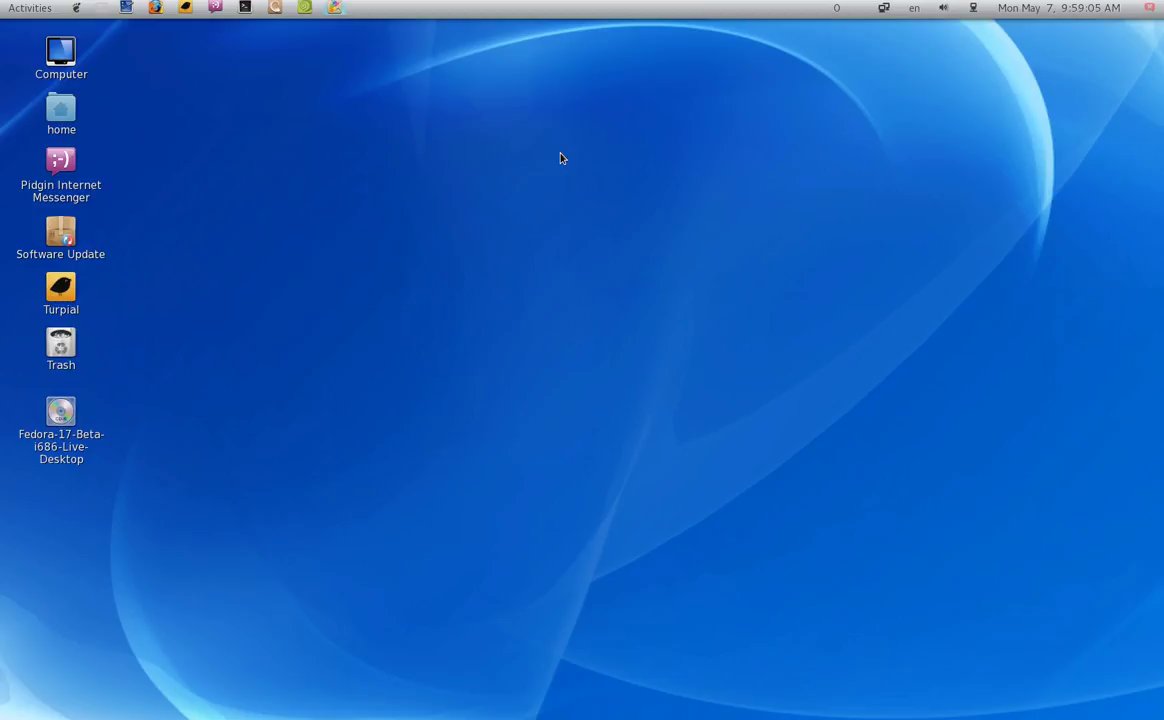
Step: Show thumbnails of all open GIMP windows: the LibreOffice wallpaper, GNU, Tux, Debian and Red Hat images
click(335, 8)
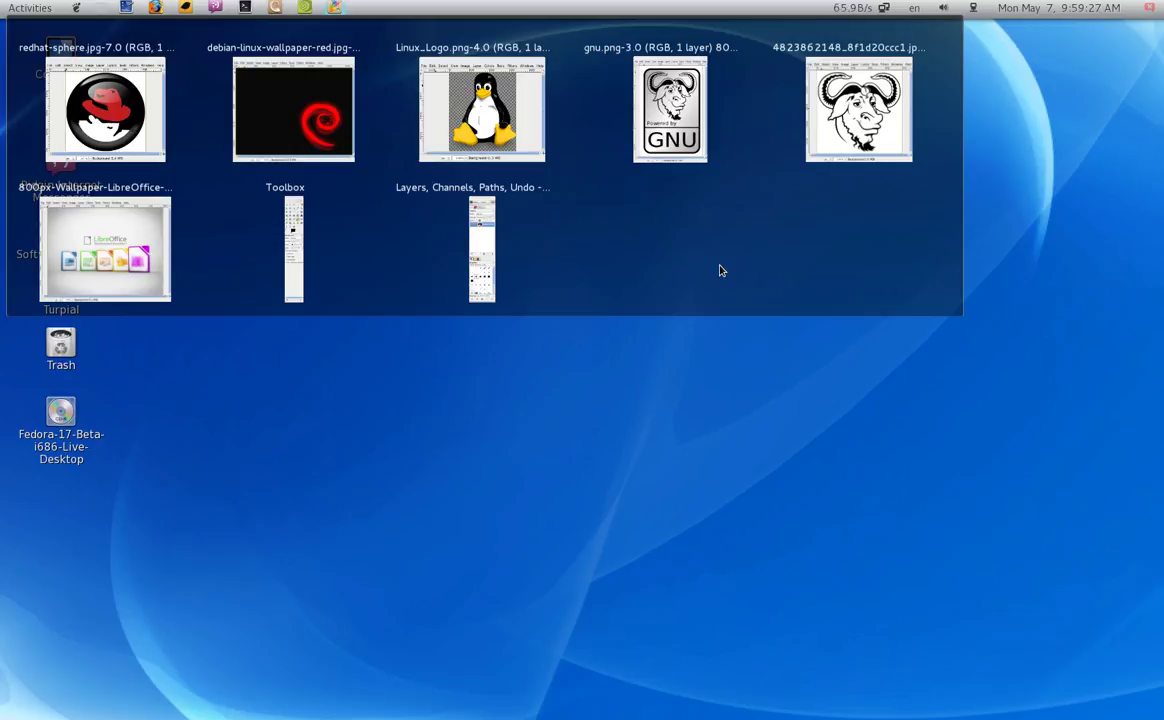
mouse_move(105, 248)
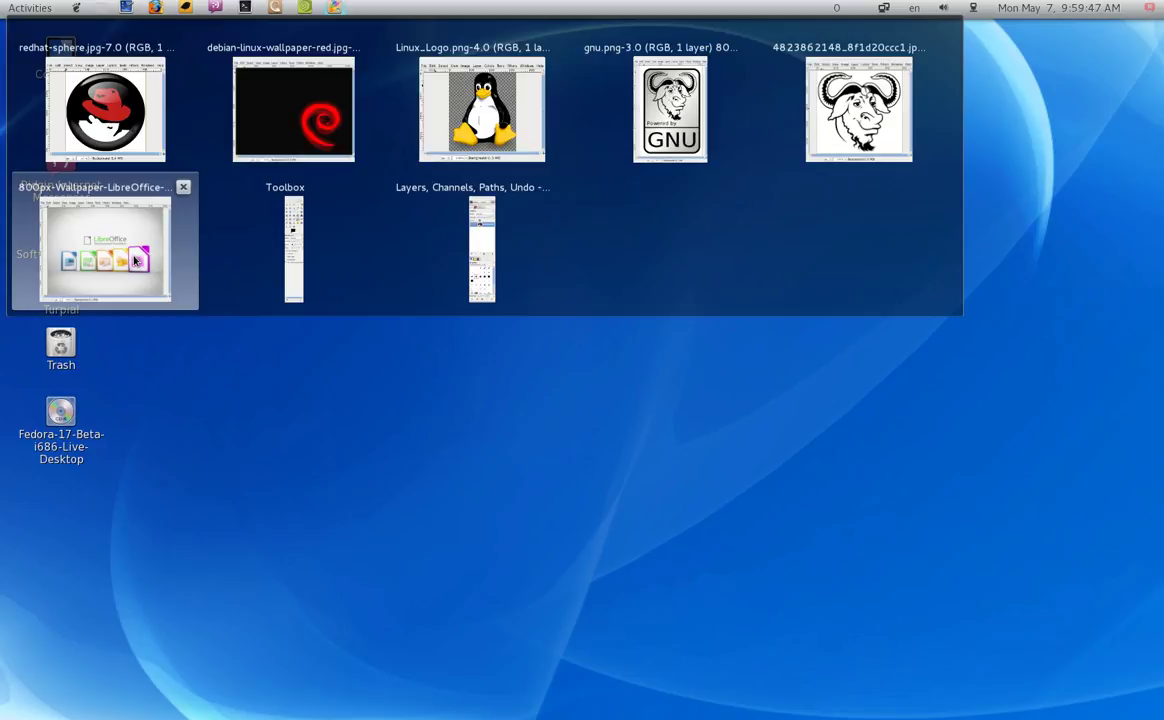
Step: Bring the LibreOffice wallpaper window, the Toolbox and the Layers dock to the front
click(136, 260)
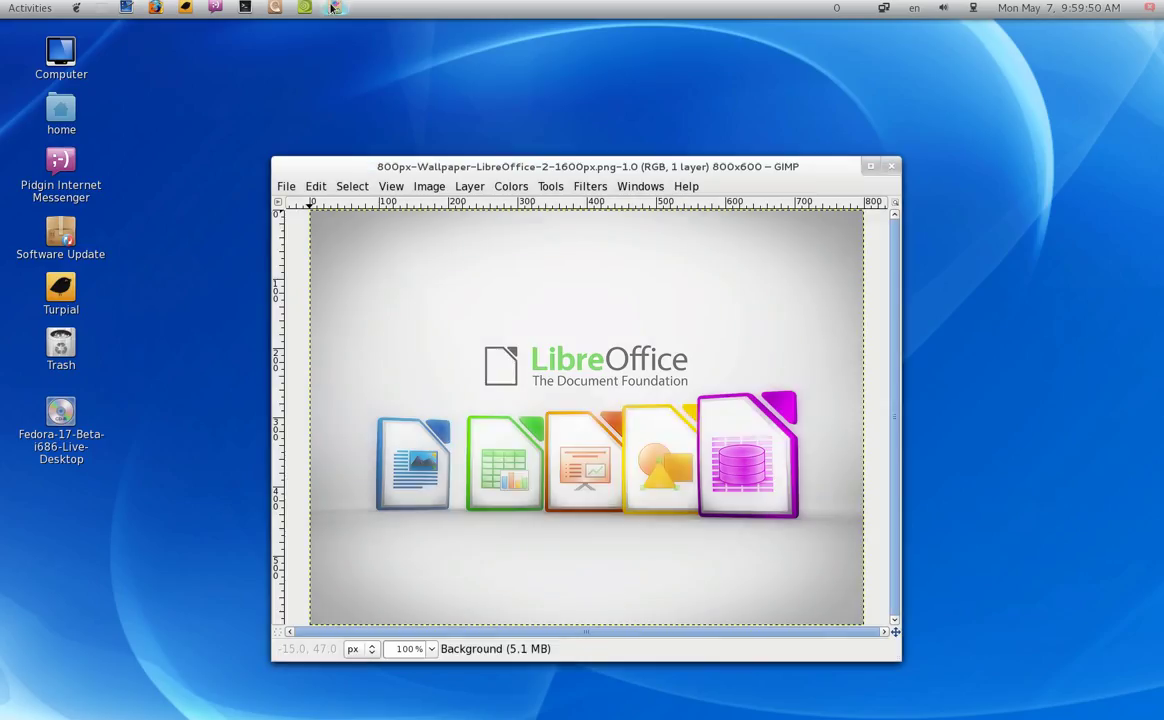
click(339, 8)
click(292, 233)
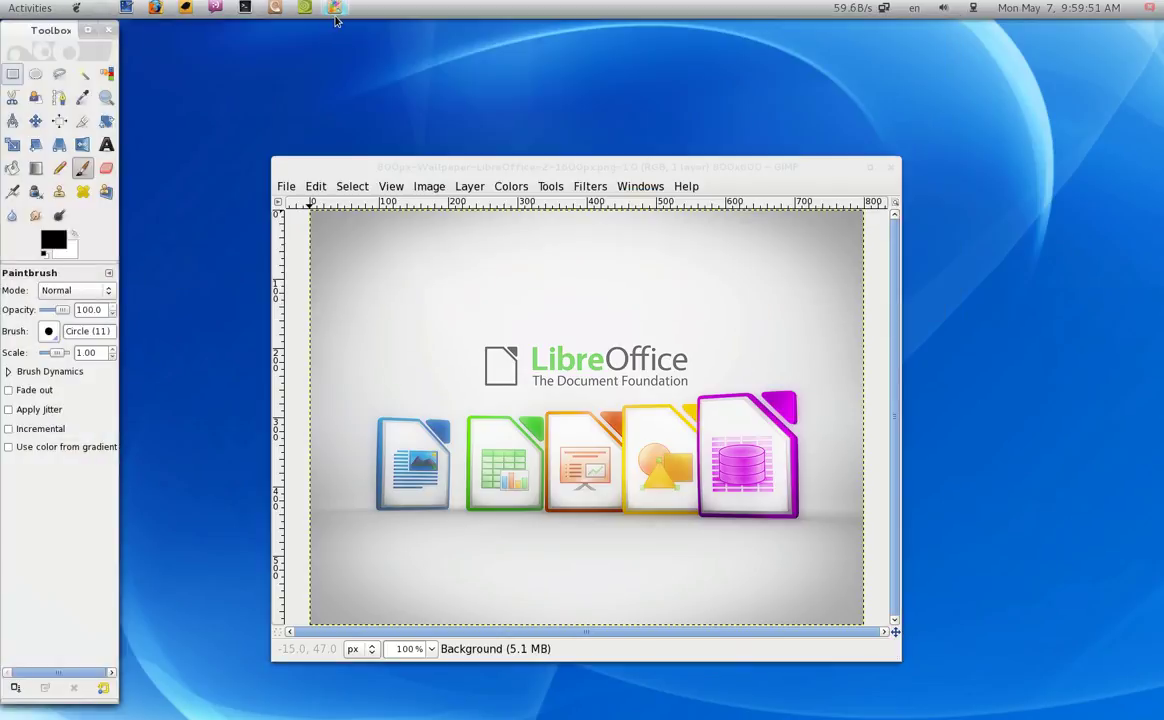
click(339, 6)
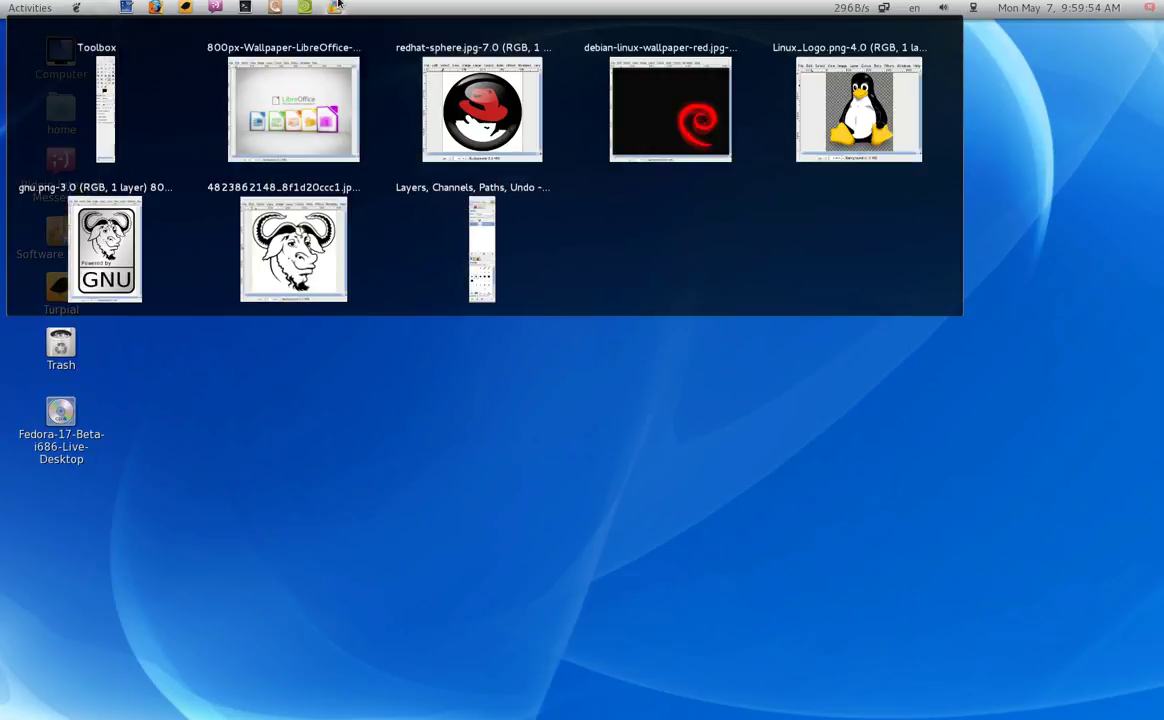
click(403, 155)
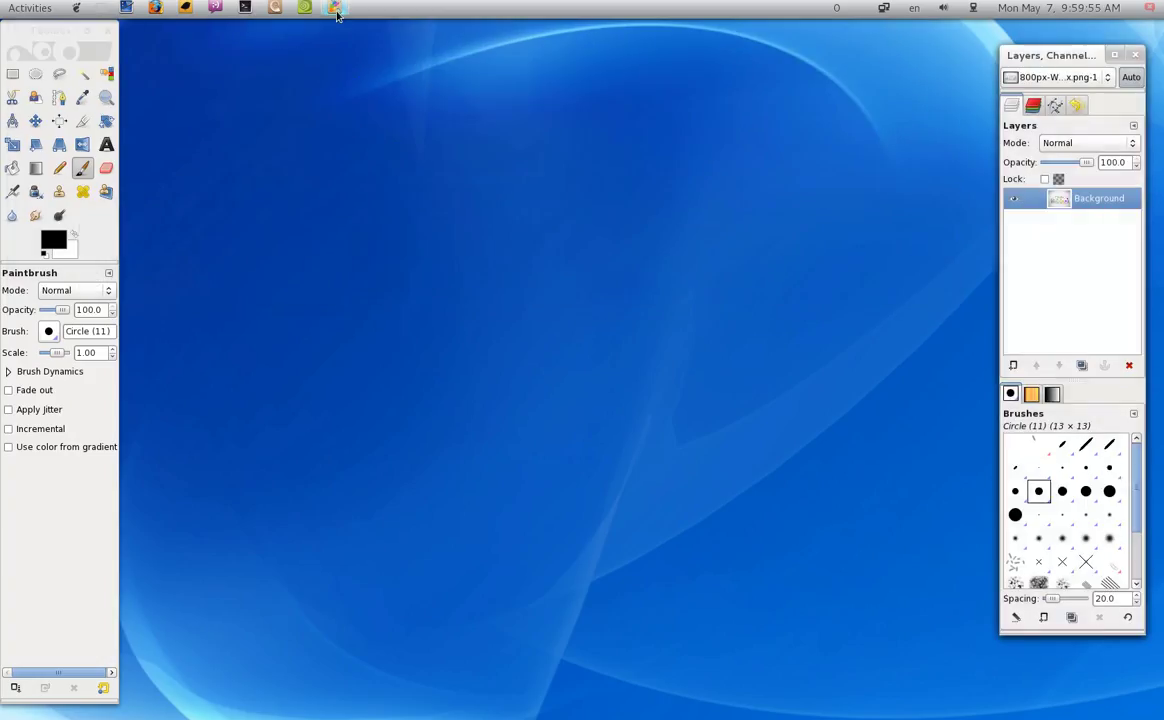
click(337, 12)
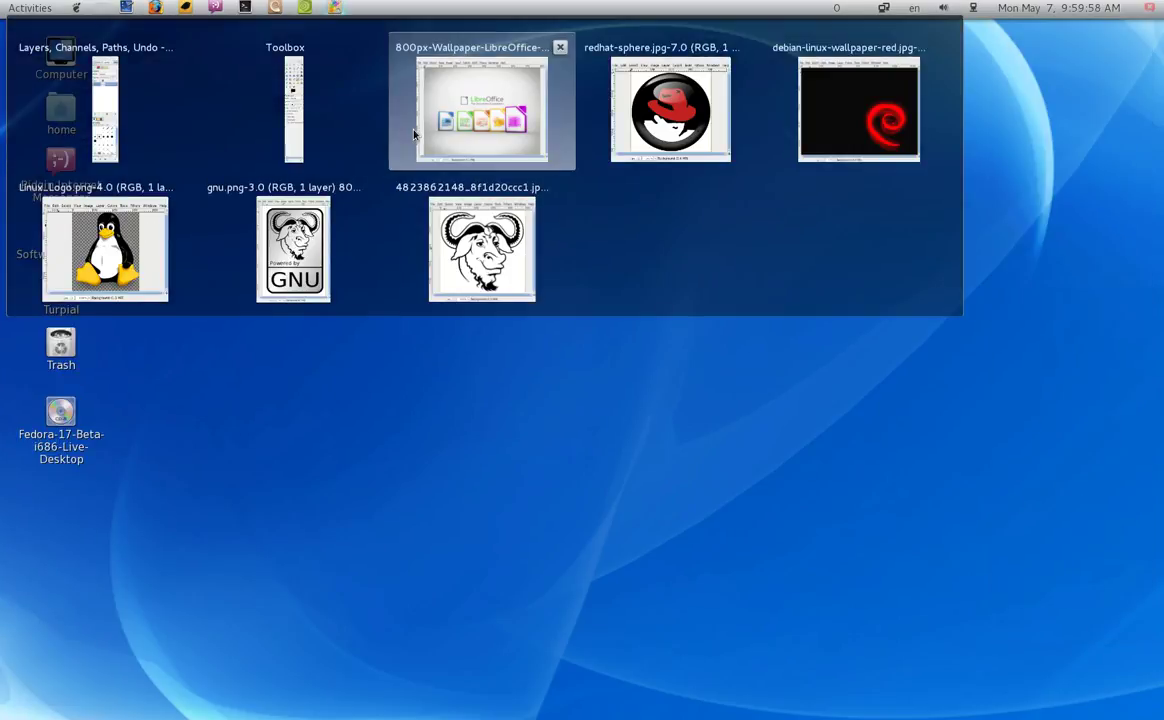
click(414, 134)
click(97, 7)
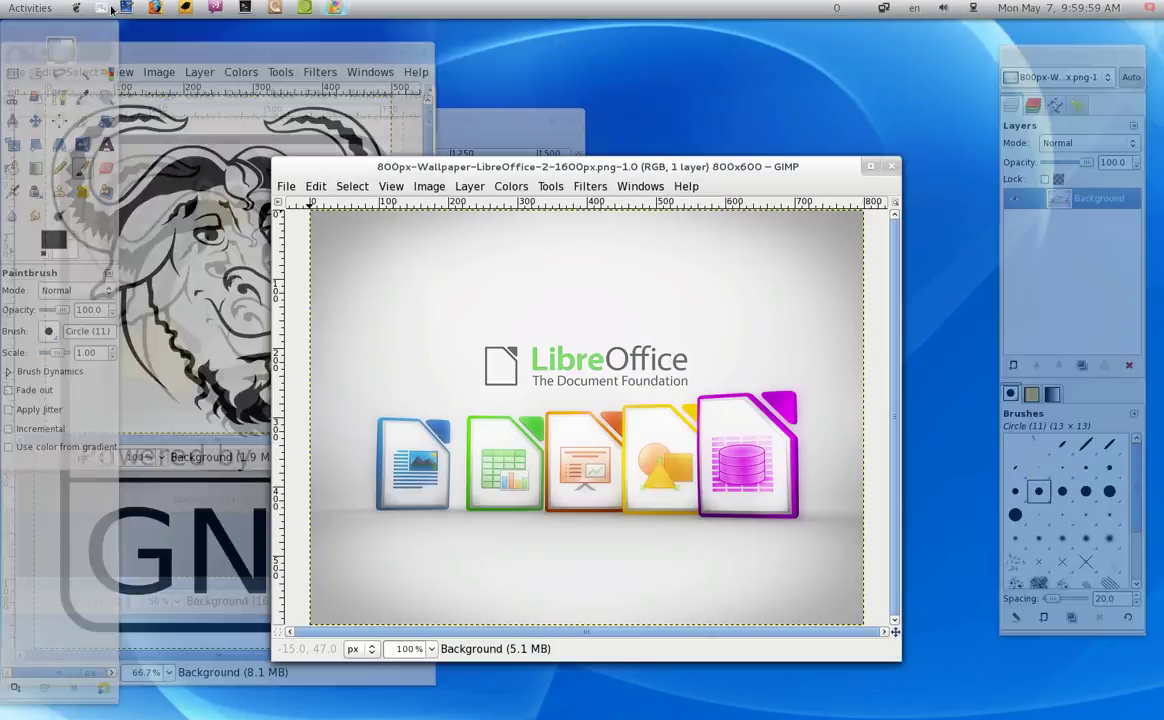
Step: Move and enlarge the wallpaper window, then raise the GNU head window toward the centre
drag(376, 174, 344, 70)
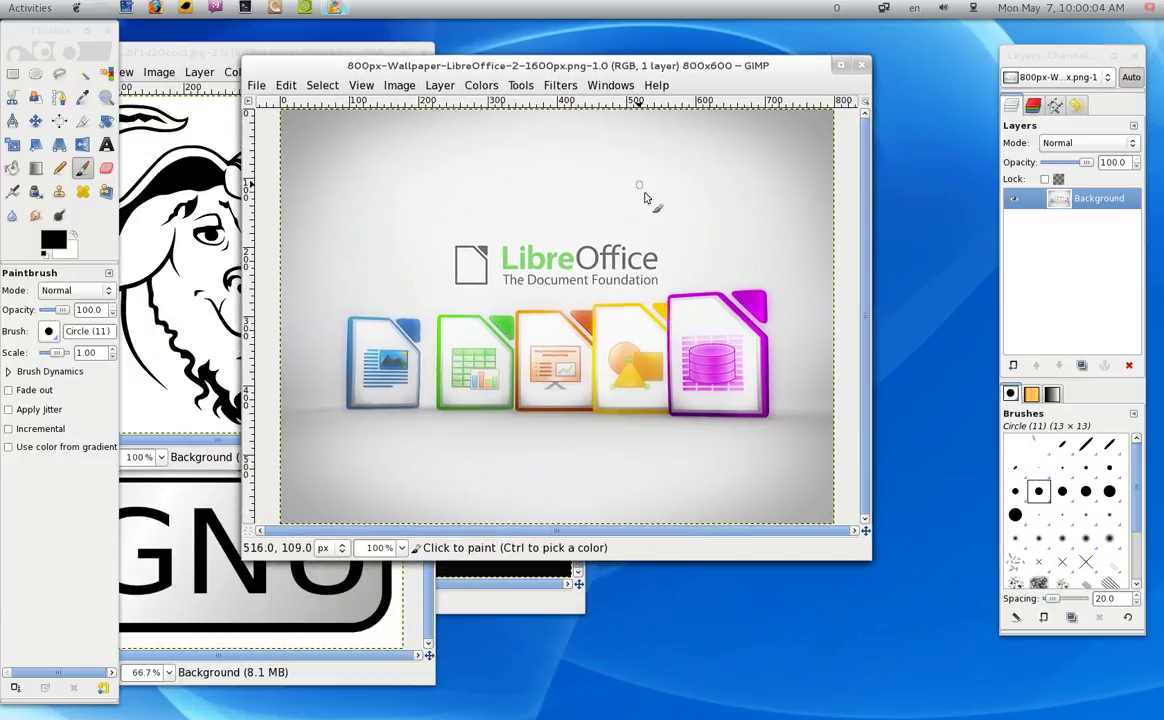
drag(857, 561, 885, 636)
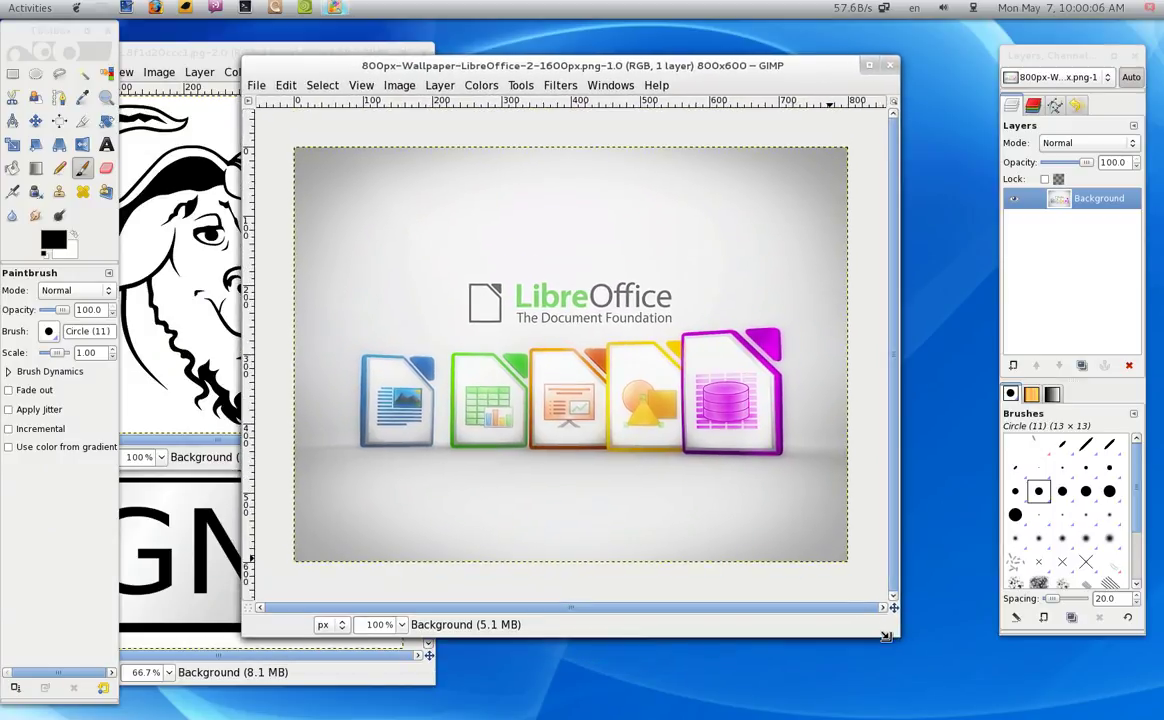
click(205, 50)
mouse_move(205, 50)
mouse_down()
mouse_move(468, 140)
mouse_move(460, 98)
mouse_up()
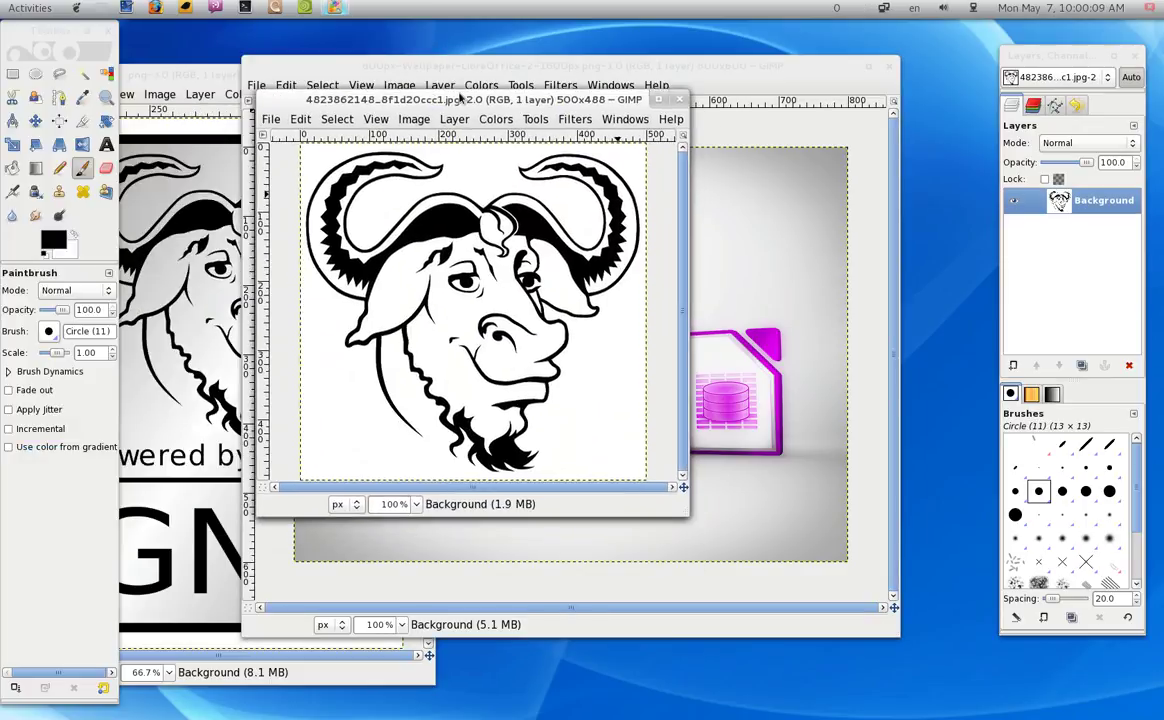
Step: Select all of the GNU head image, copy it and paste it into the LibreOffice wallpaper
click(337, 119)
click(338, 137)
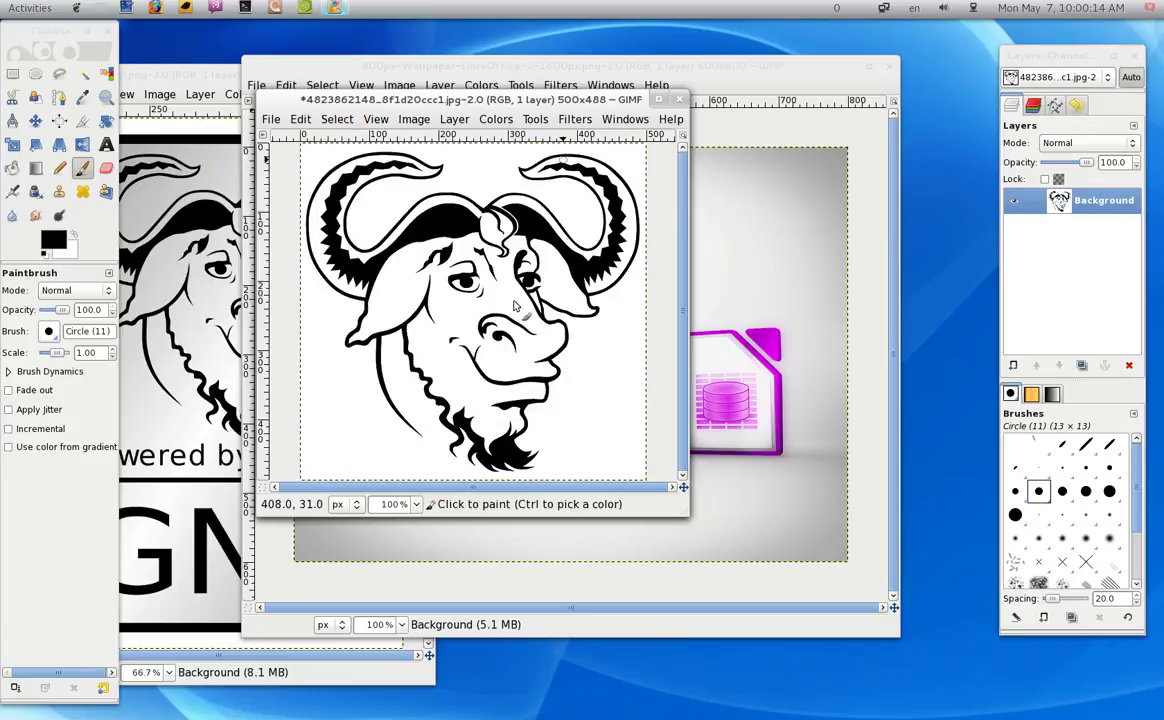
key(ctrl+c)
click(300, 119)
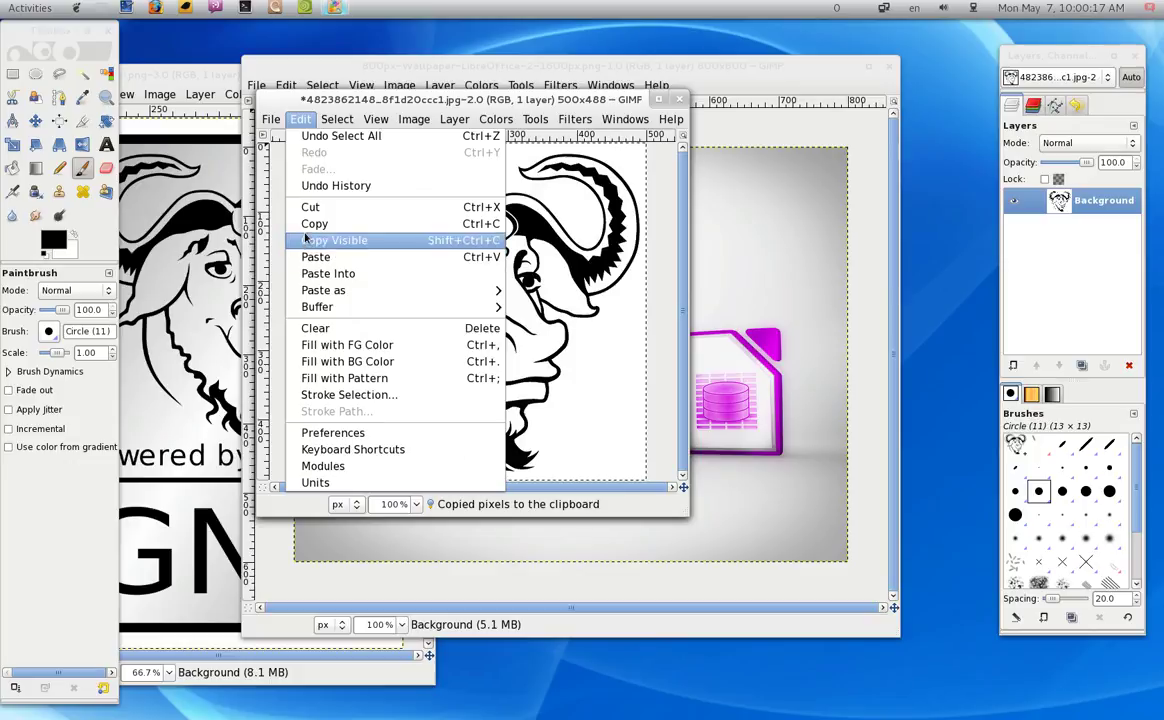
click(306, 223)
click(722, 64)
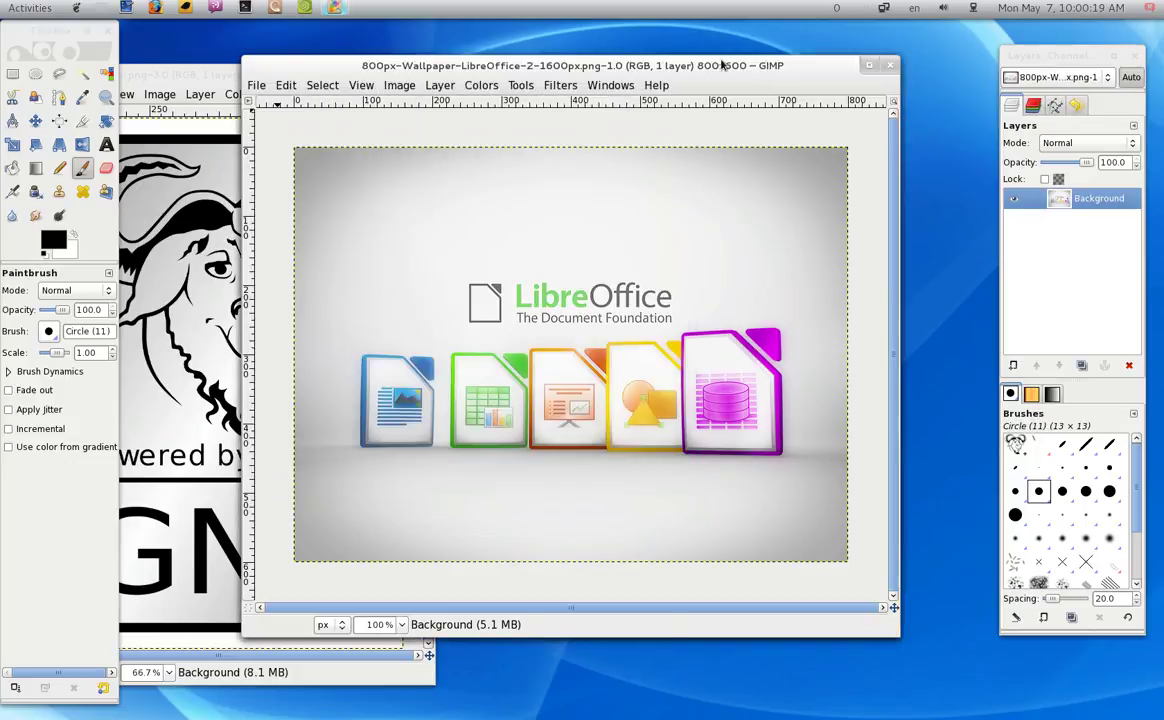
key(ctrl+v)
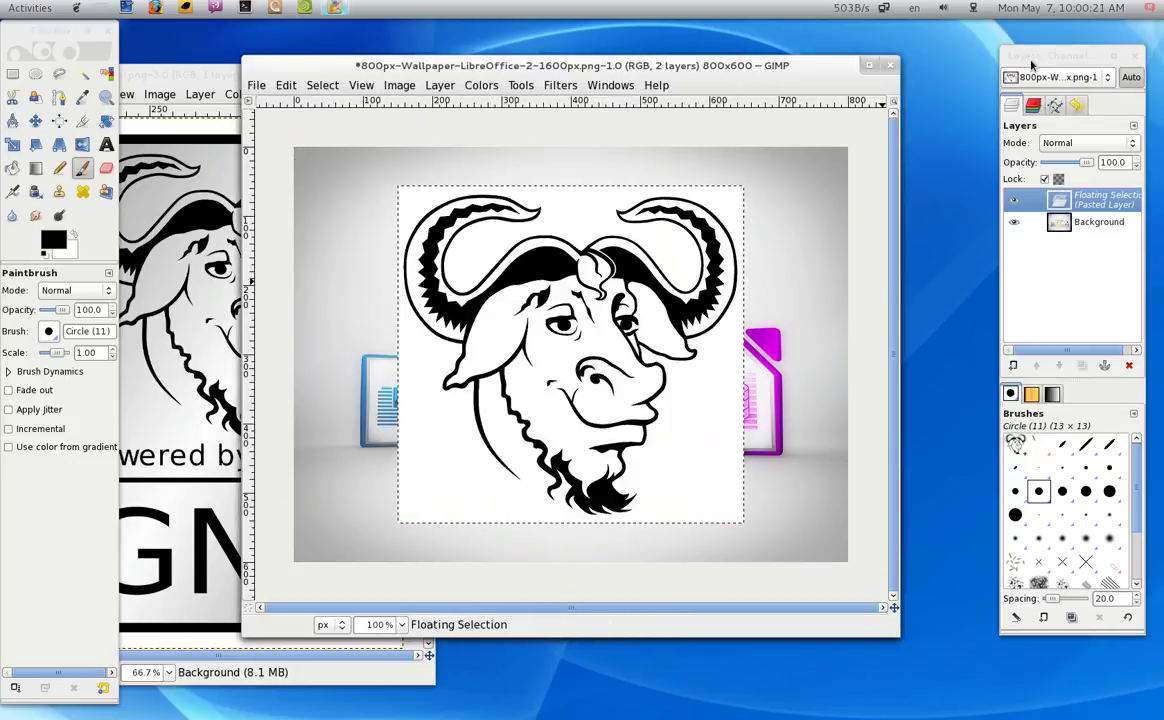
drag(1032, 63, 619, 62)
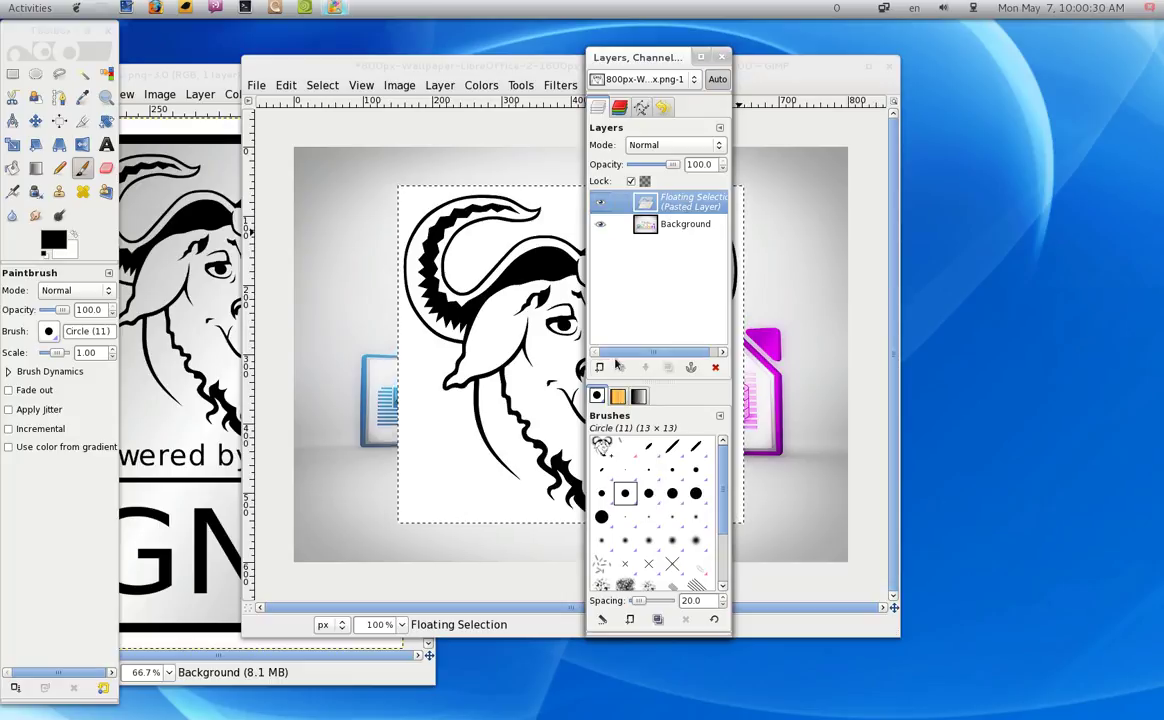
Step: Make the pasted GNU head a new layer and move it up and right
click(600, 367)
mouse_move(635, 58)
mouse_down()
mouse_move(908, 66)
mouse_move(999, 52)
mouse_up()
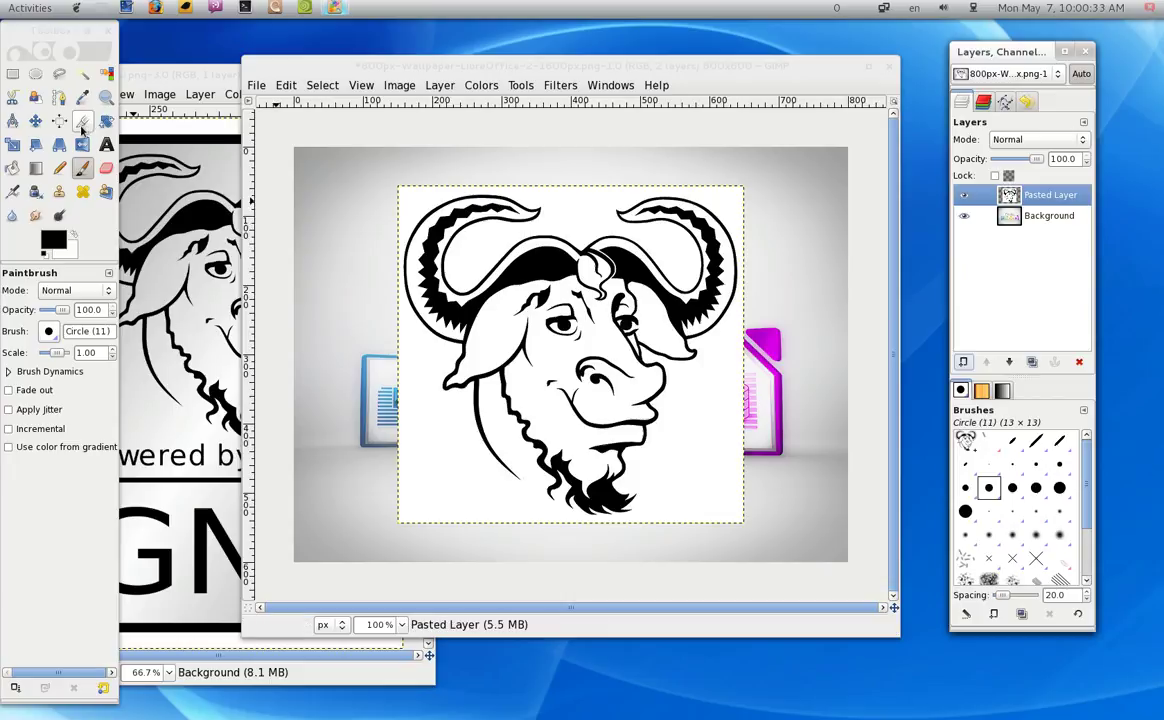
click(35, 120)
drag(571, 253, 690, 229)
Step: Set the GNU head layer's mode to Multiply and begin scaling it
scroll(1019, 140, down, 1)
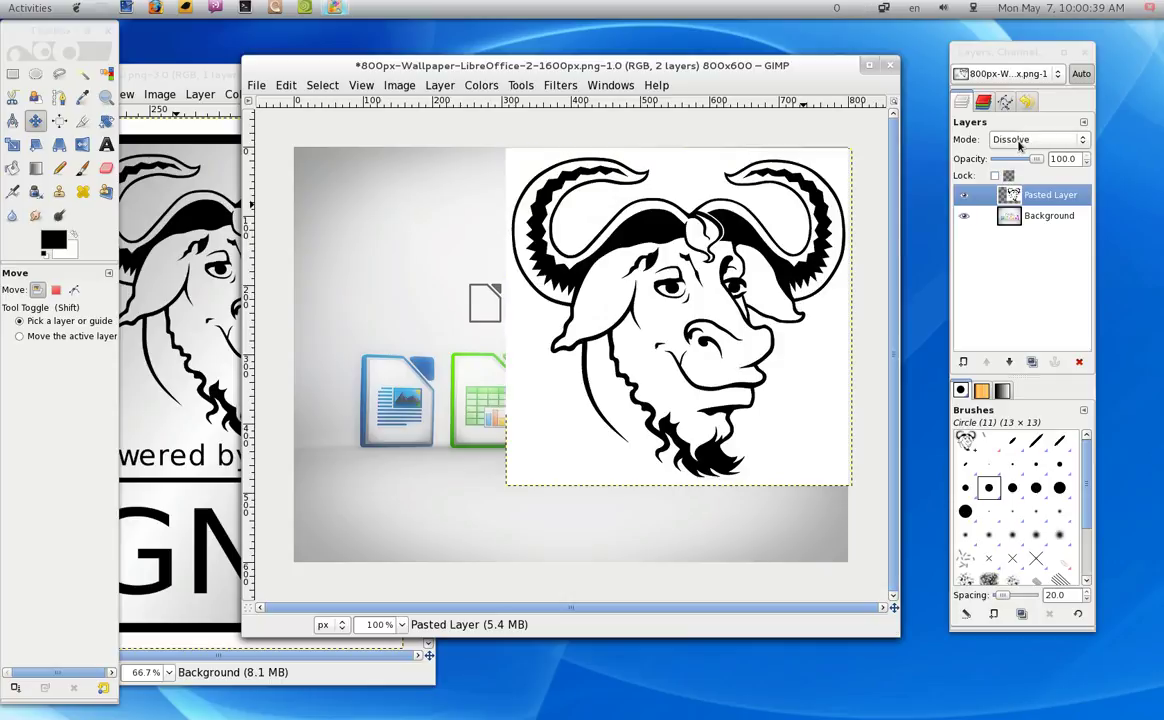
scroll(1019, 140, down, 6)
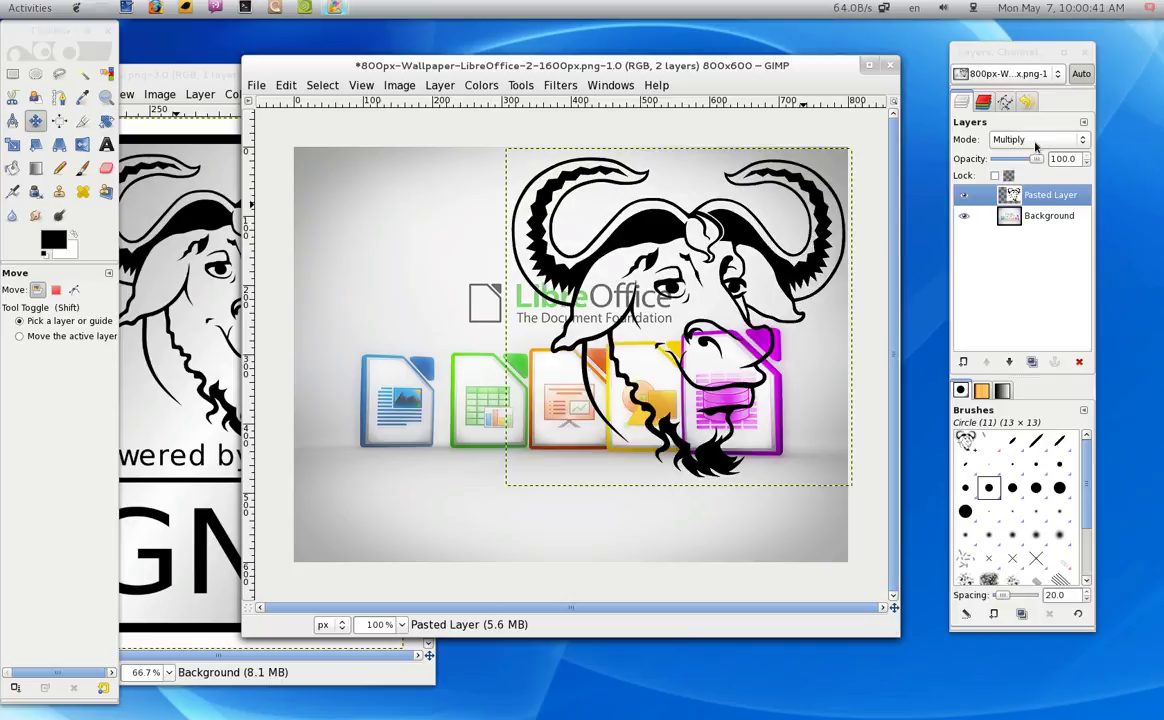
click(14, 150)
click(620, 395)
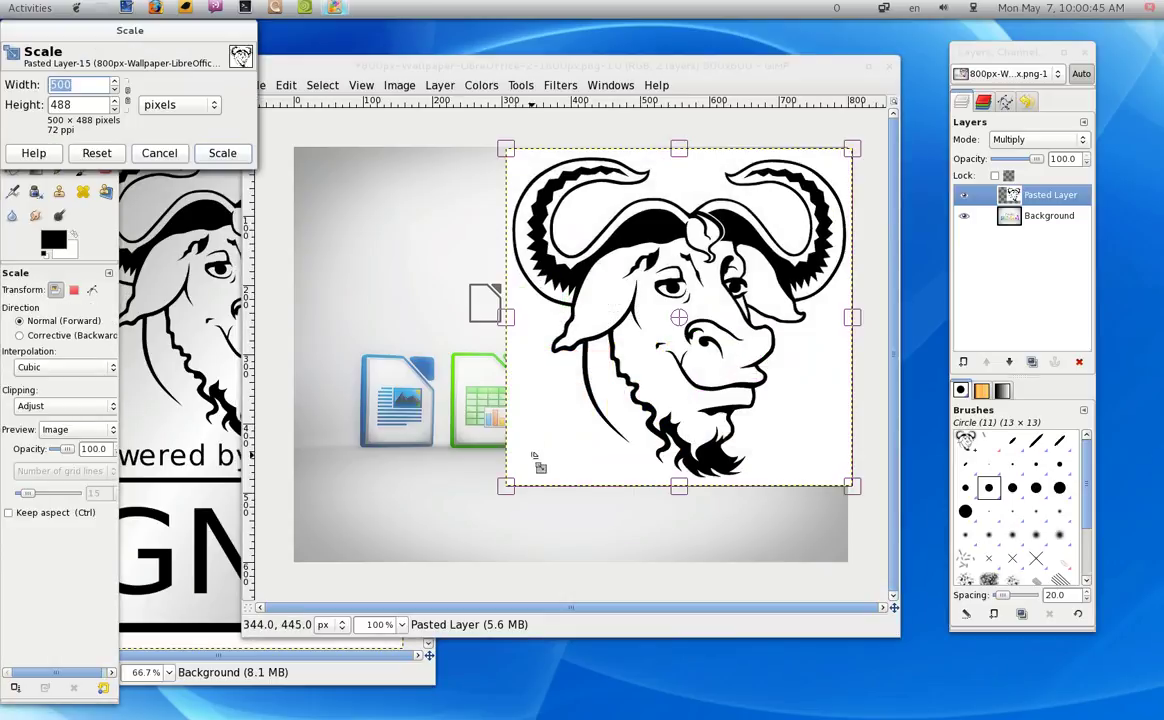
Step: Scale the GNU head layer down to 274×231 pixels, then select the Background layer
drag(545, 456, 667, 302)
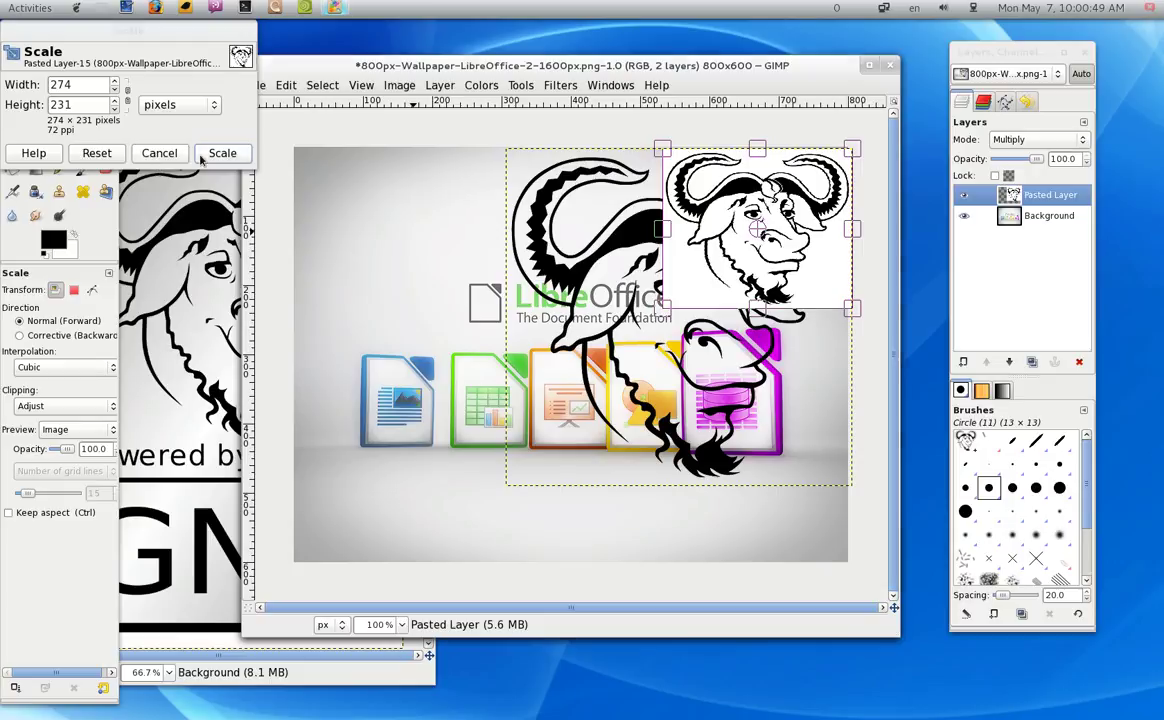
click(222, 153)
click(1049, 216)
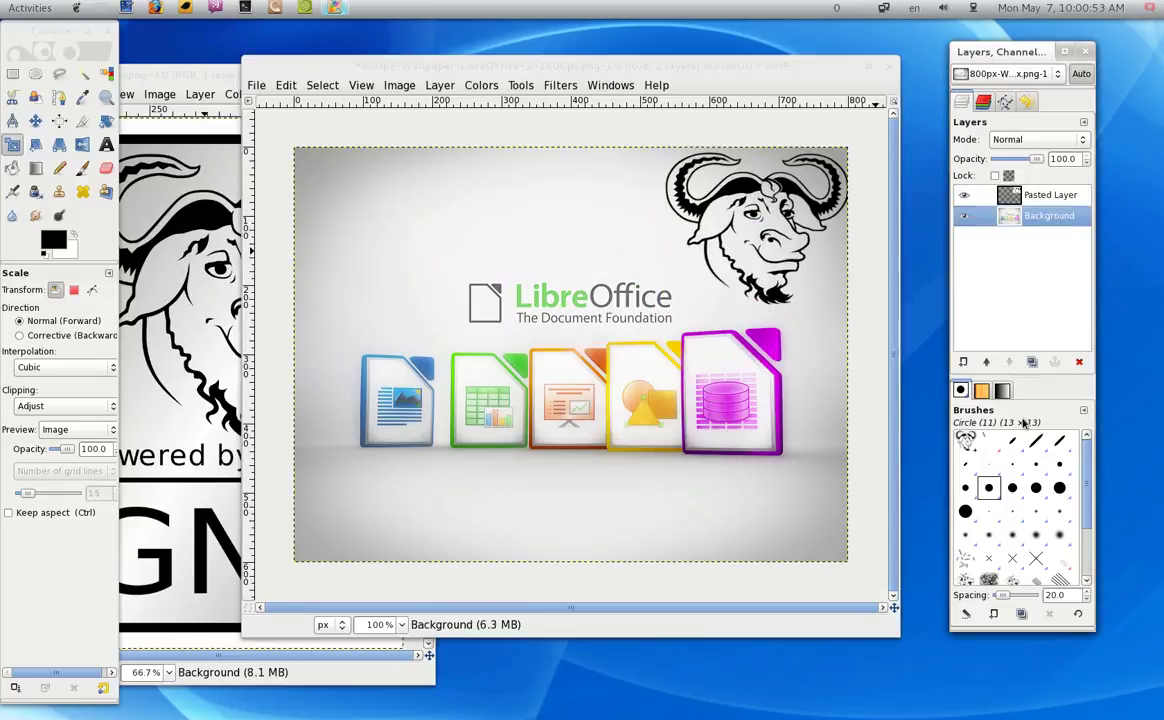
Step: Switch the GNU head layer's mode to Burn and move the wallpaper window down-right
click(1050, 195)
scroll(1001, 141, up, 4)
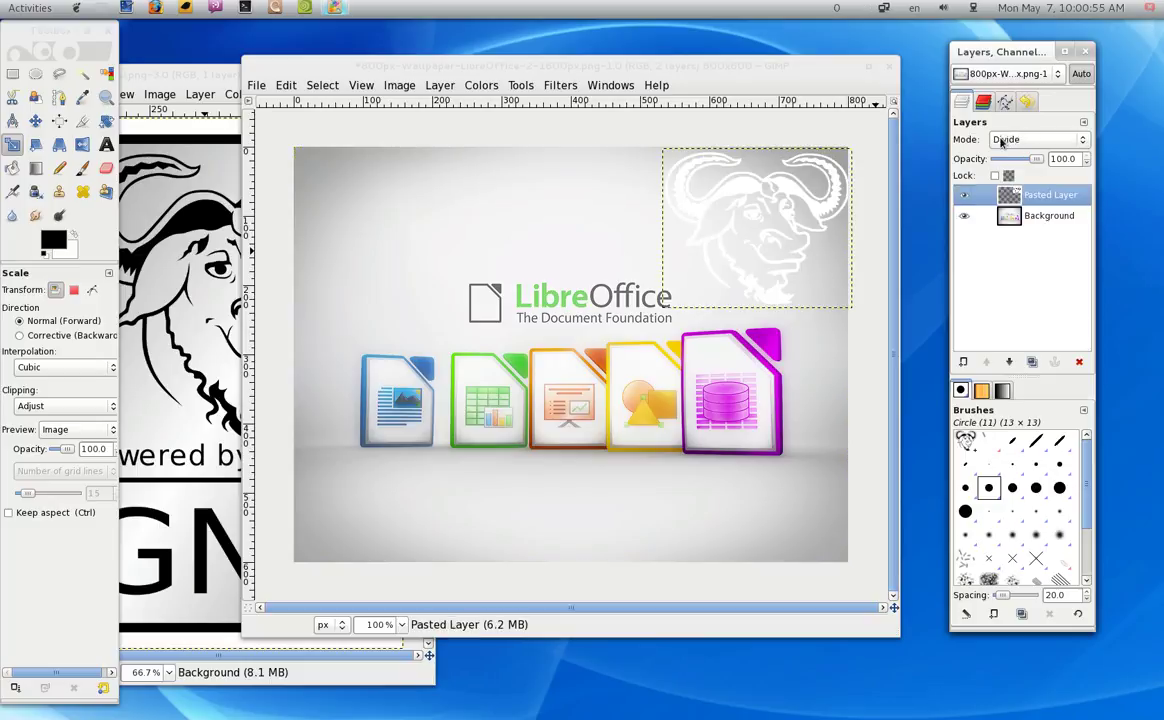
scroll(1001, 141, down, 1)
scroll(1001, 141, down, 1)
scroll(1001, 141, down, 1)
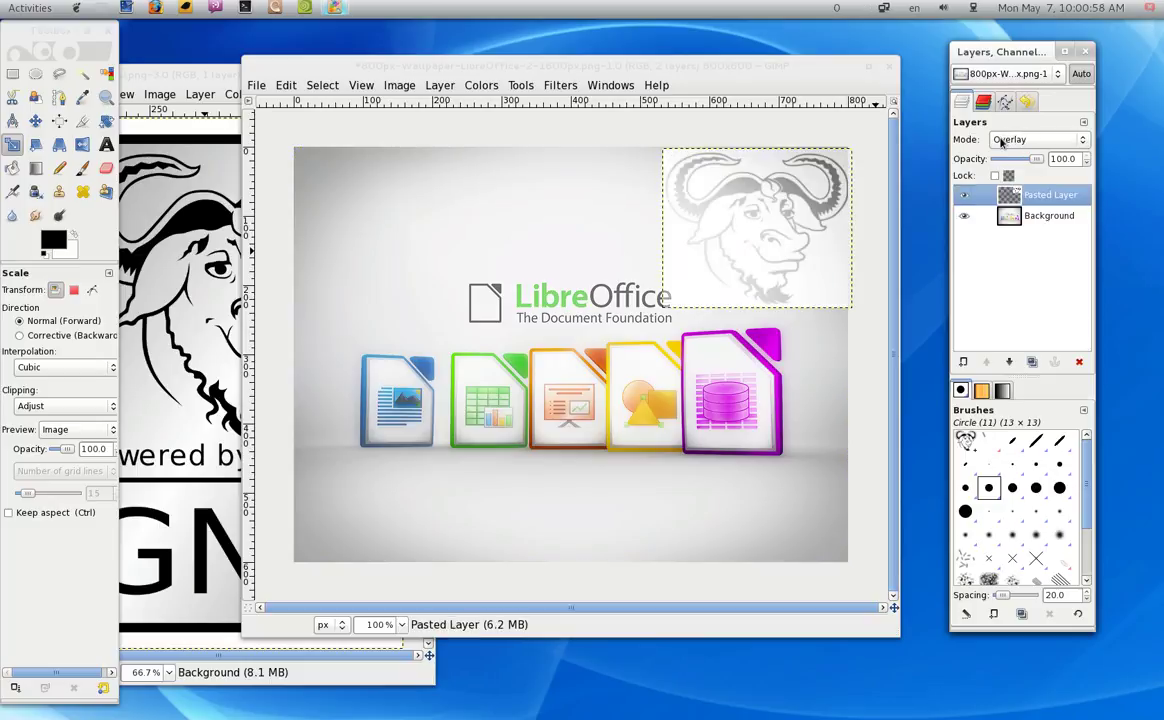
scroll(1001, 141, down, 2)
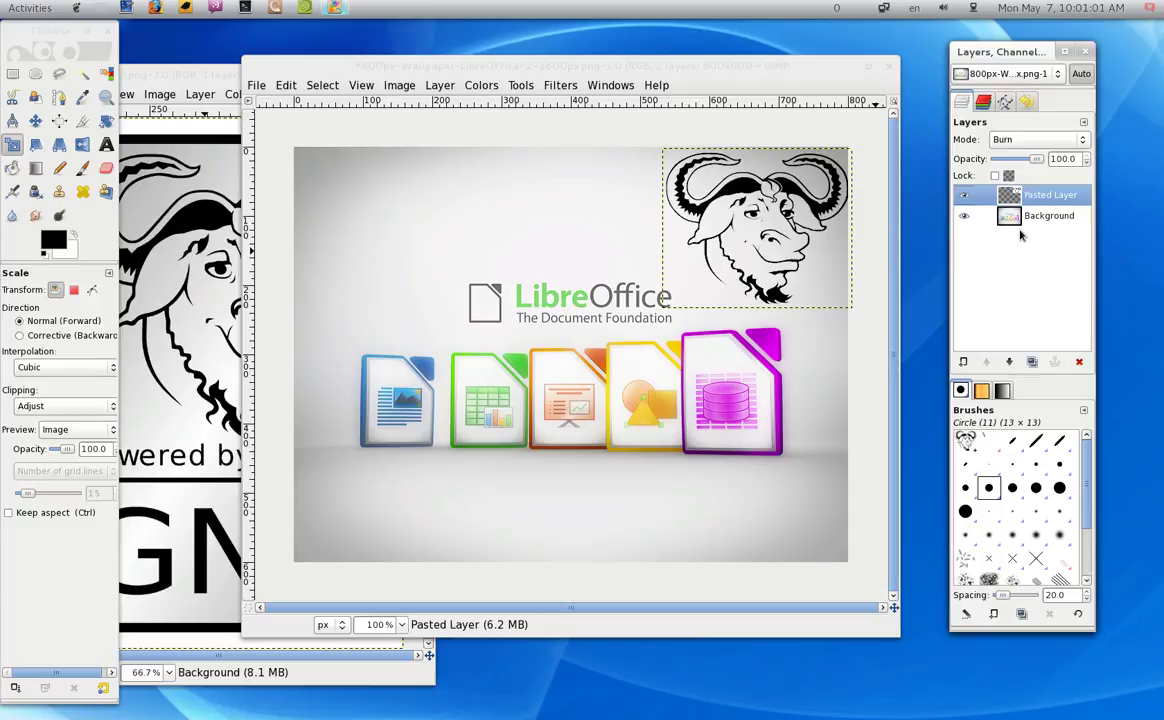
click(640, 75)
drag(638, 70, 670, 154)
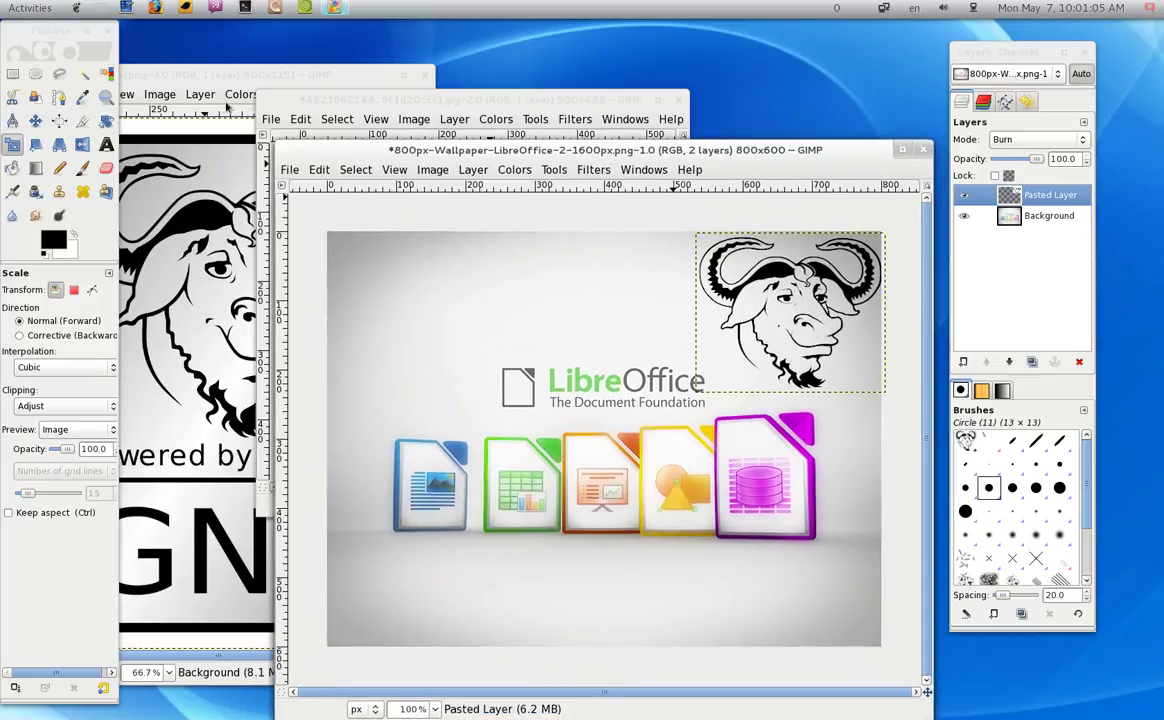
Step: Copy the GNU badge from gnu.png and paste it into the wallpaper as Pasted Layer#1
click(225, 75)
drag(225, 75, 484, 35)
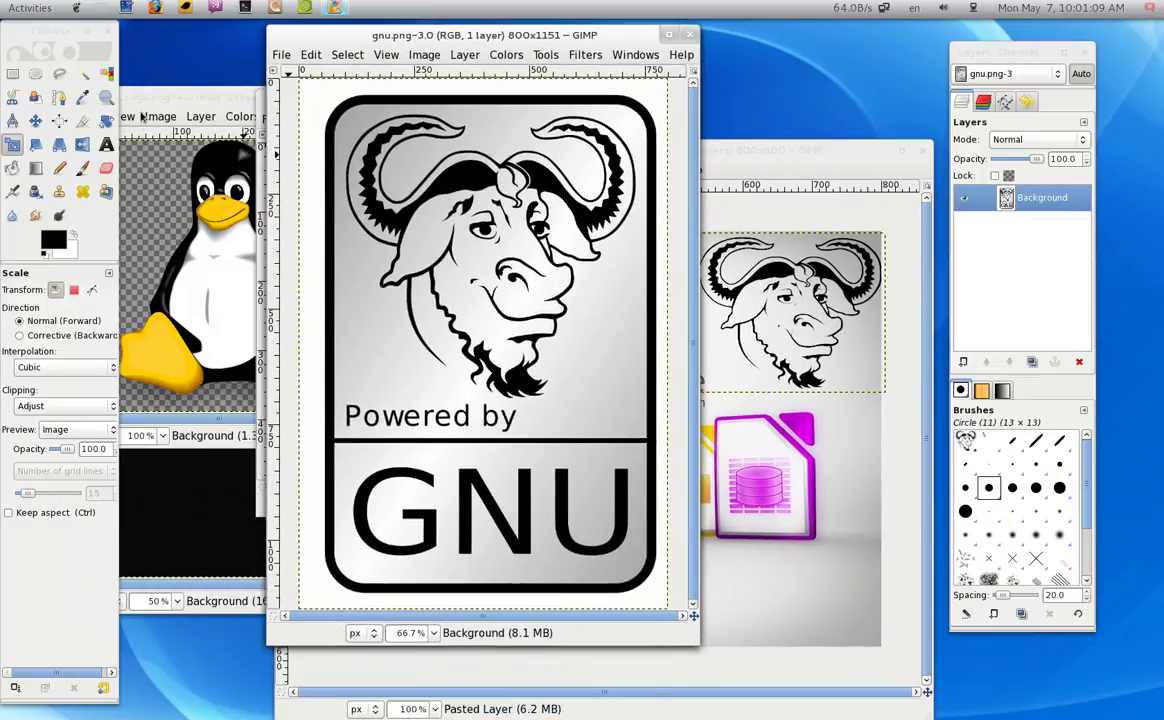
key(ctrl+c)
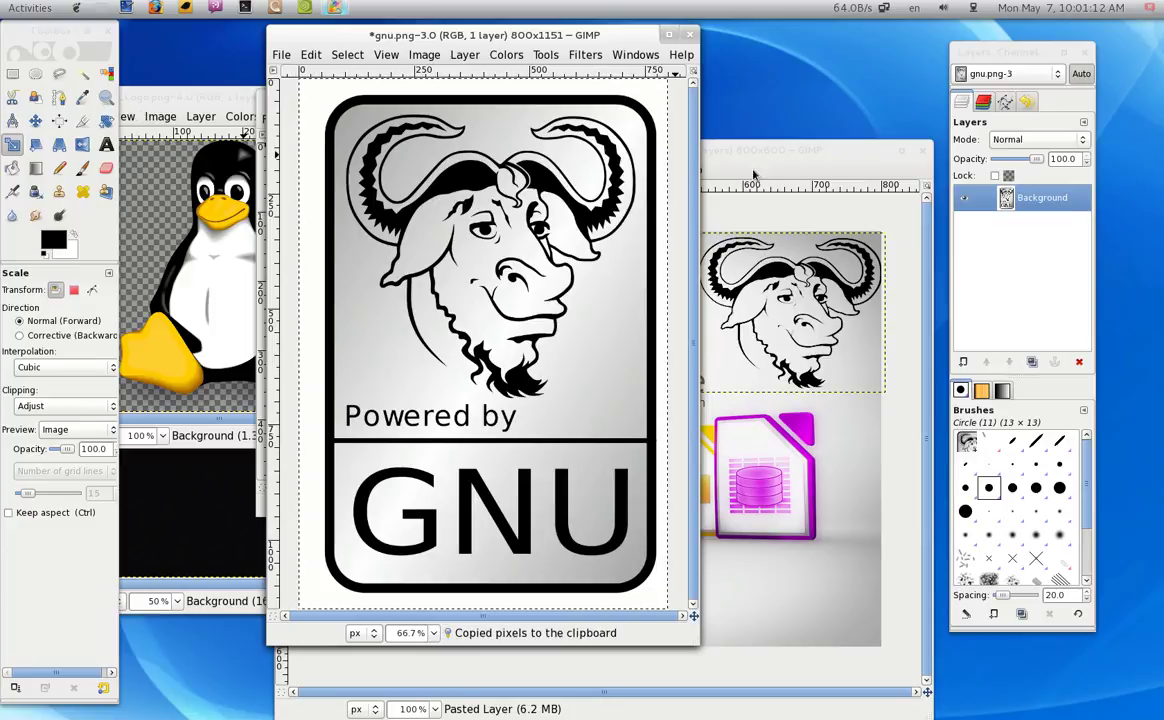
click(755, 160)
key(ctrl+v)
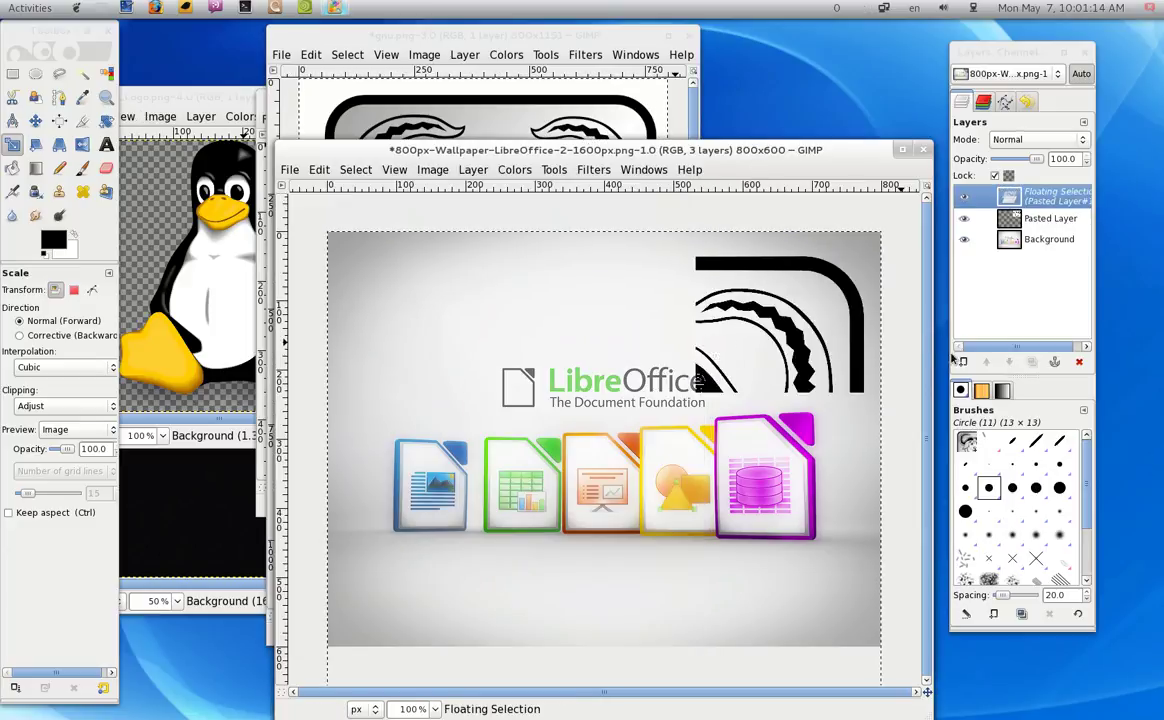
click(960, 362)
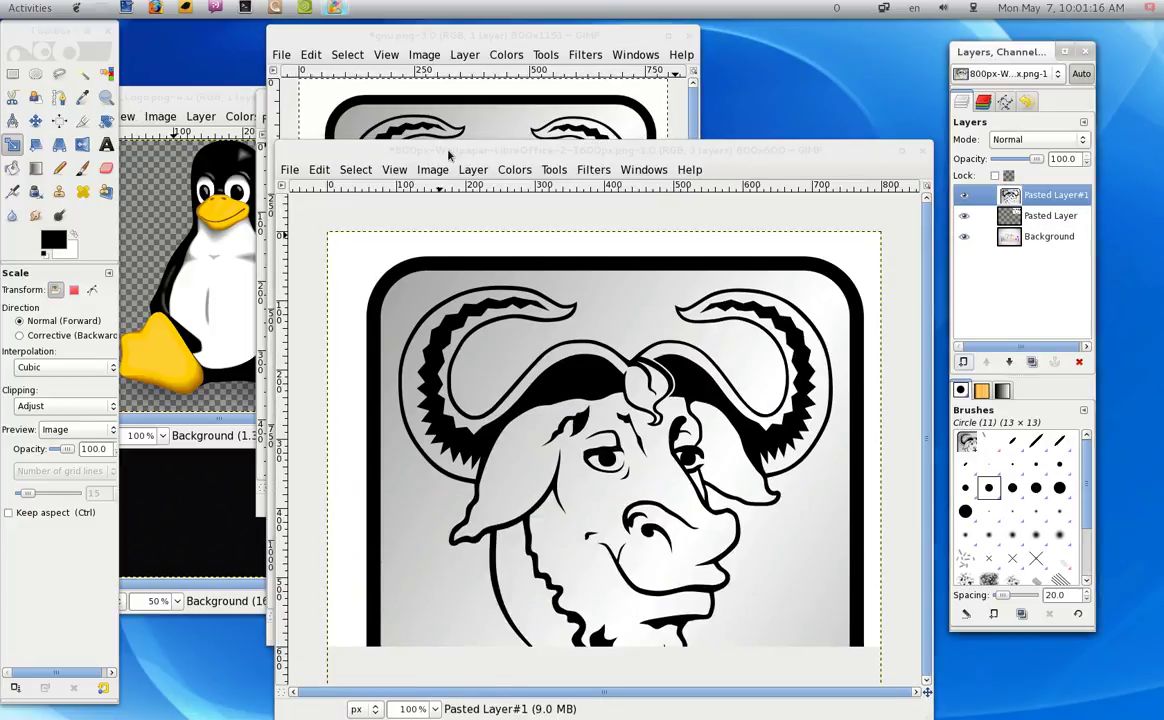
drag(447, 156, 449, 82)
Step: With the wallpaper window maximized, rescale the GNU badge layer, then restore the window's size
double_click(757, 72)
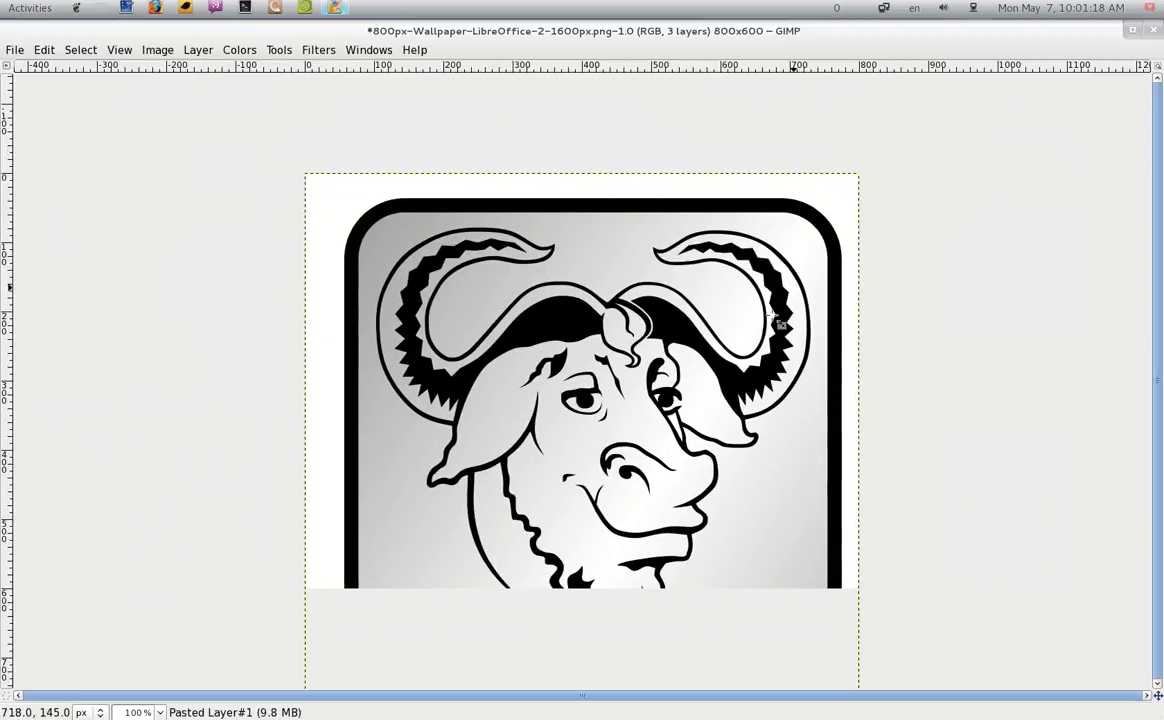
click(334, 174)
mouse_move(307, 173)
mouse_down()
mouse_move(727, 520)
mouse_move(727, 488)
mouse_move(698, 608)
mouse_up()
key(Return)
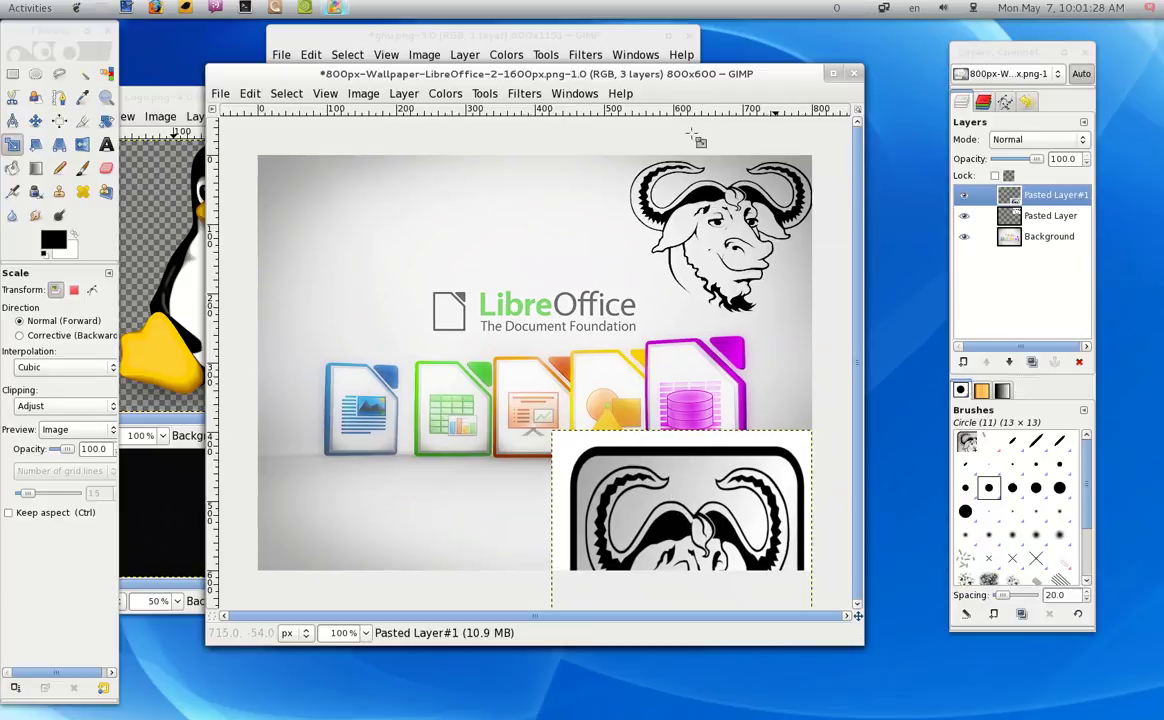
double_click(1032, 28)
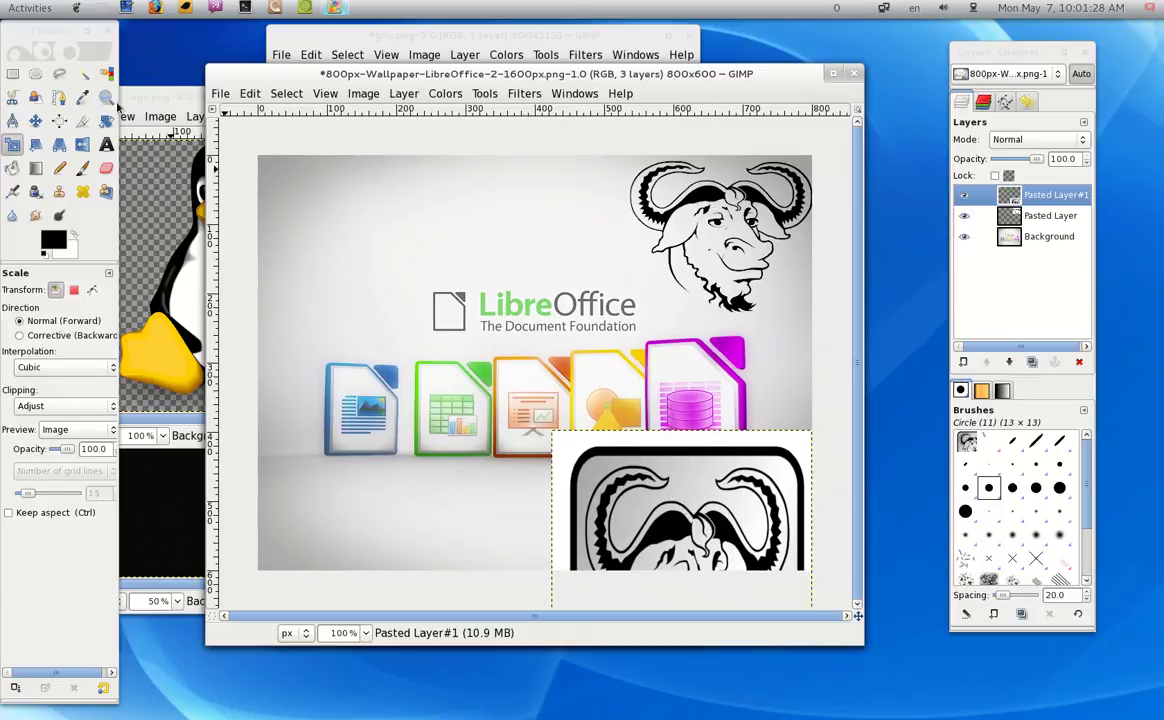
Step: Move the GNU badge onto the wallpaper and shrink it to 231×238 pixels
click(35, 120)
drag(613, 603, 392, 247)
click(12, 144)
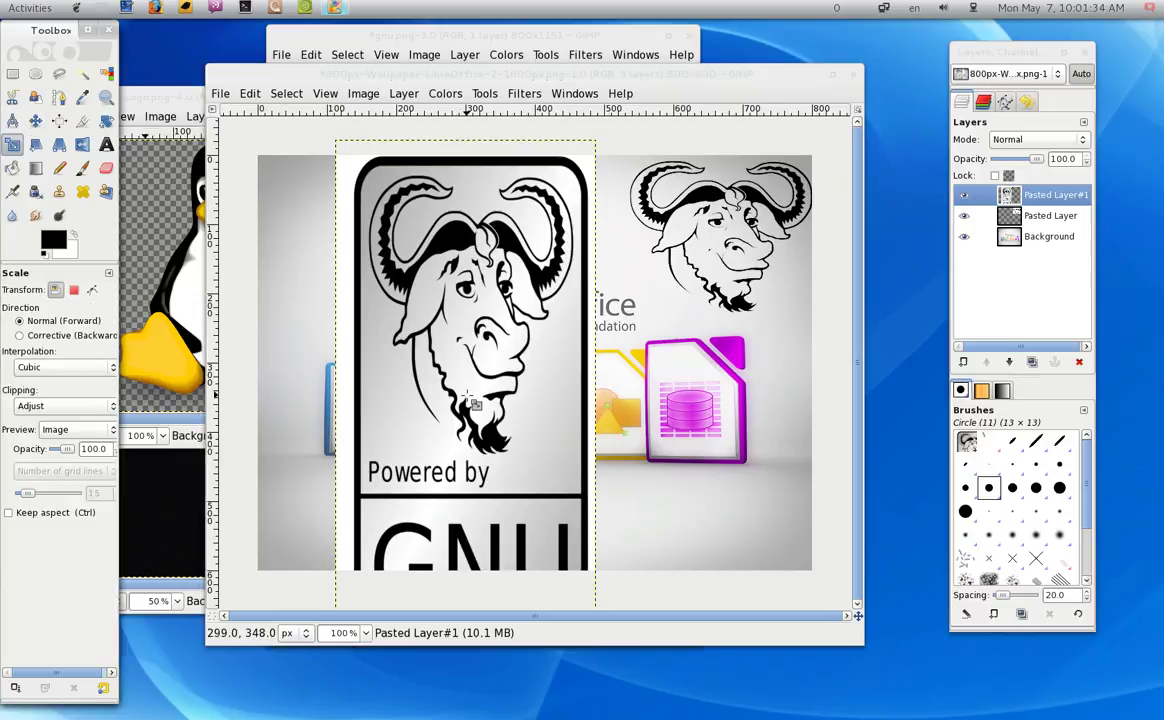
click(470, 397)
mouse_move(595, 141)
mouse_down()
mouse_move(594, 456)
mouse_move(497, 523)
mouse_up()
click(224, 155)
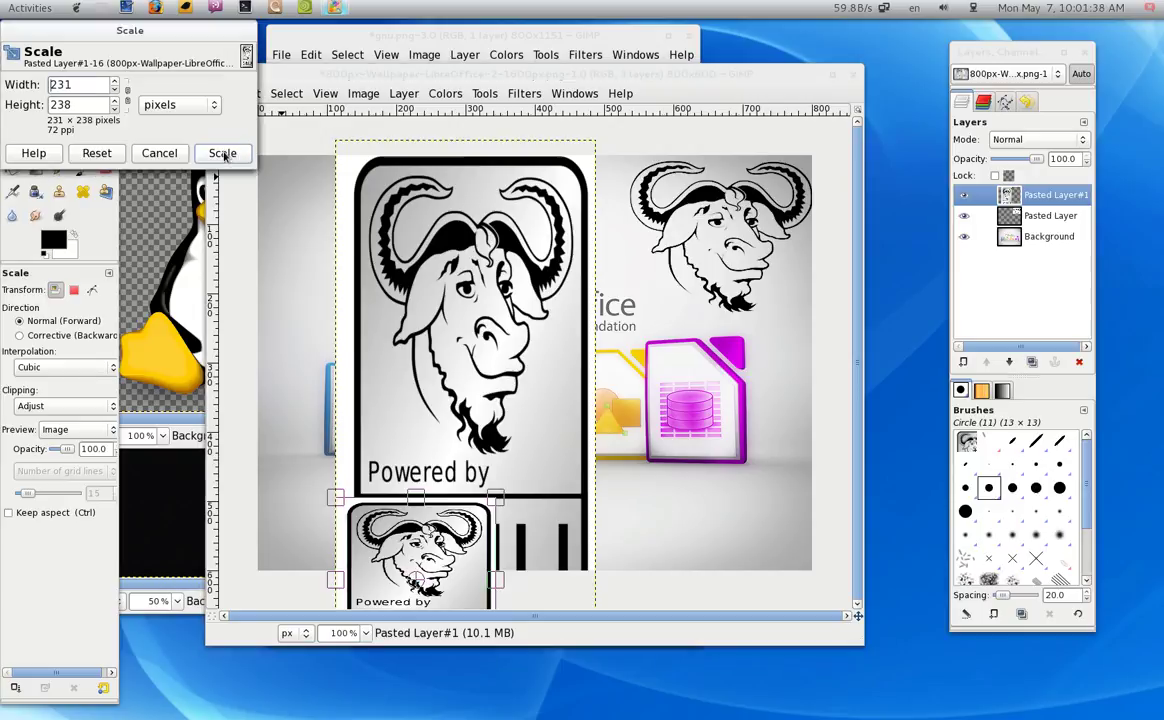
Step: Place the small badge in the top-left corner and set its mode to Multiply
click(35, 120)
mouse_move(422, 568)
mouse_down()
mouse_move(383, 207)
mouse_move(342, 212)
mouse_up()
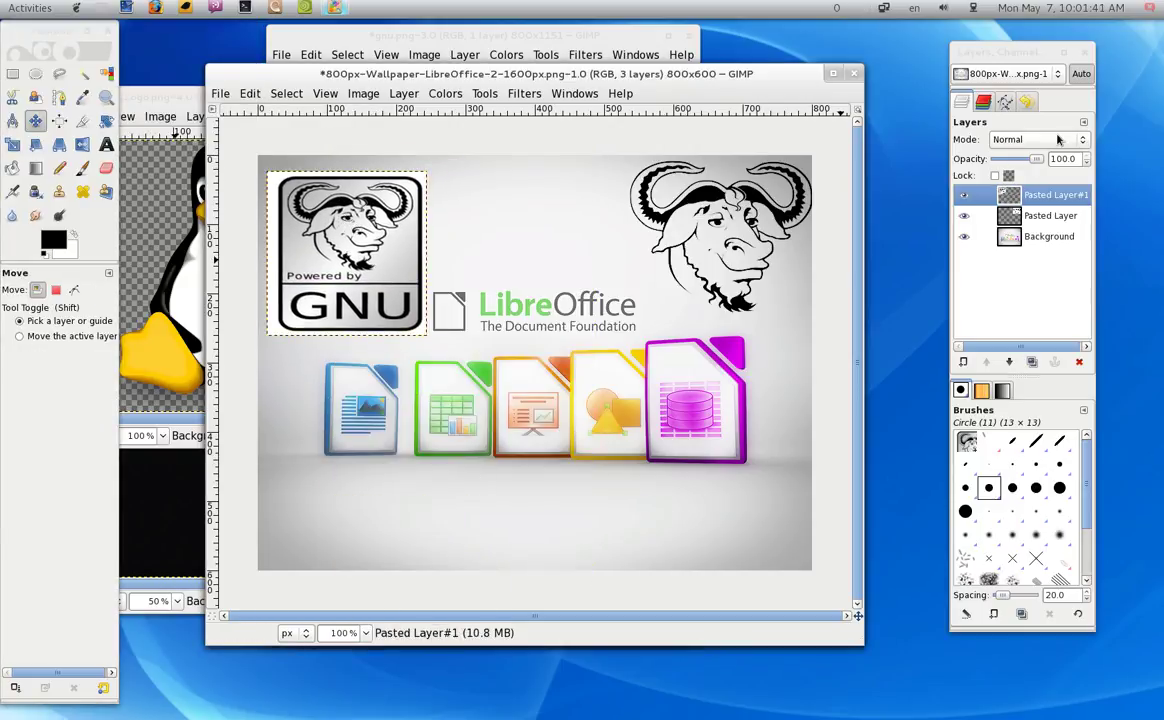
scroll(1059, 139, down, 7)
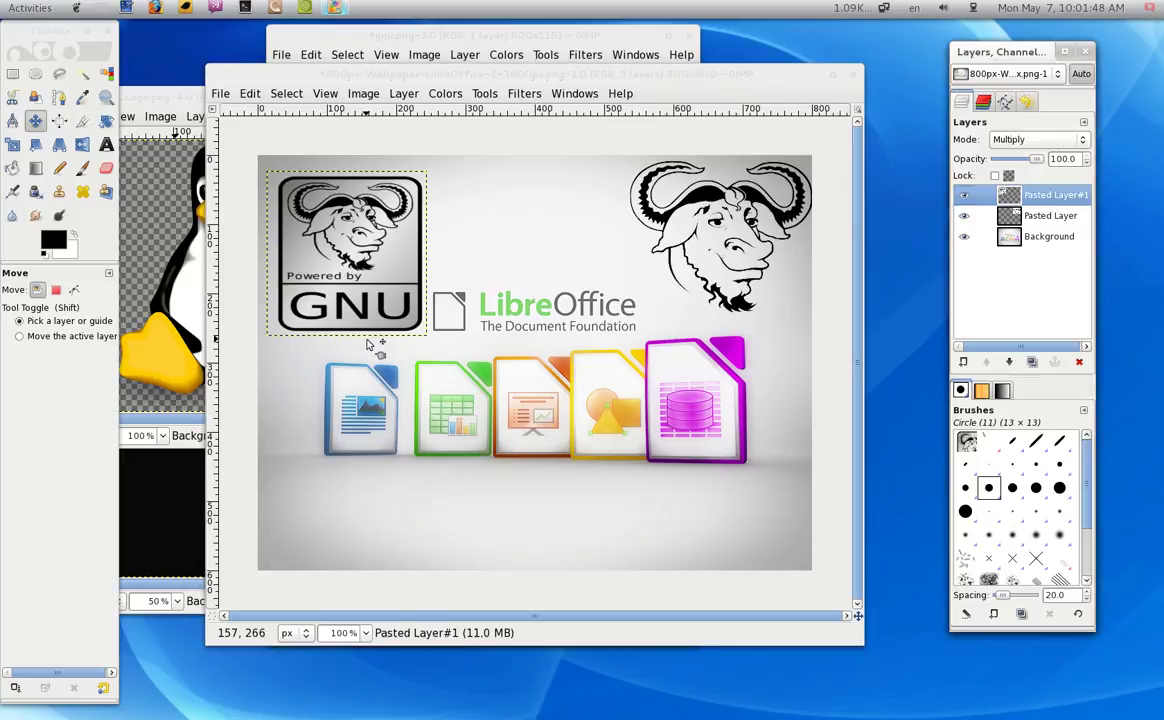
Step: Make the Background layer active and bring the Linux_Logo.png Tux window to the front
click(1028, 243)
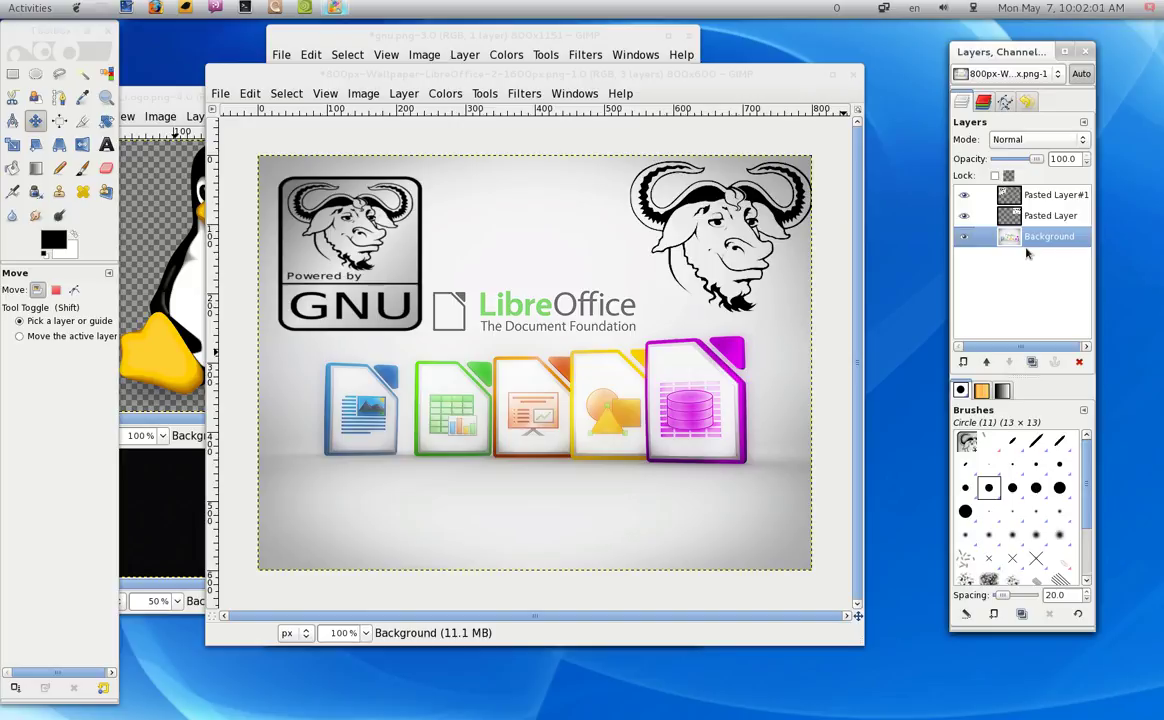
mouse_move(184, 93)
mouse_down()
mouse_move(571, 83)
mouse_move(628, 49)
mouse_move(627, 78)
mouse_up()
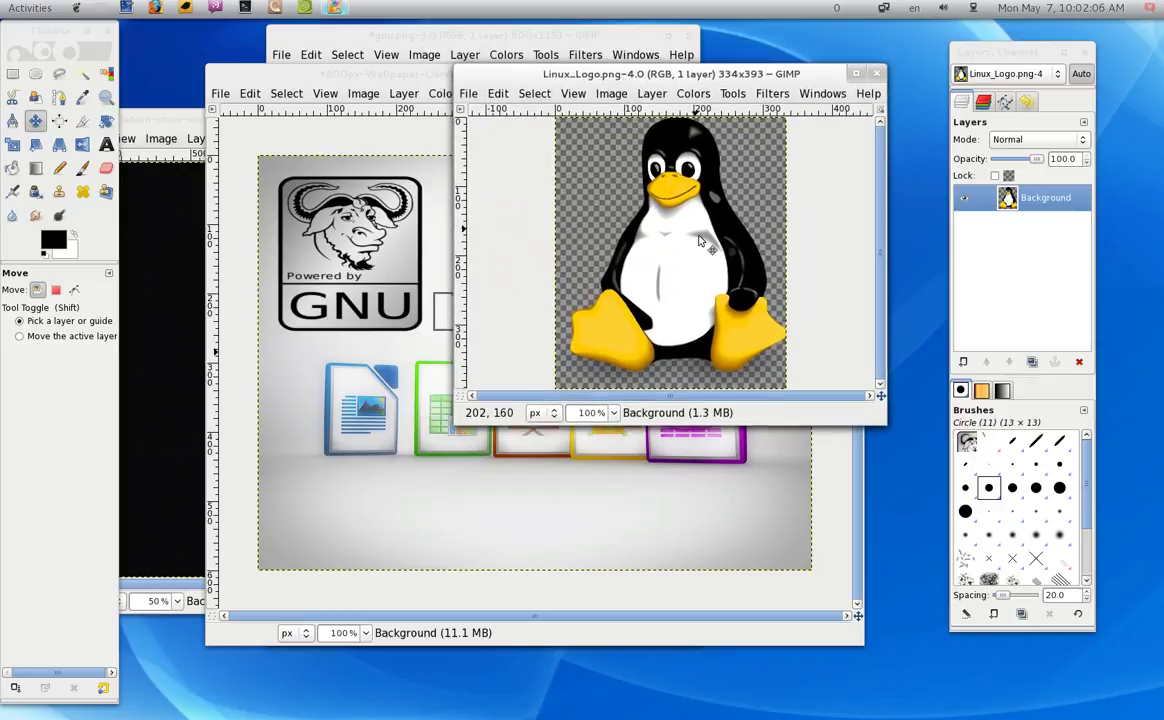
Step: Copy the whole Tux image and paste it into the wallpaper as new layer Pasted Layer#2
key(ctrl+a)
key(ctrl+c)
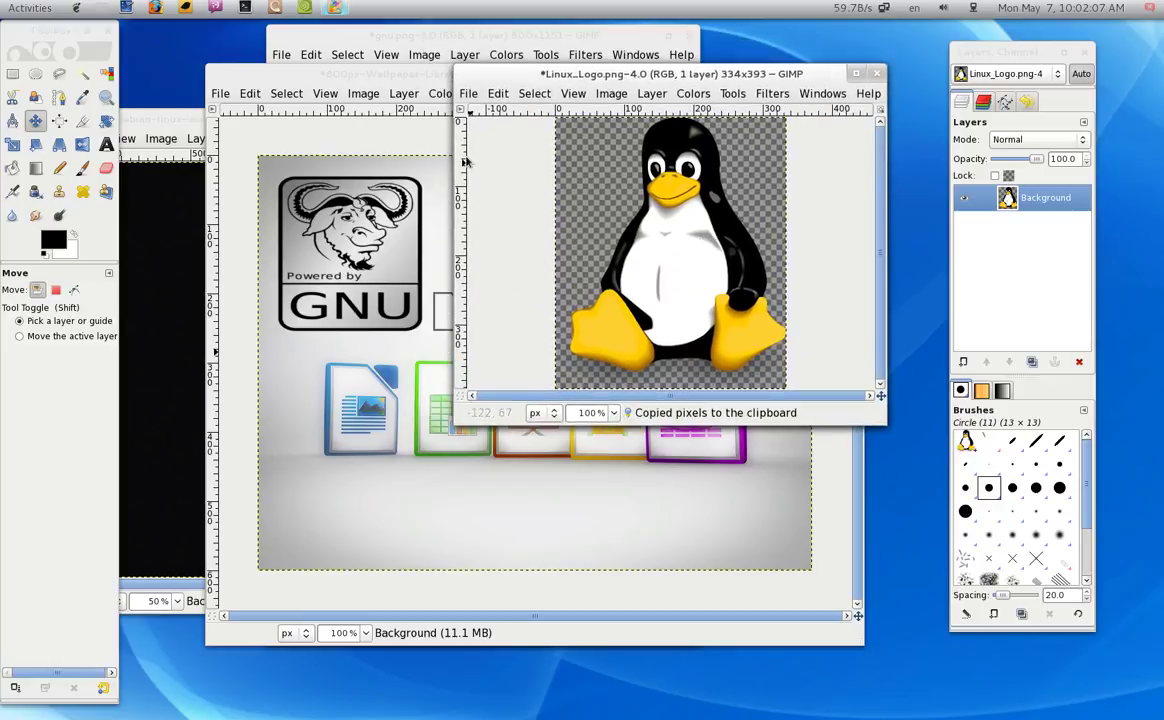
click(437, 163)
key(ctrl+v)
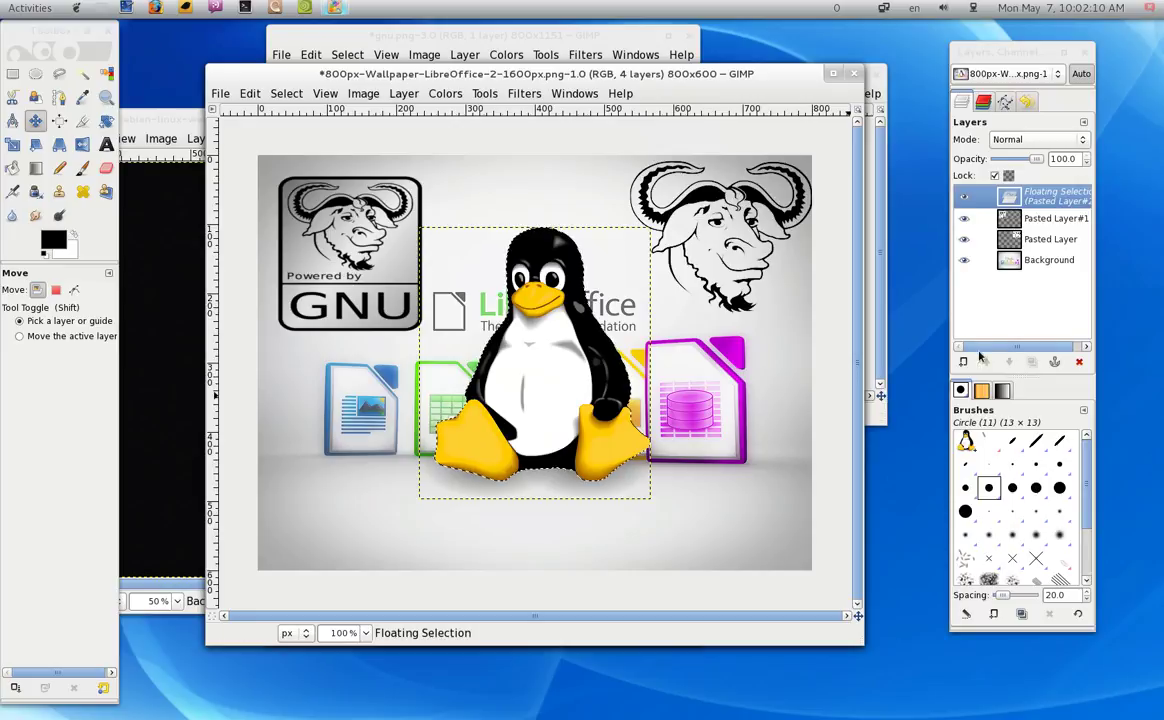
click(963, 362)
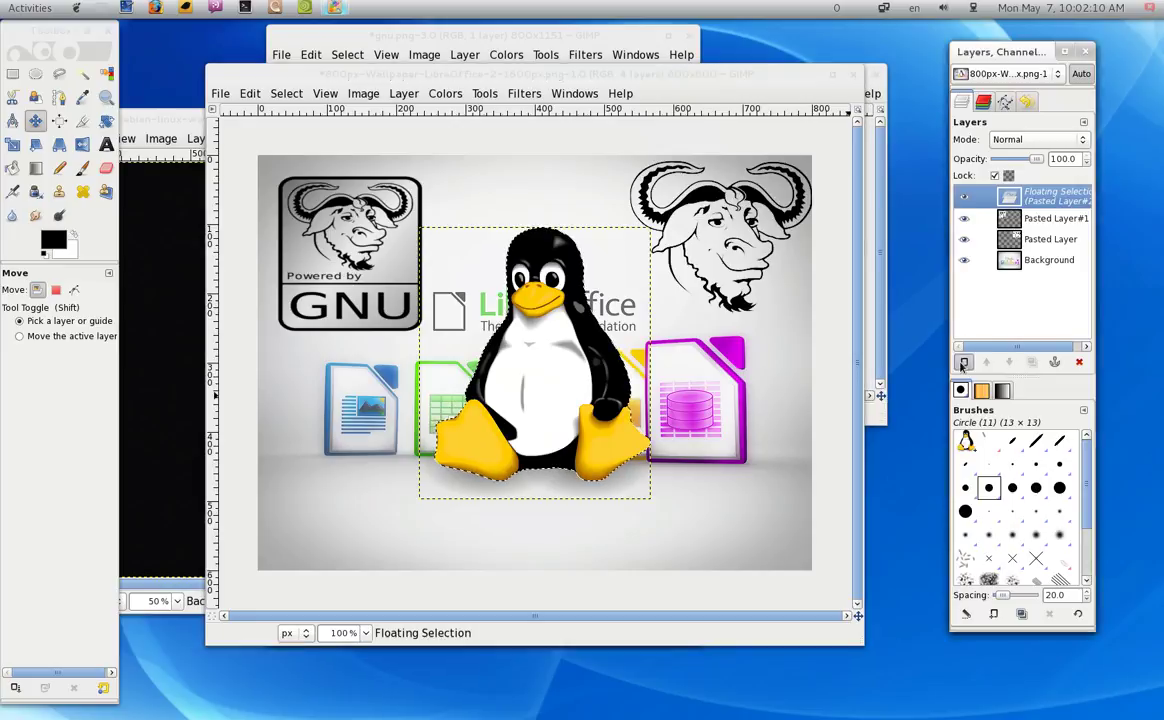
click(83, 121)
click(569, 424)
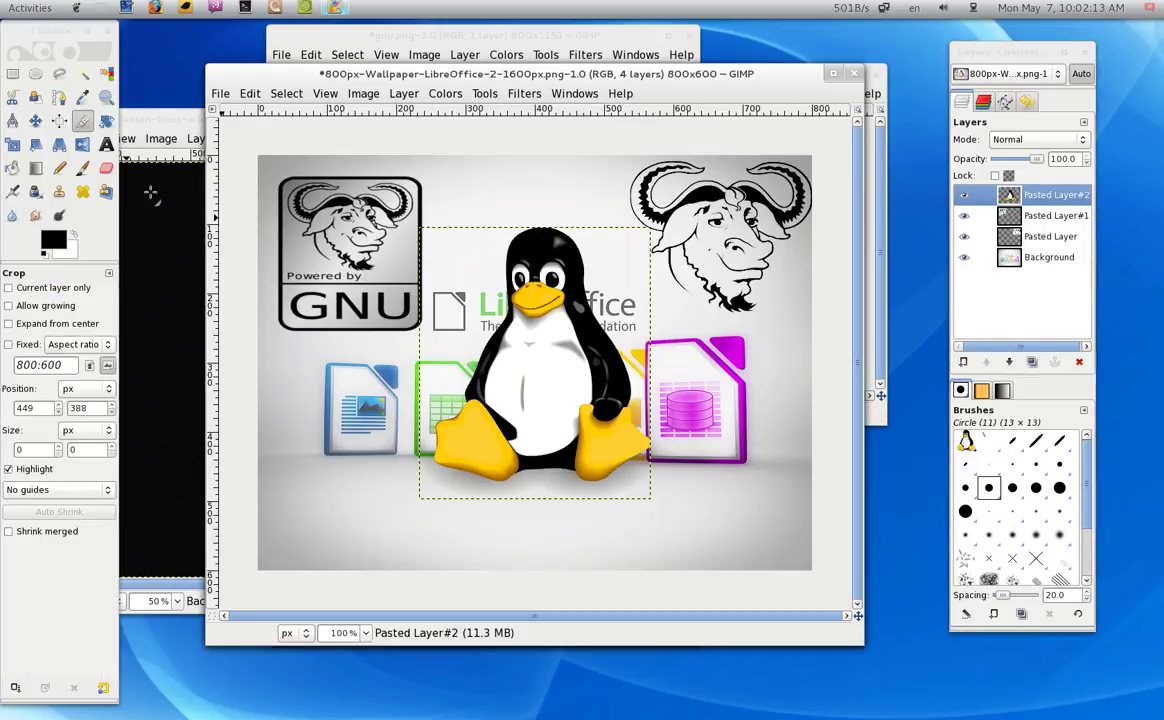
Step: Shrink Tux to 116×126 and move it above the LibreOffice logo
click(12, 144)
click(637, 503)
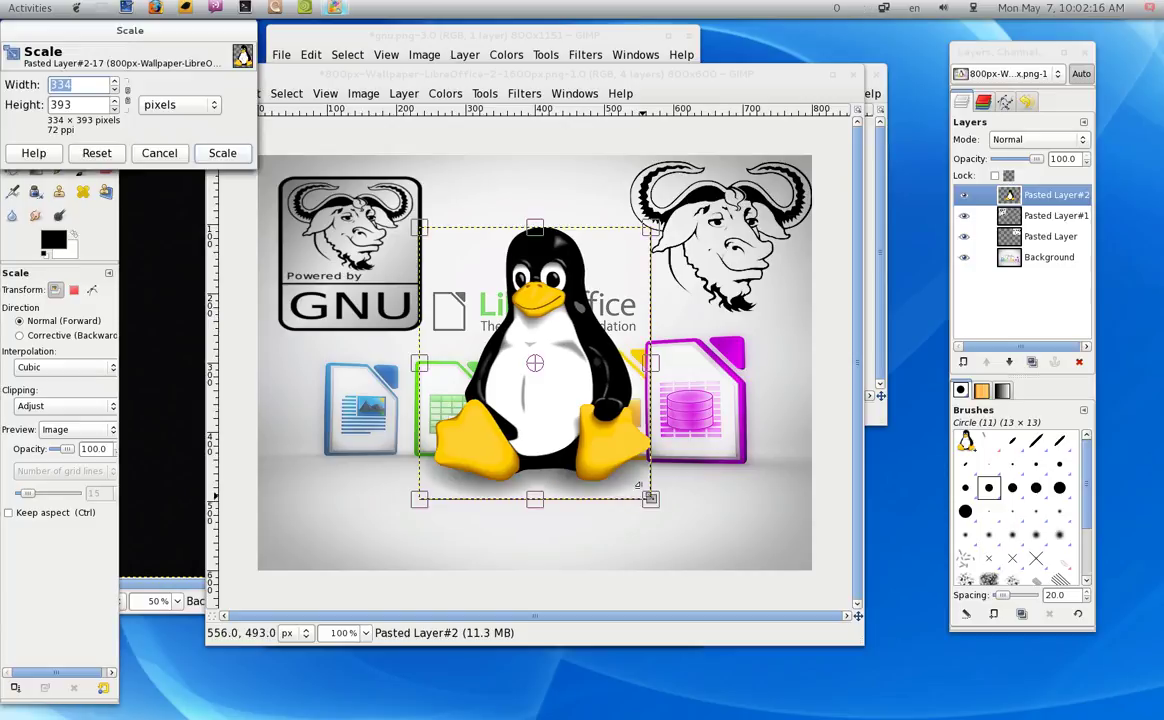
drag(637, 485, 487, 305)
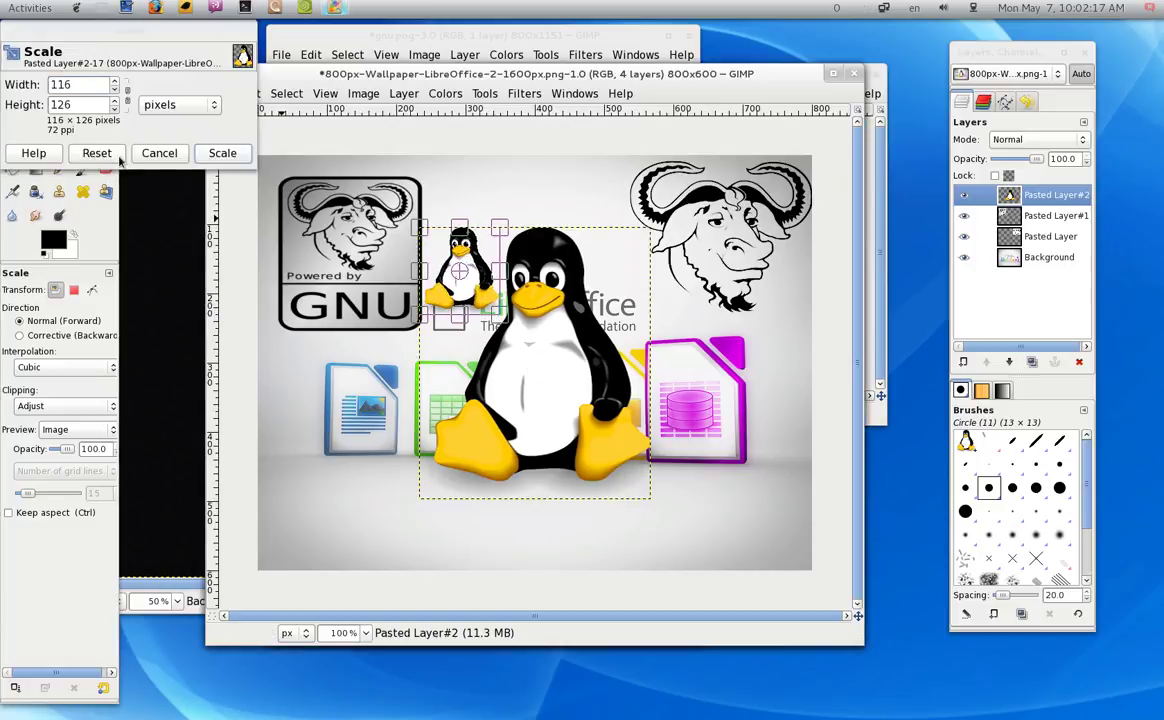
click(201, 153)
click(35, 120)
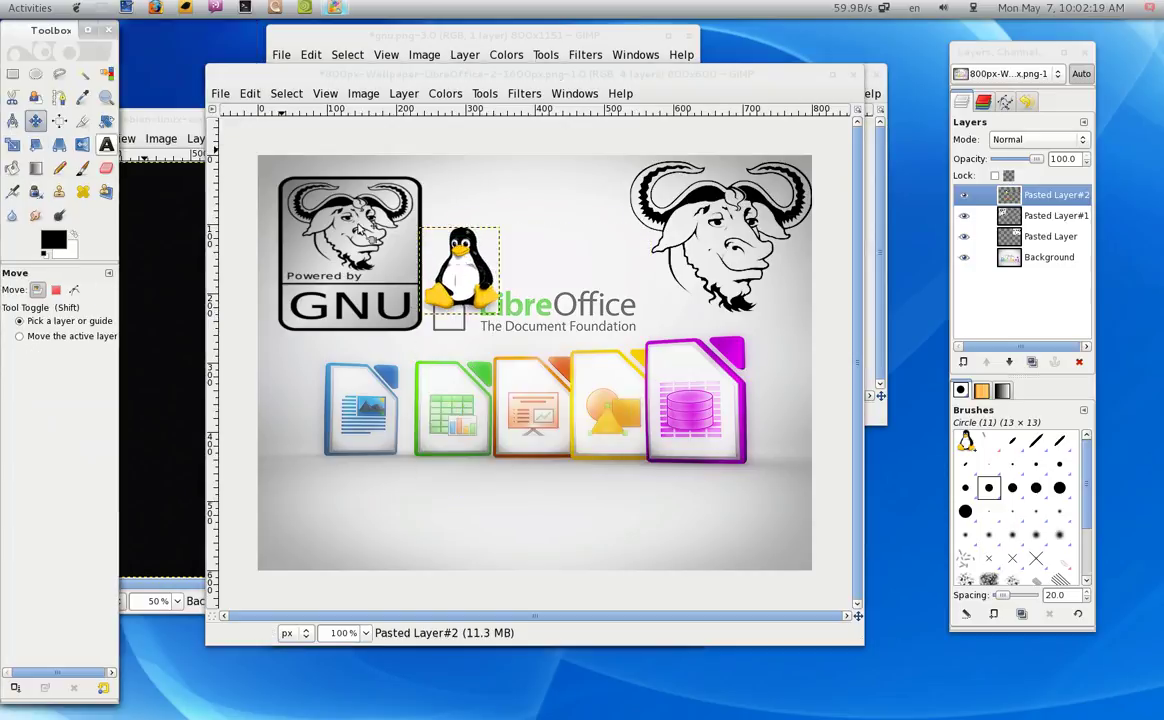
drag(458, 283, 540, 232)
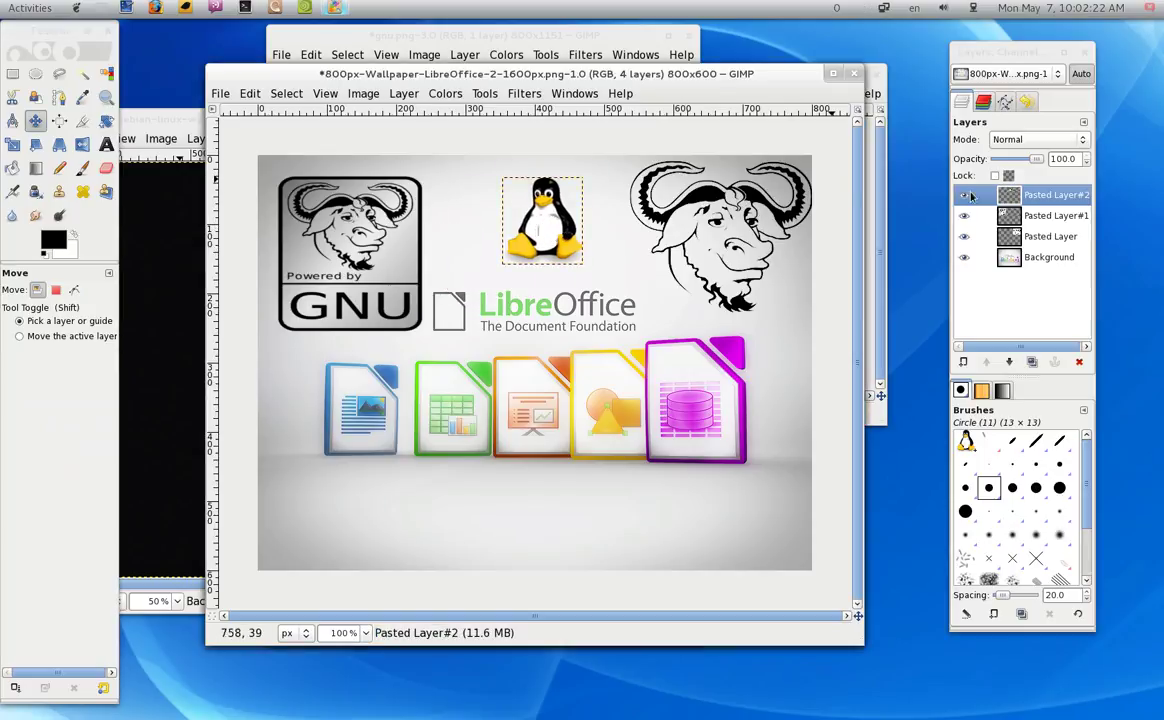
Step: Try Color blend mode on the Tux layer, then cycle the mode back to Normal
click(1040, 145)
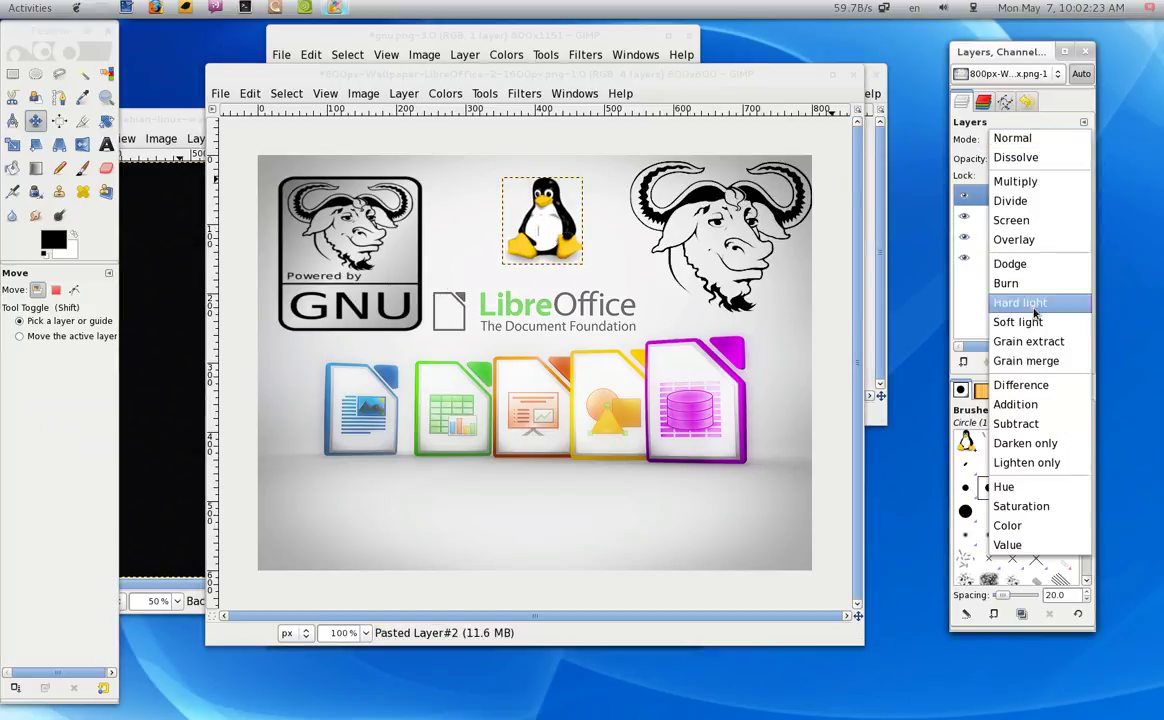
click(1035, 524)
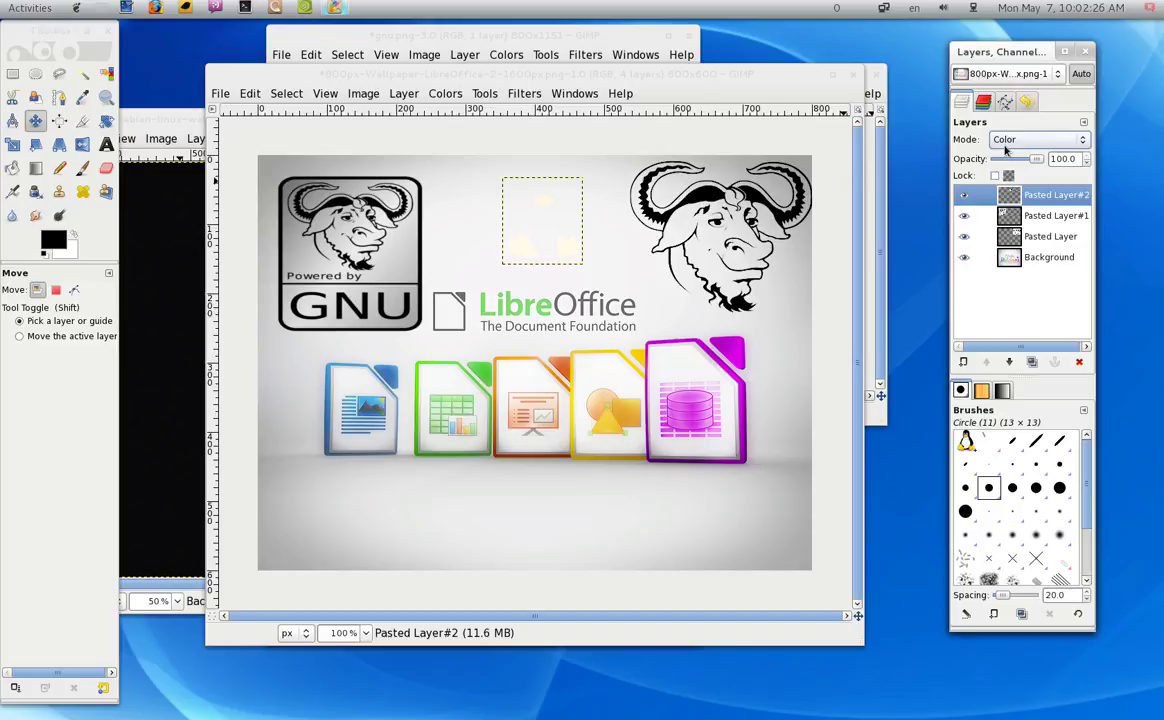
scroll(1008, 141, up, 1)
scroll(1008, 141, up, 2)
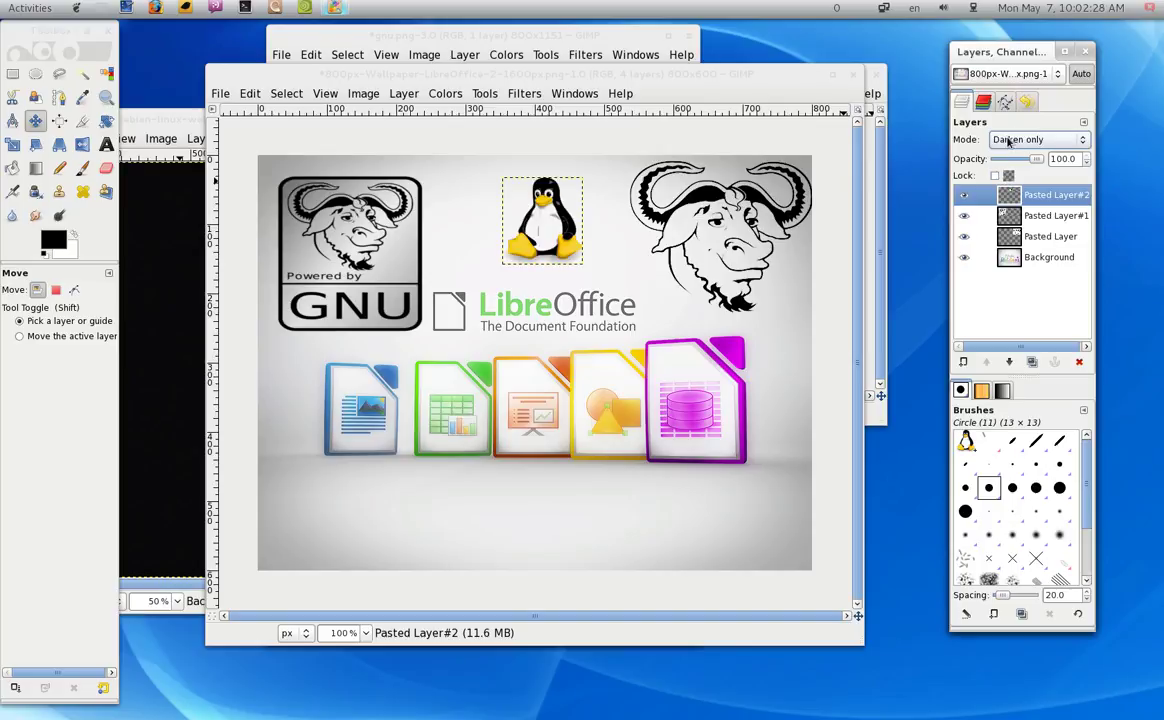
scroll(1008, 141, up, 2)
scroll(1008, 141, up, 2)
scroll(1008, 141, up, 1)
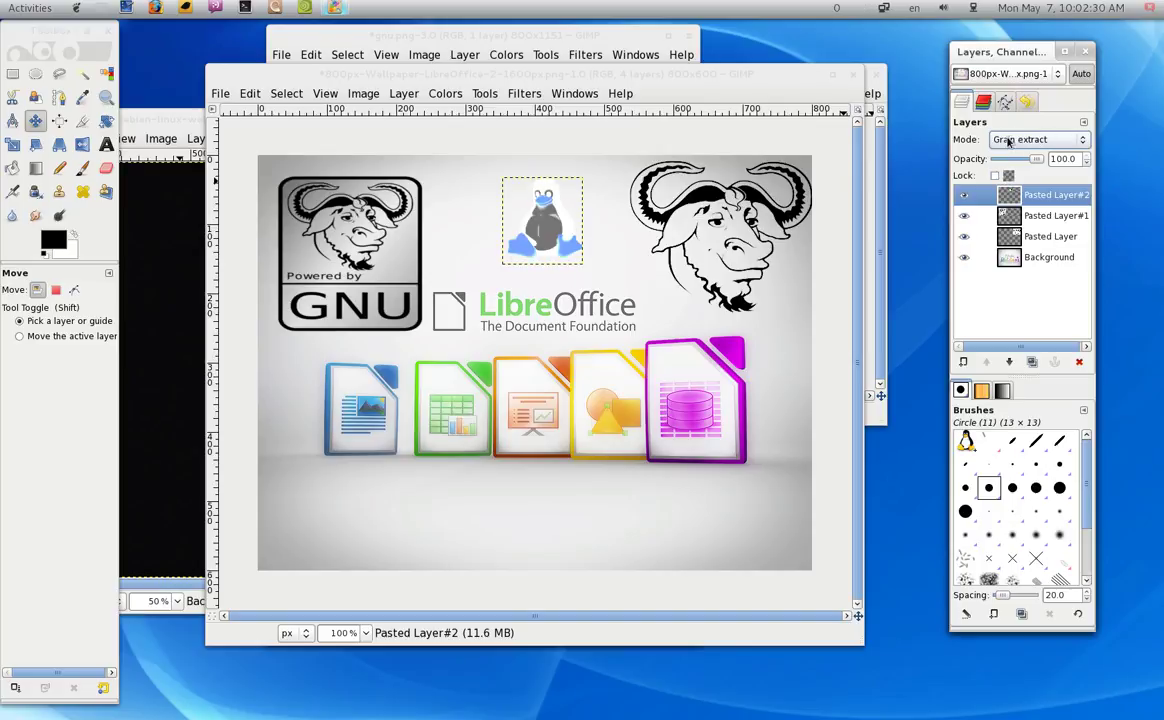
scroll(1008, 141, up, 2)
scroll(1008, 141, up, 2)
scroll(1008, 141, up, 2)
scroll(1008, 141, up, 2)
scroll(1008, 141, up, 2)
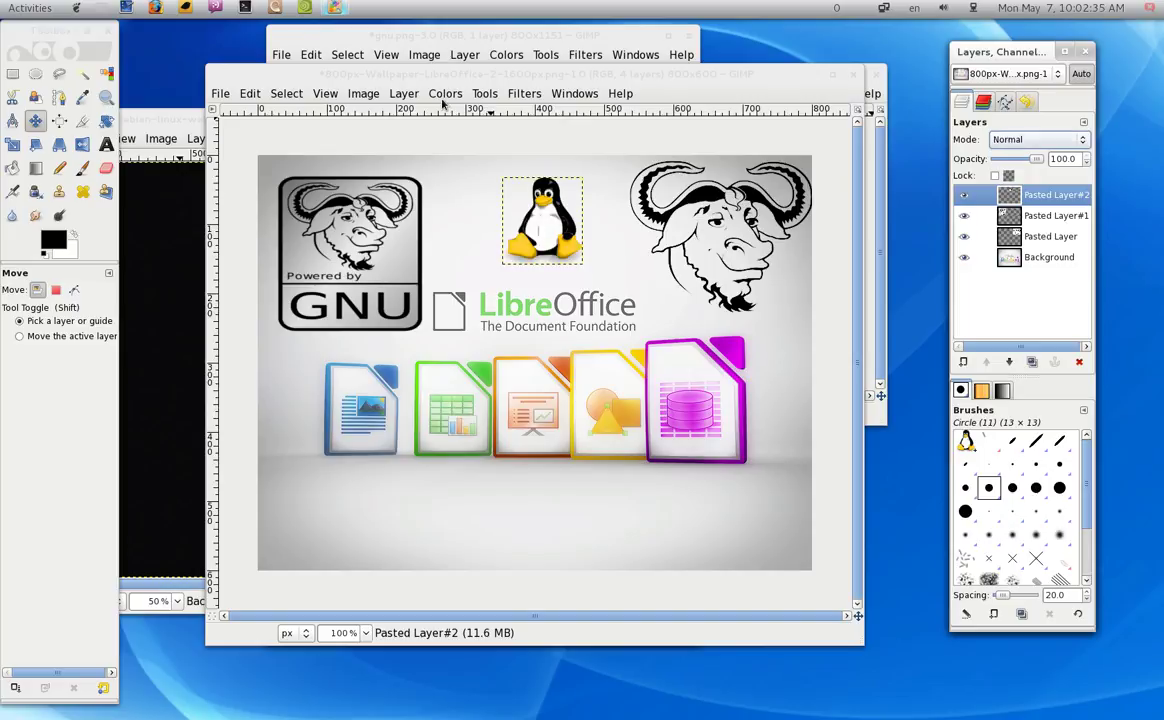
Step: Try Colorize tints on the Tux layer, then cancel without applying them
click(445, 94)
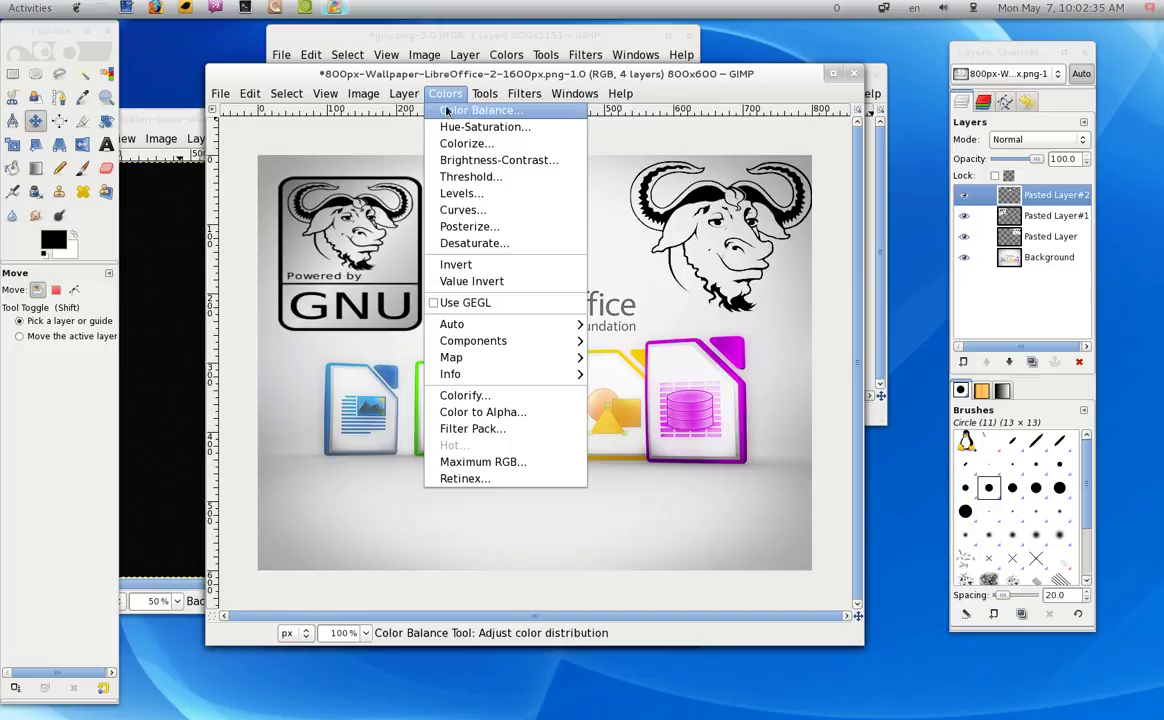
click(545, 144)
mouse_move(153, 133)
mouse_down()
mouse_move(213, 129)
mouse_move(141, 129)
mouse_move(158, 129)
mouse_up()
click(142, 130)
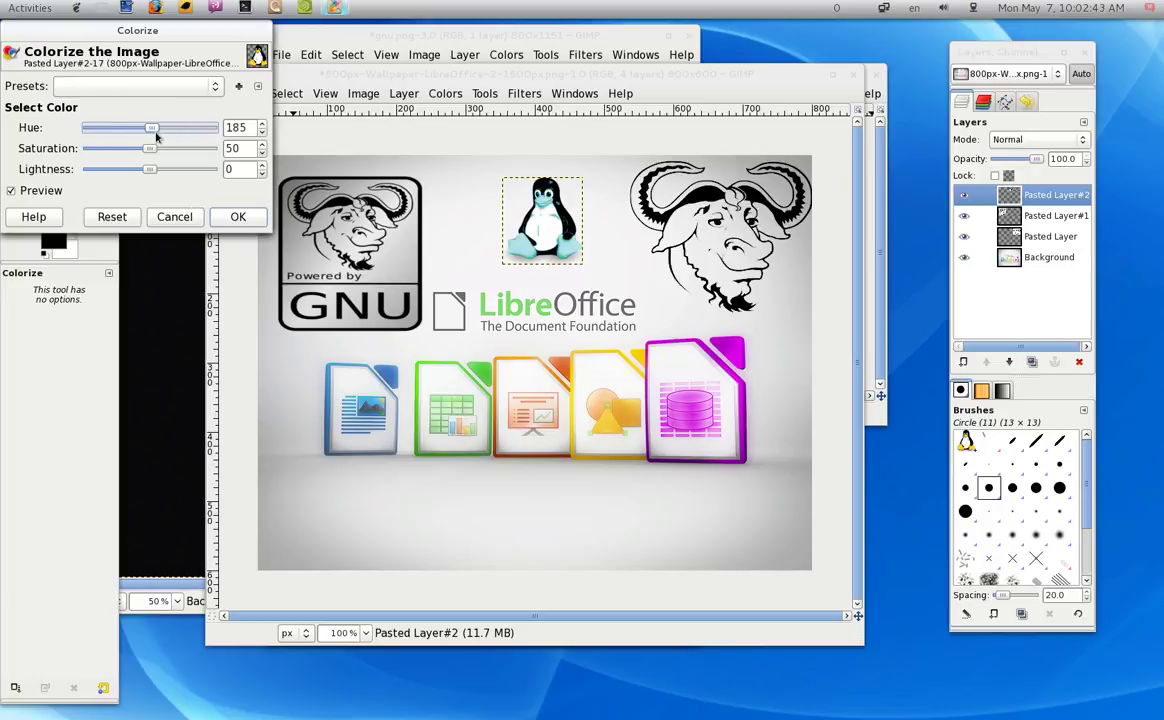
mouse_move(152, 169)
mouse_down()
mouse_move(203, 169)
mouse_move(91, 169)
mouse_move(157, 166)
mouse_up()
click(174, 216)
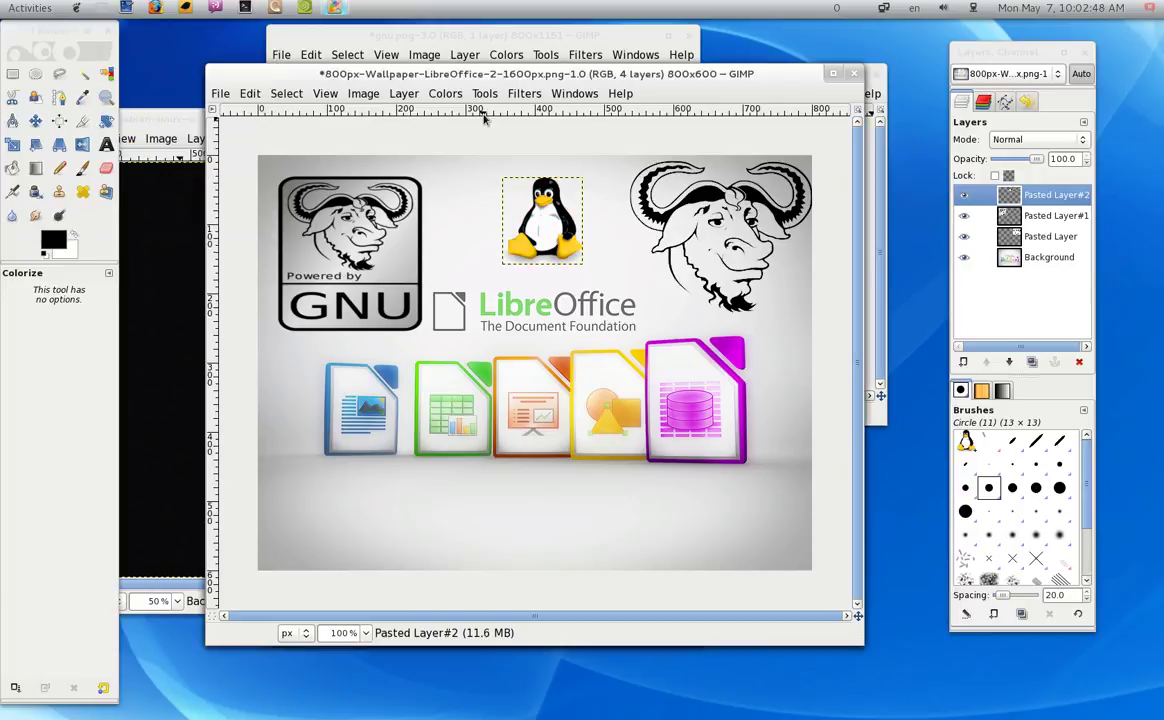
Step: Apply Hue-Saturation to Tux with hue -27, lightness 15 and saturation -11
click(445, 93)
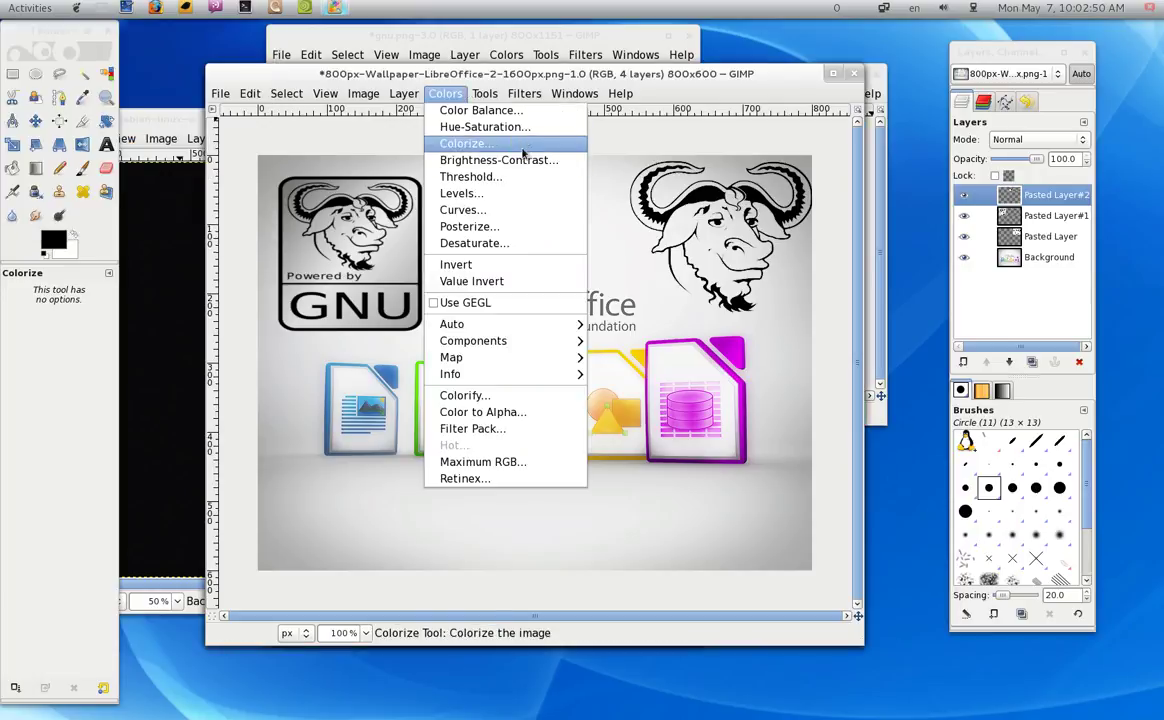
click(464, 127)
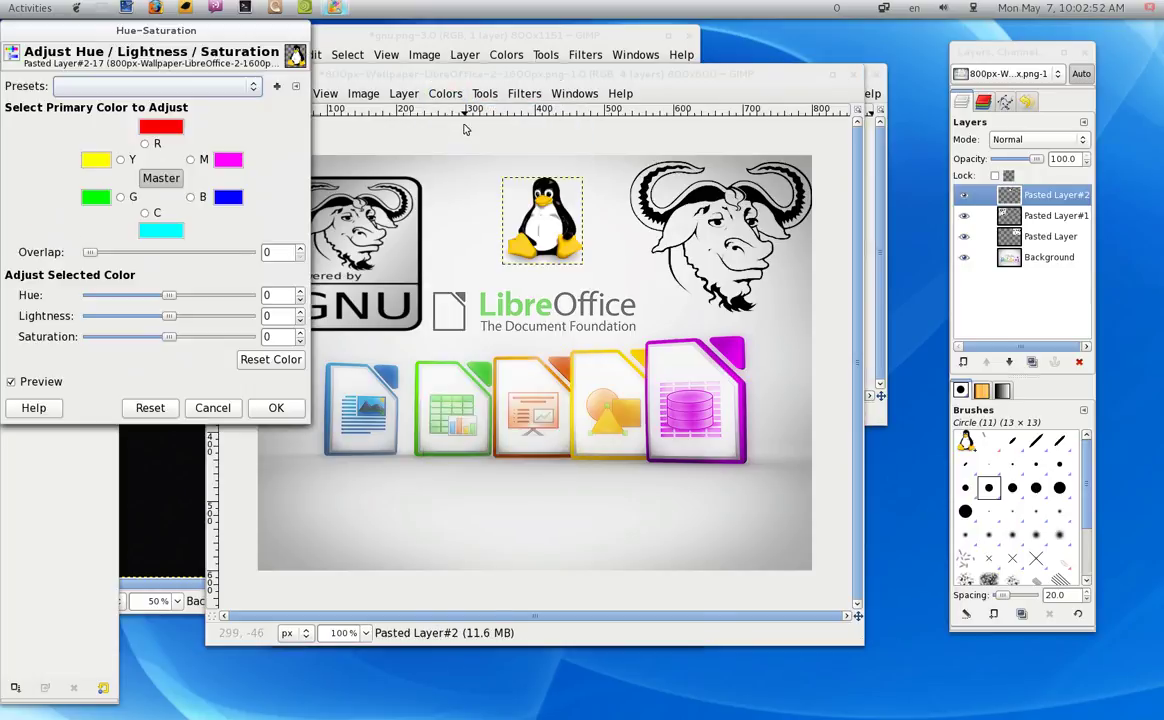
mouse_move(172, 297)
mouse_down()
mouse_move(139, 291)
mouse_move(171, 299)
mouse_move(157, 302)
mouse_move(158, 317)
mouse_move(183, 317)
mouse_up()
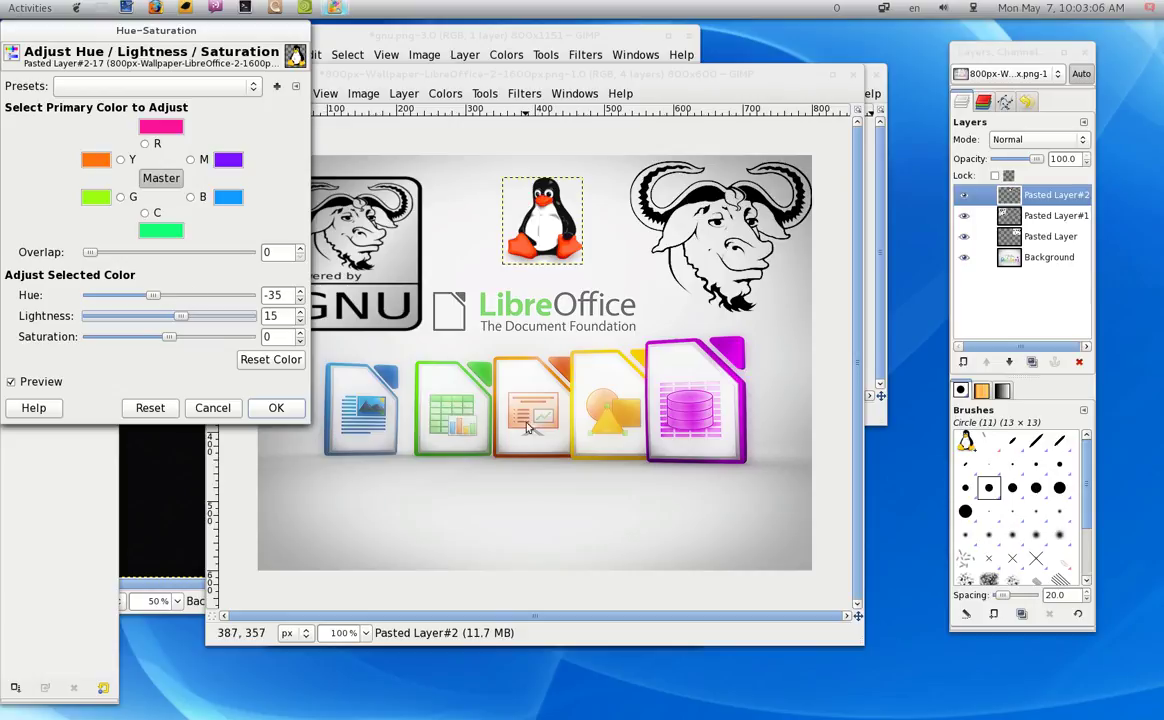
drag(154, 302, 186, 320)
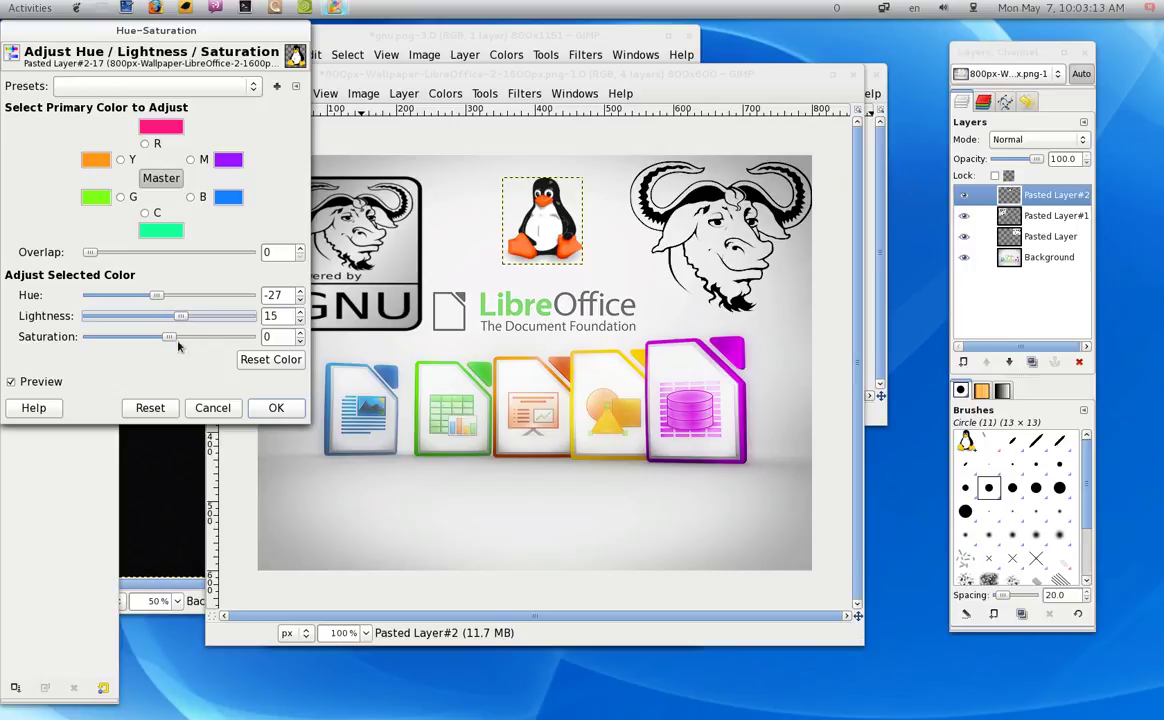
mouse_move(169, 342)
mouse_down()
mouse_move(218, 334)
mouse_move(120, 334)
mouse_move(158, 336)
mouse_up()
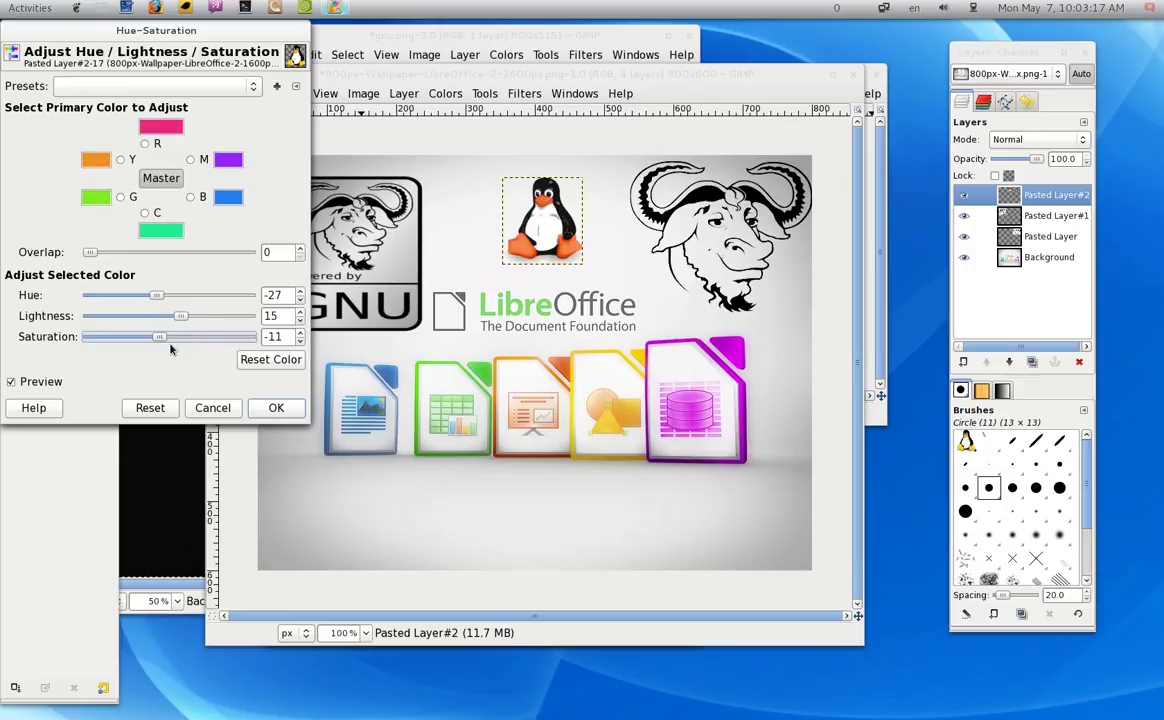
click(268, 411)
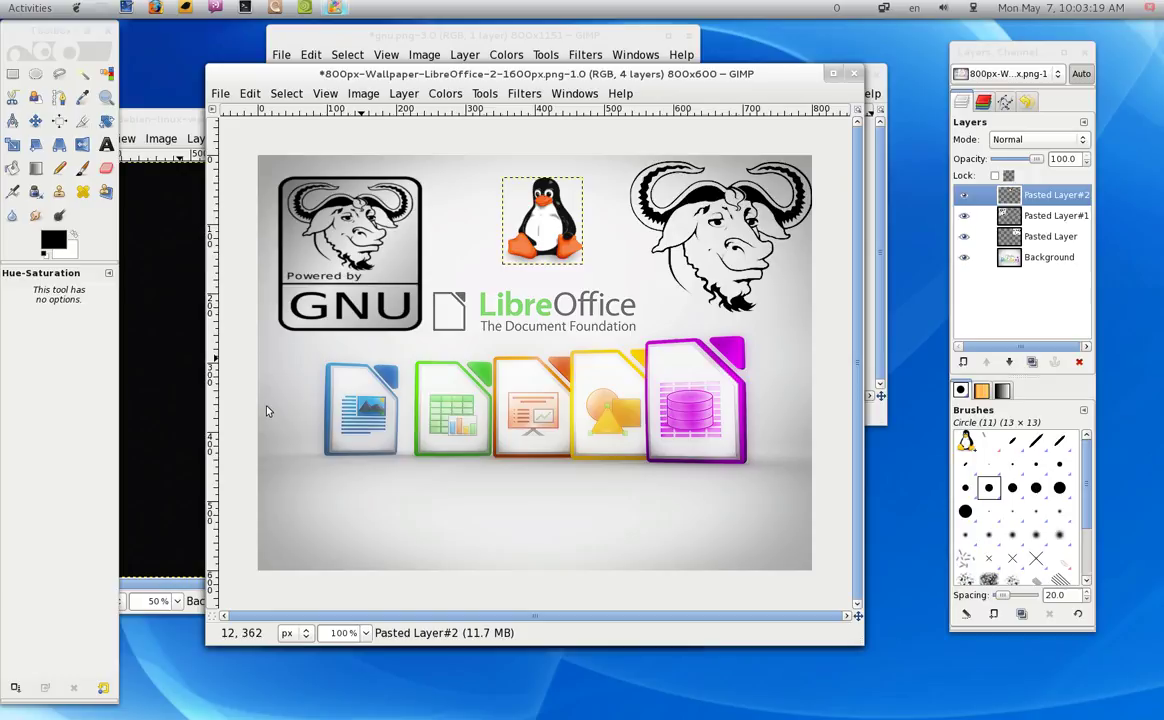
Step: Nudge Tux up-left, then crop the Debian wallpaper to the 762×744 red swirl and copy it
click(35, 120)
drag(547, 225, 536, 217)
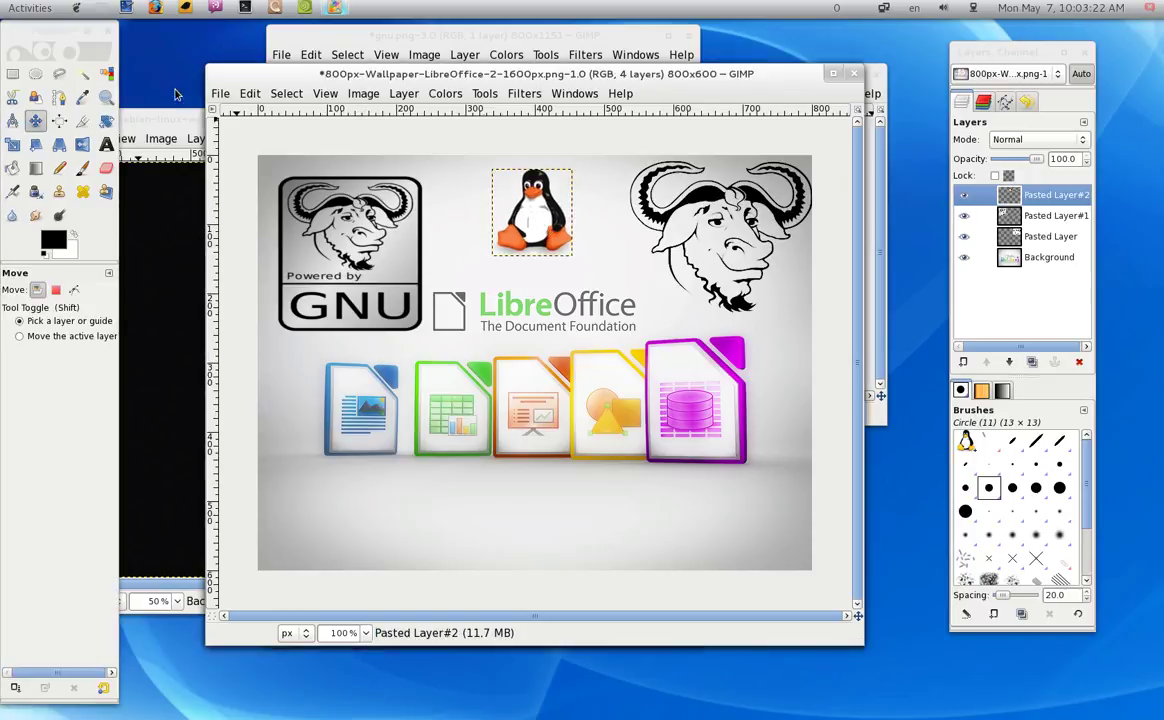
drag(181, 126, 351, 105)
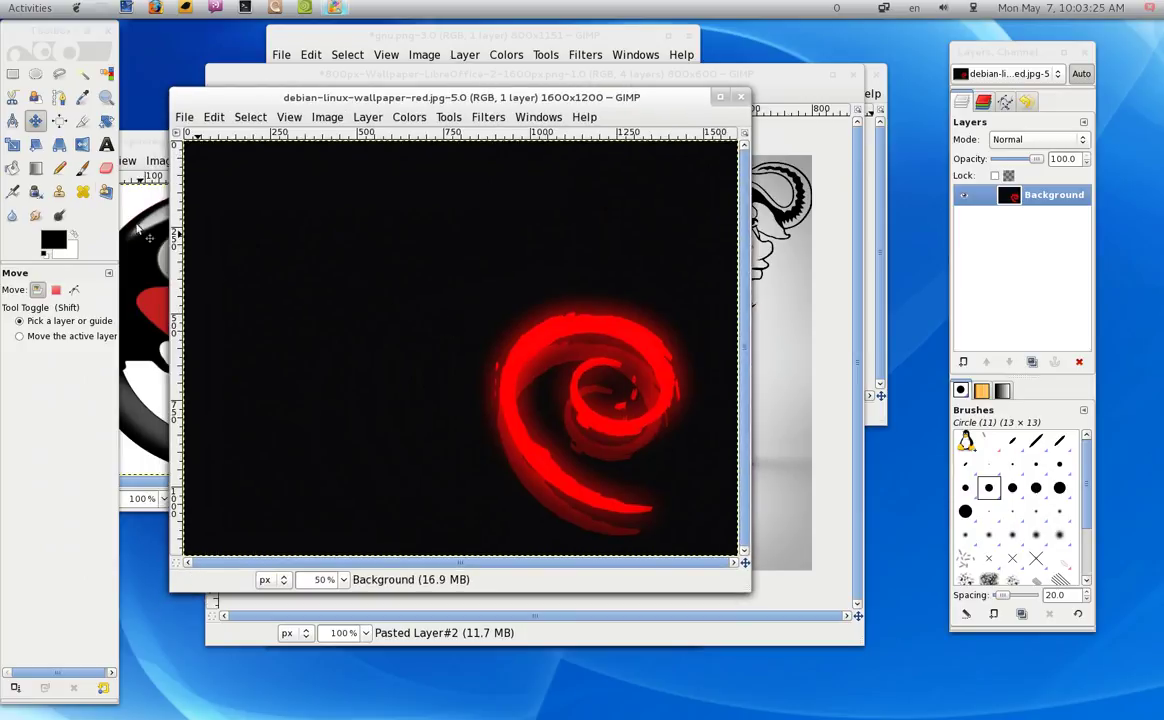
click(80, 122)
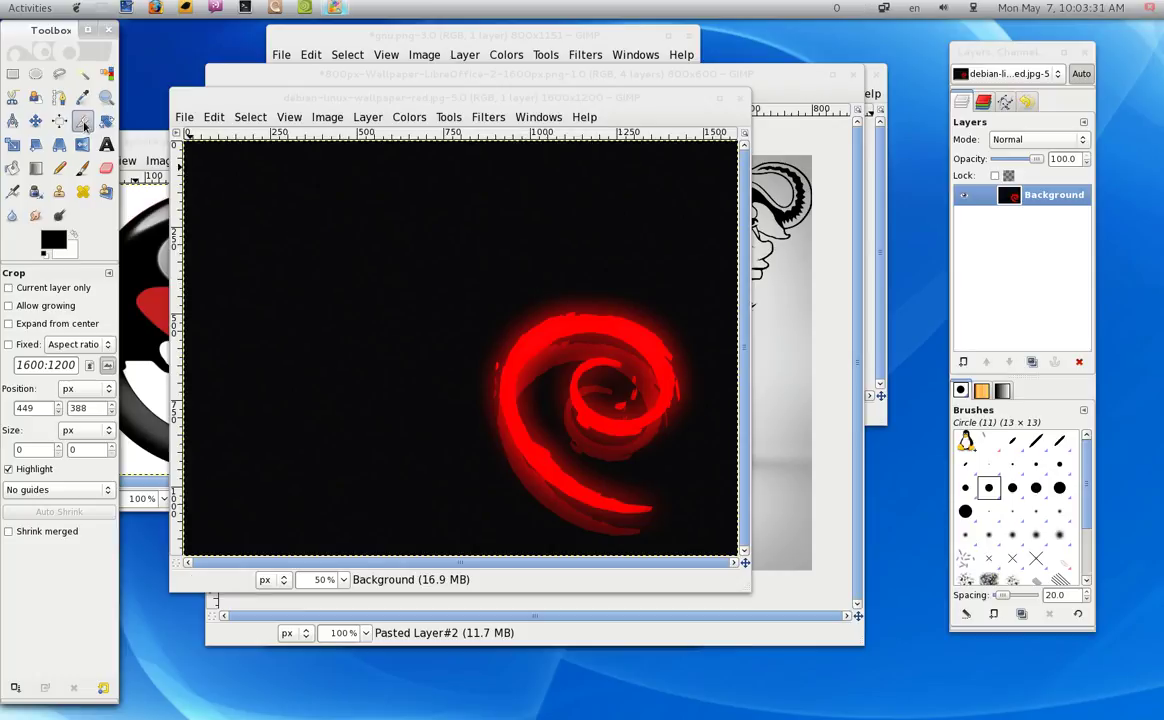
drag(460, 291, 722, 546)
click(634, 394)
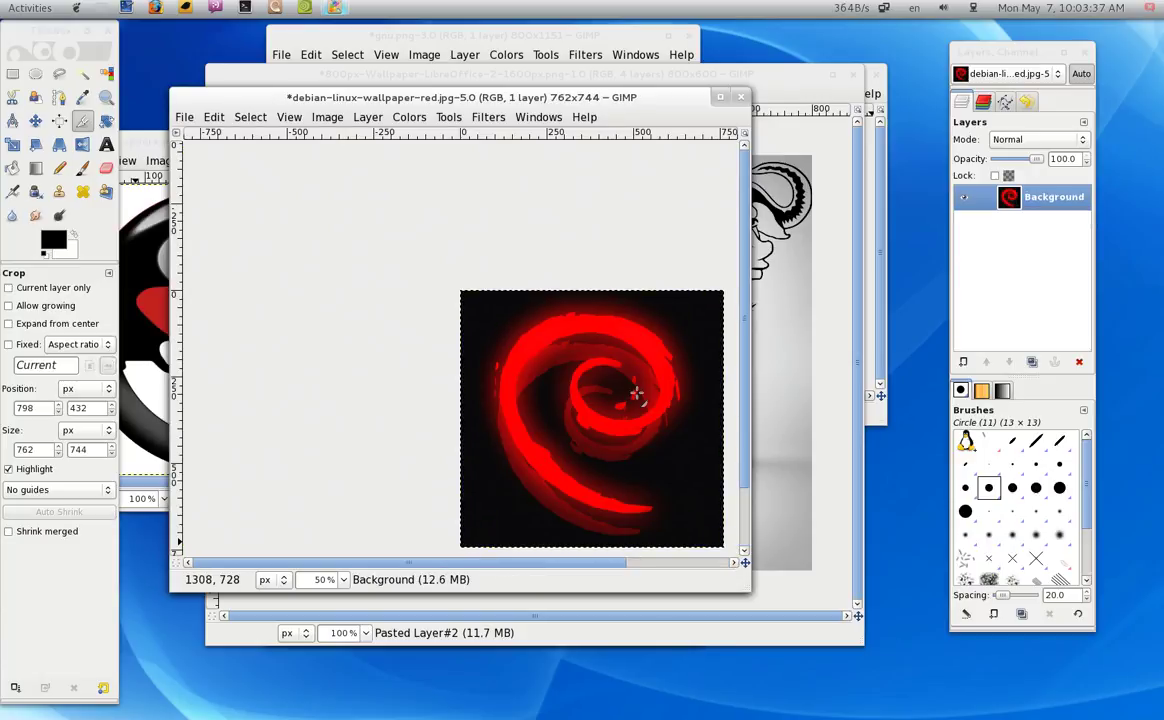
key(ctrl+c)
Step: Make the pasted swirl in the LibreOffice wallpaper a new layer, Pasted Layer#3
click(800, 76)
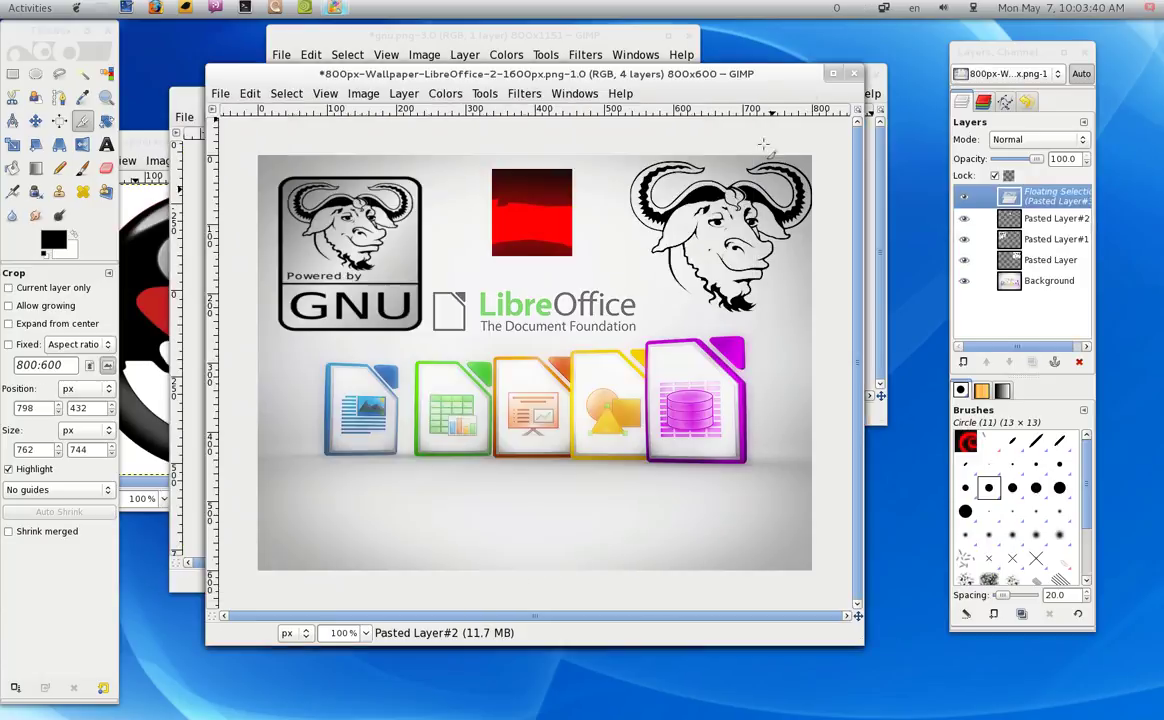
click(959, 360)
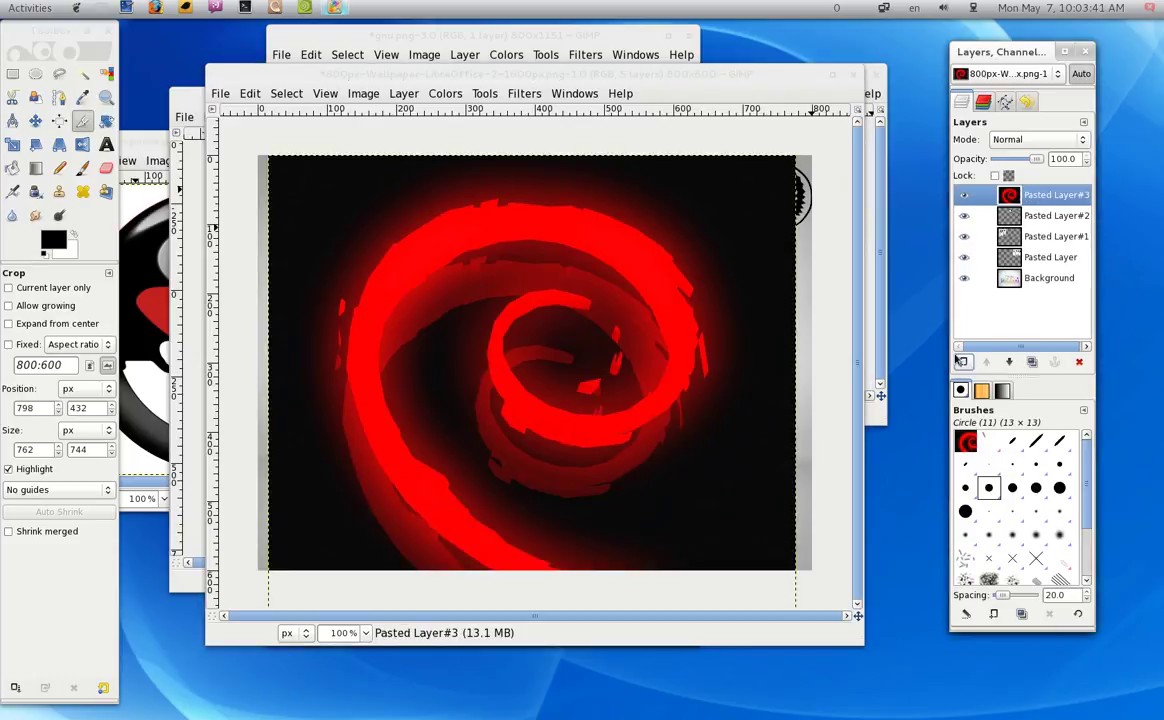
click(832, 75)
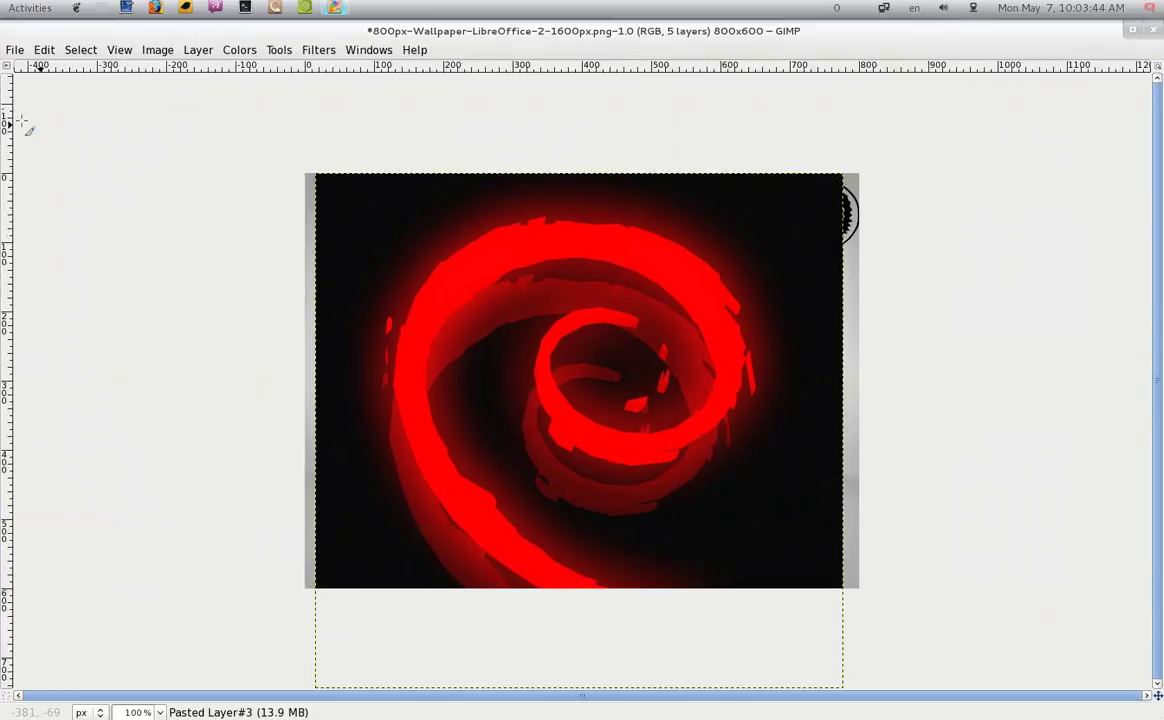
click(1133, 31)
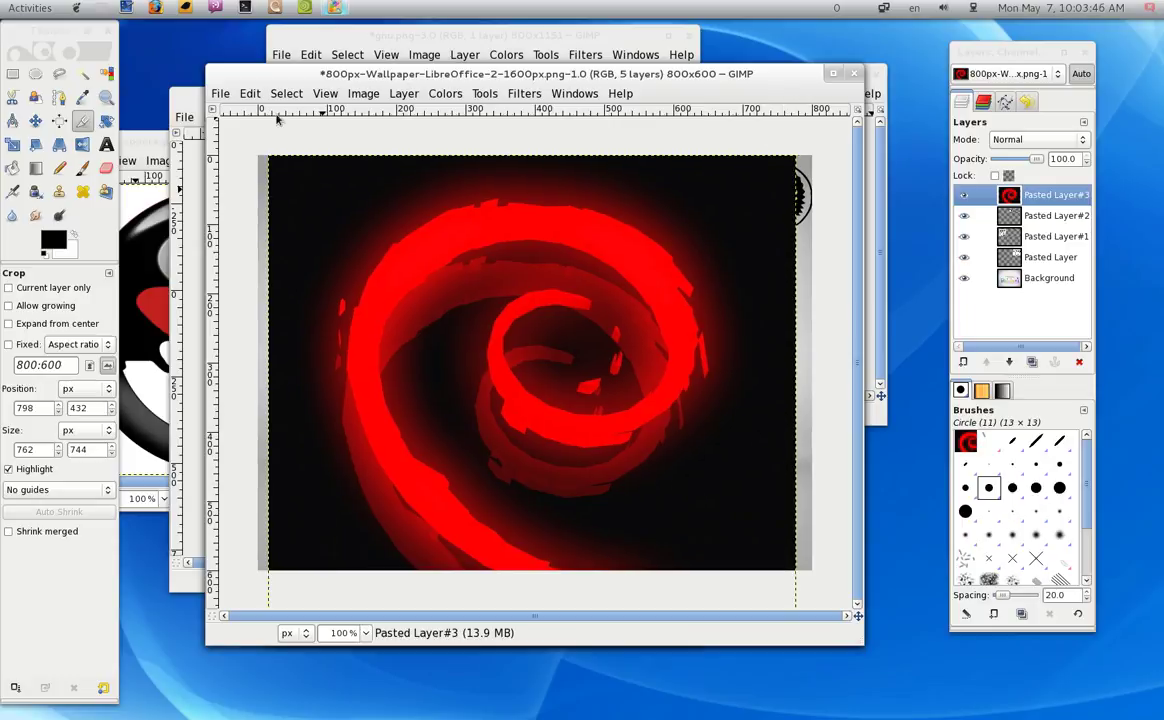
Step: Scale the swirl to about 280×290 and move it to the wallpaper's lower left
click(22, 142)
click(380, 206)
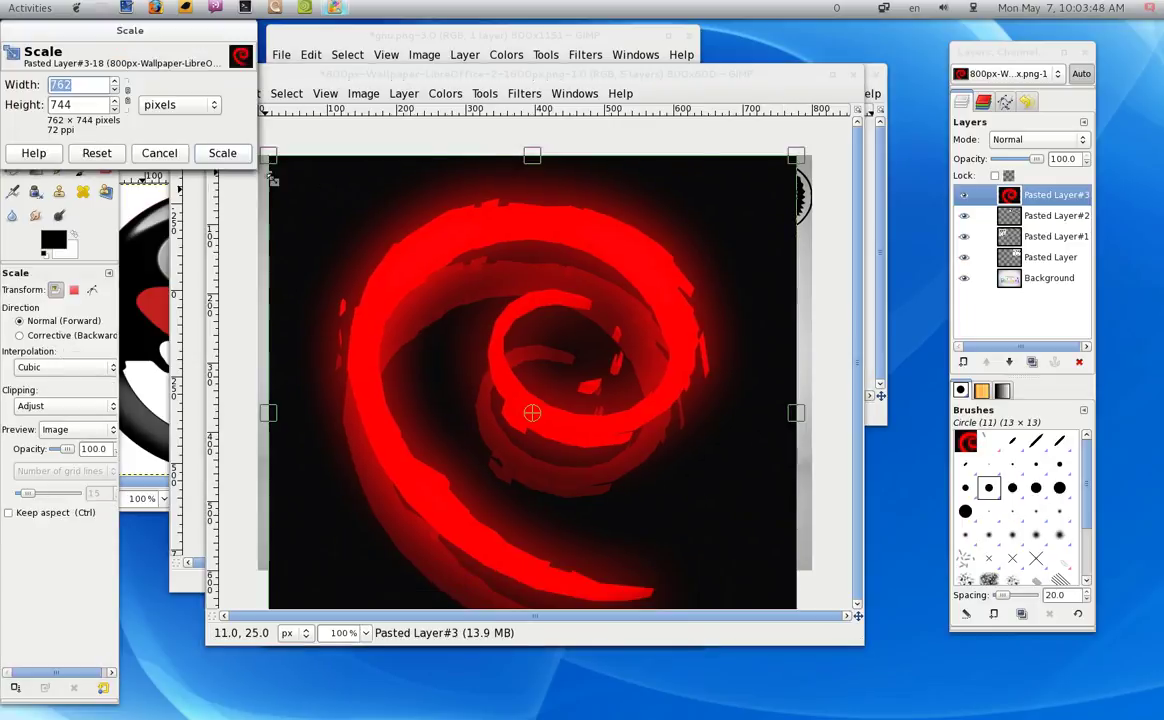
mouse_move(285, 164)
mouse_down()
mouse_move(604, 502)
mouse_move(592, 480)
mouse_move(607, 478)
mouse_up()
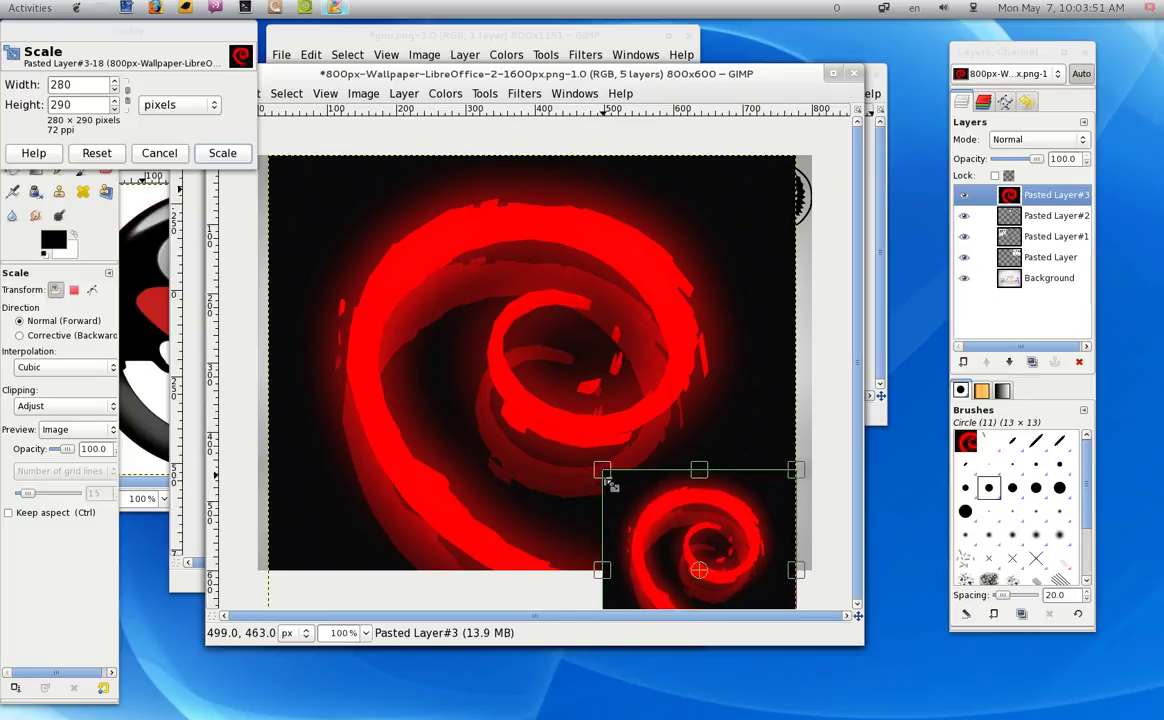
click(222, 153)
click(35, 120)
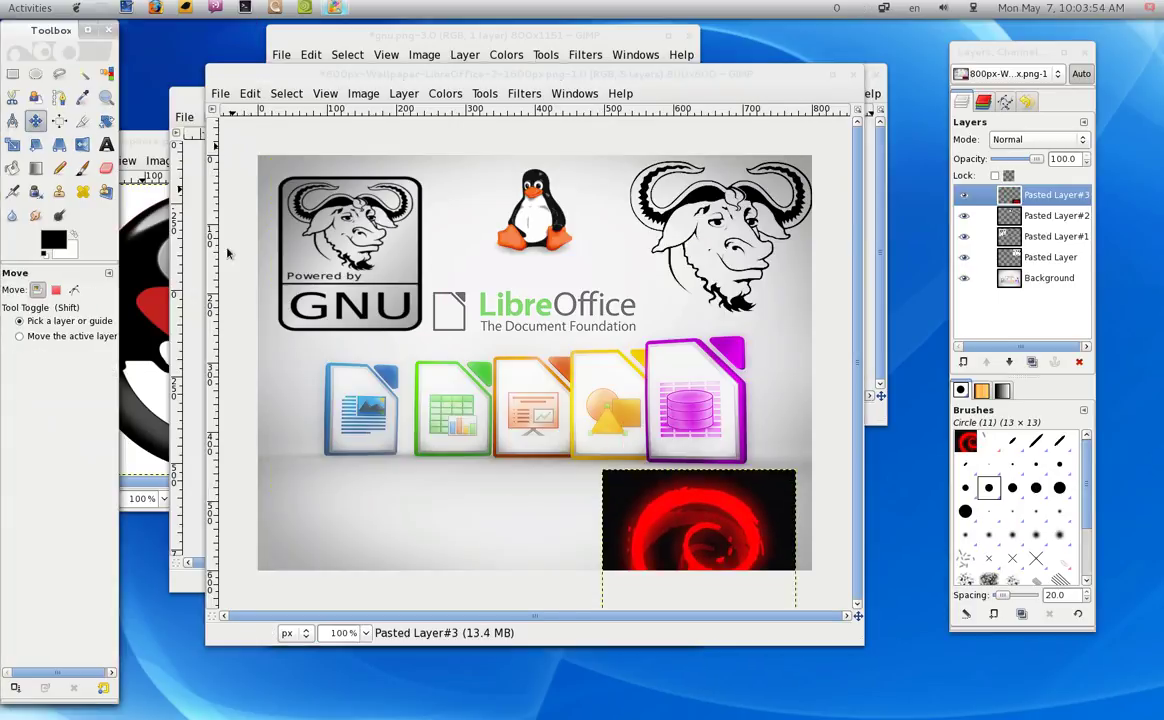
drag(648, 537, 318, 435)
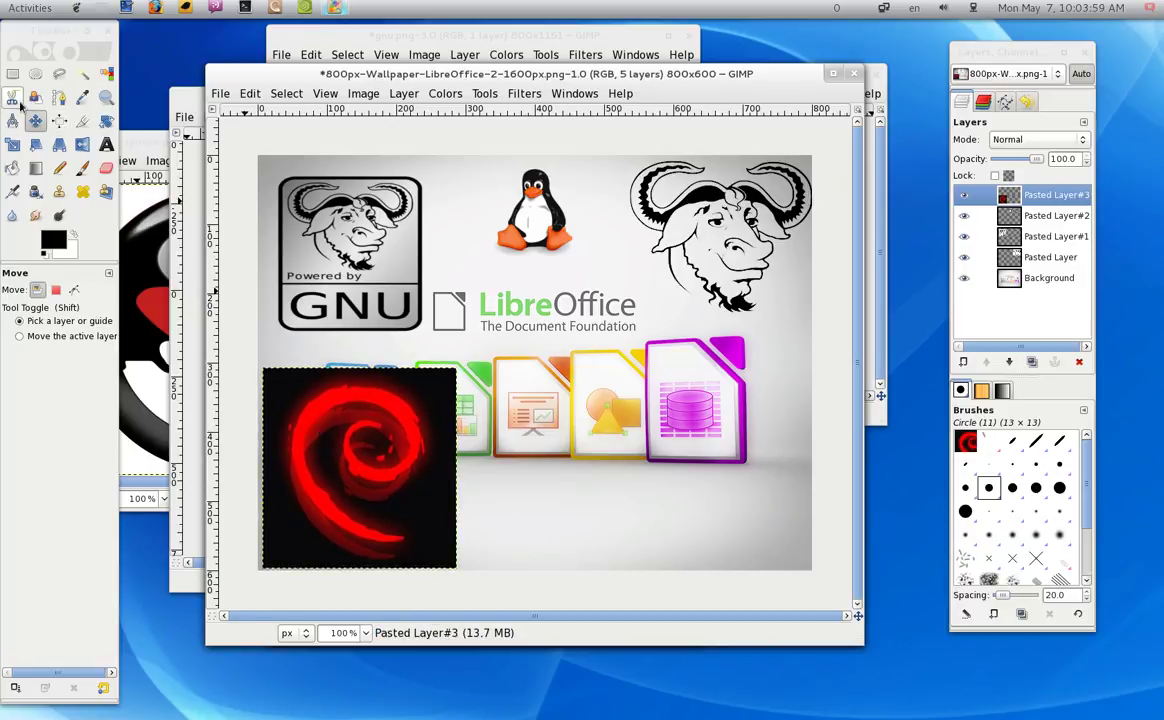
Step: Shrink the swirl further to 185×182
click(13, 145)
click(346, 377)
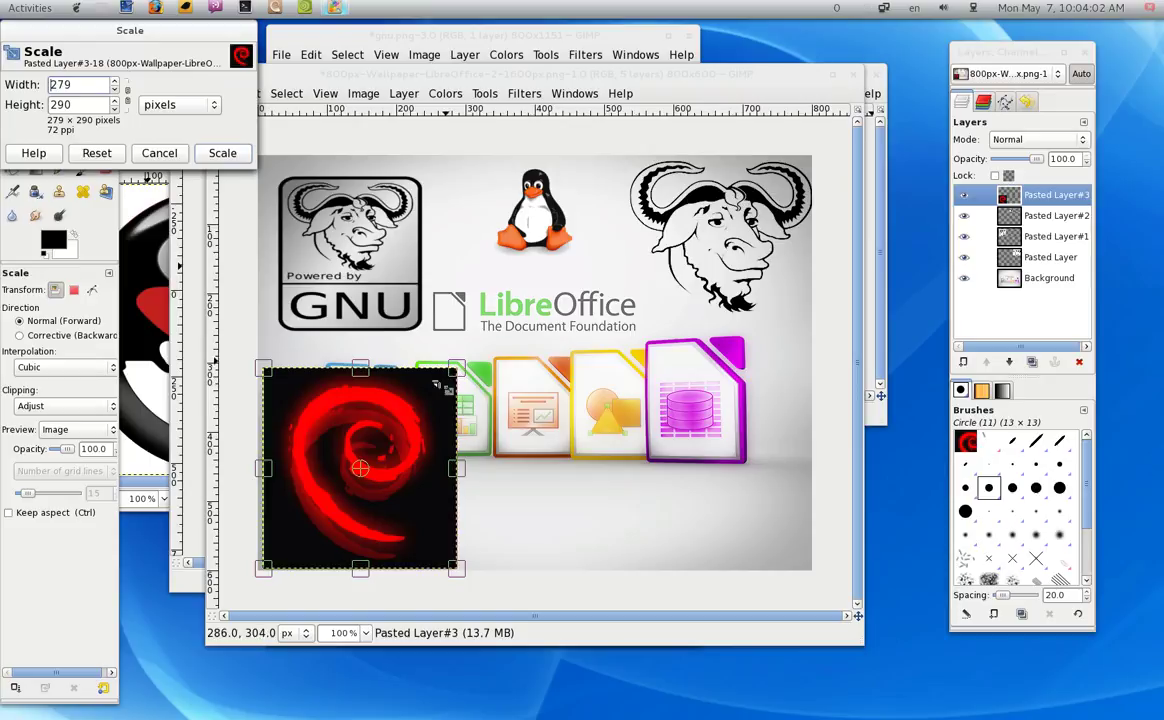
drag(446, 366, 381, 440)
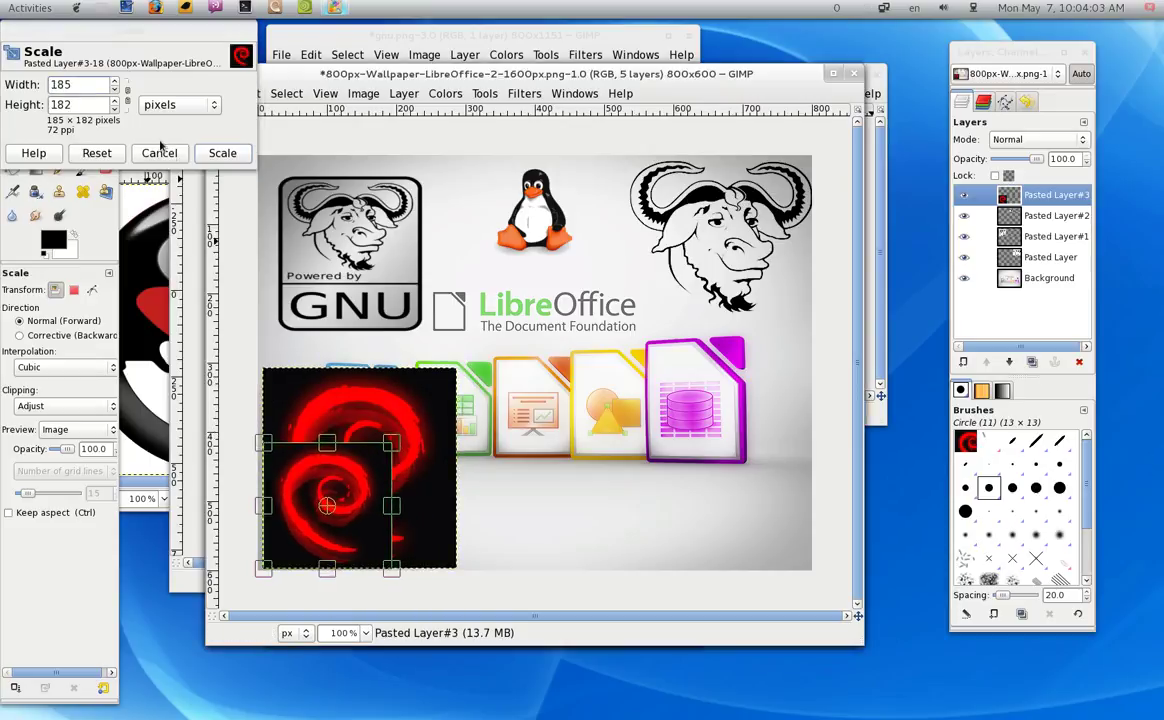
click(213, 153)
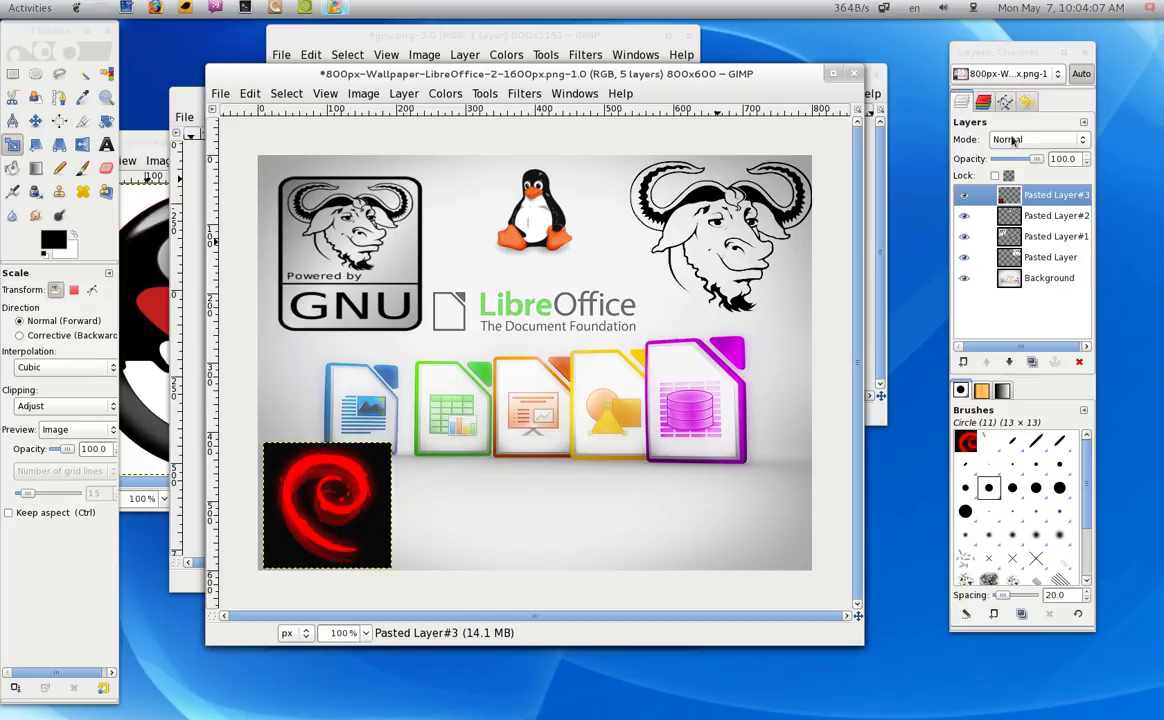
Step: Cycle the swirl layer's blend mode and move the swirl to the lower right
scroll(1012, 141, down, 1)
scroll(1012, 141, down, 2)
scroll(1012, 141, down, 1)
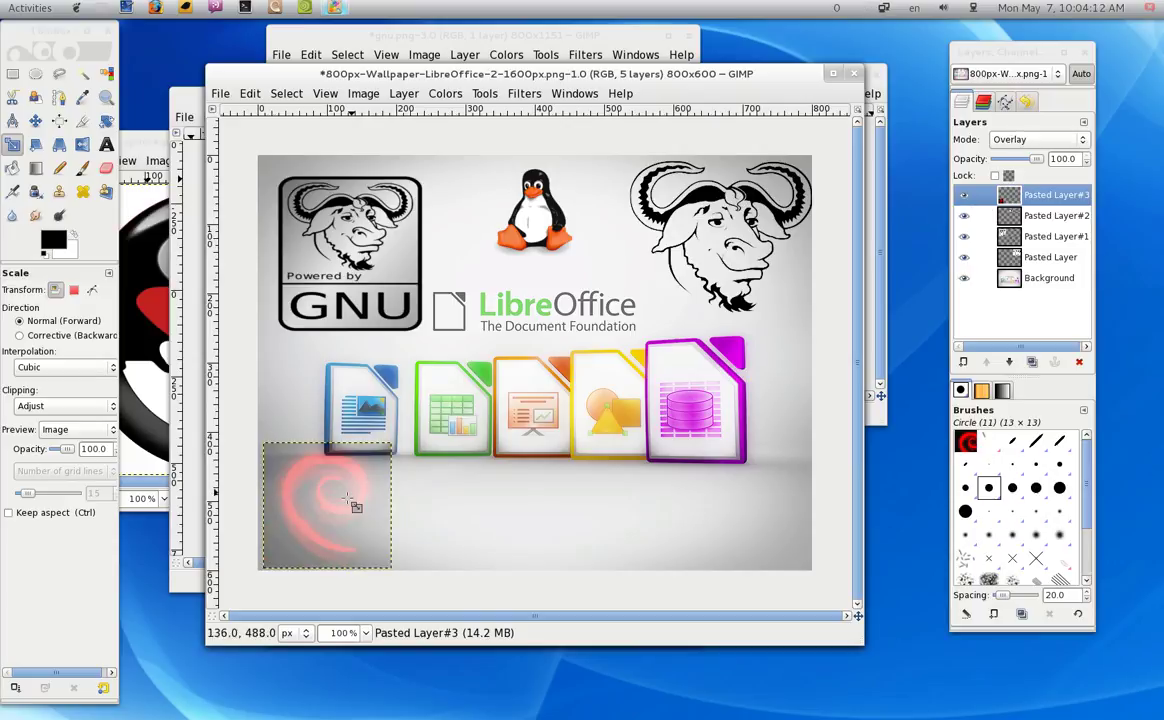
click(35, 120)
mouse_move(326, 523)
mouse_down()
mouse_move(458, 535)
mouse_move(474, 414)
mouse_move(747, 527)
mouse_up()
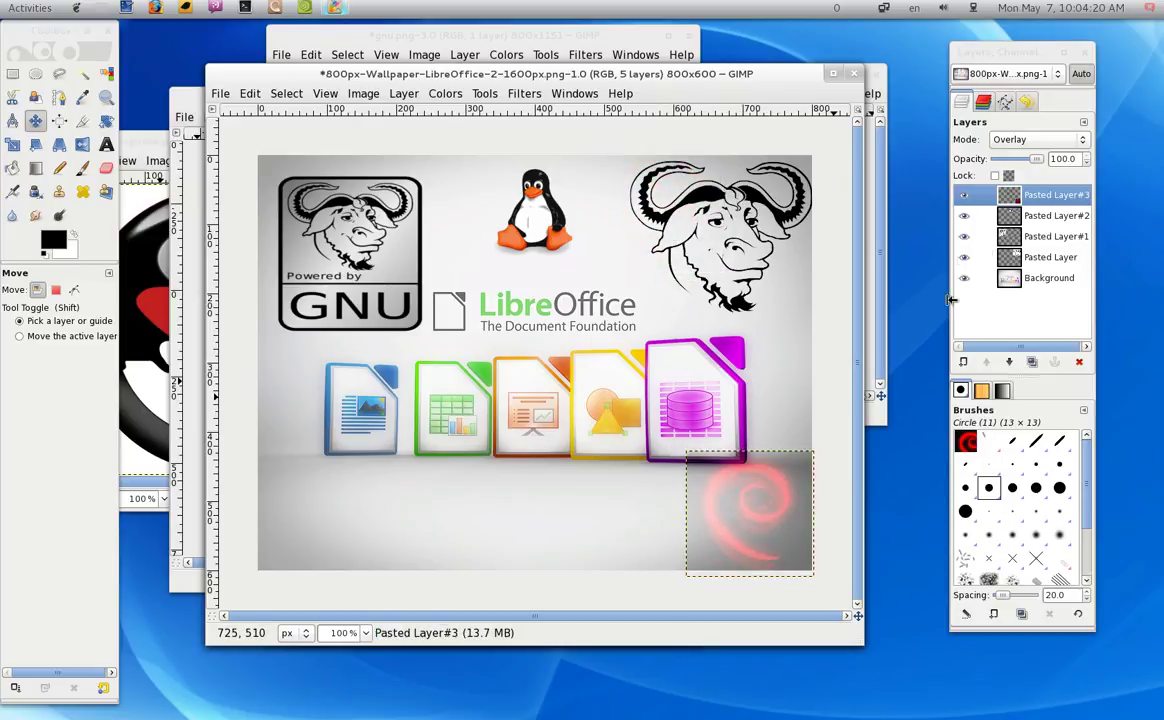
Step: Scroll through the layer blend modes to compare looks on the swirl
scroll(1014, 148, up, 1)
scroll(1014, 148, down, 3)
scroll(1014, 148, down, 3)
scroll(1014, 148, up, 2)
scroll(1014, 148, down, 1)
scroll(1014, 148, up, 1)
scroll(1014, 148, down, 1)
scroll(1014, 148, down, 1)
scroll(1014, 148, down, 2)
scroll(1014, 148, down, 1)
scroll(1014, 148, down, 1)
scroll(1014, 148, up, 1)
scroll(1014, 148, up, 1)
Step: Move the swirl back to the lower left, duplicate it twice, then undo the duplicates
mouse_move(771, 523)
mouse_down()
mouse_move(720, 233)
mouse_move(335, 524)
mouse_up()
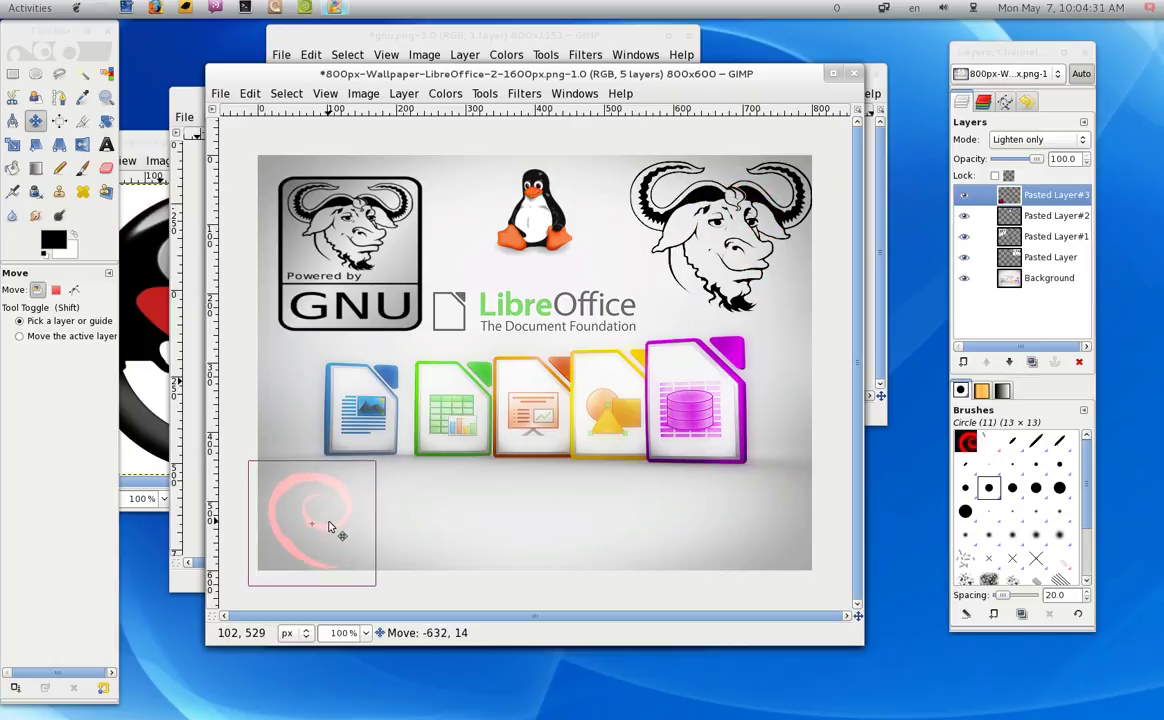
drag(335, 524, 325, 530)
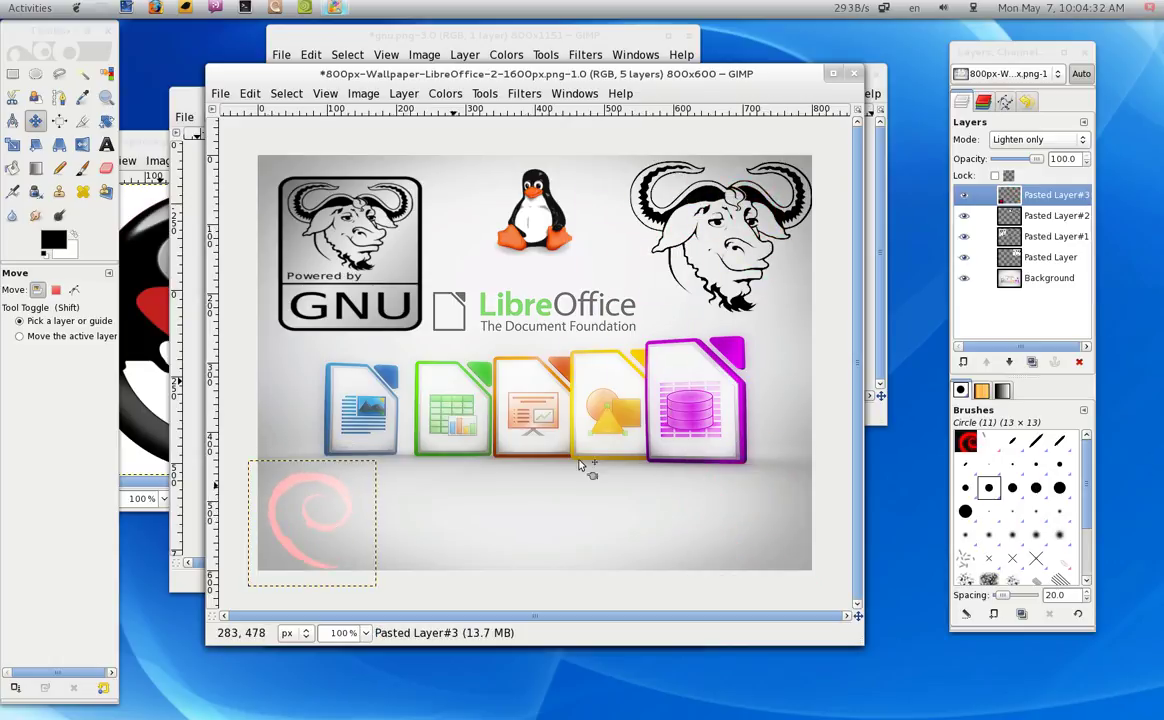
click(1032, 362)
click(1032, 362)
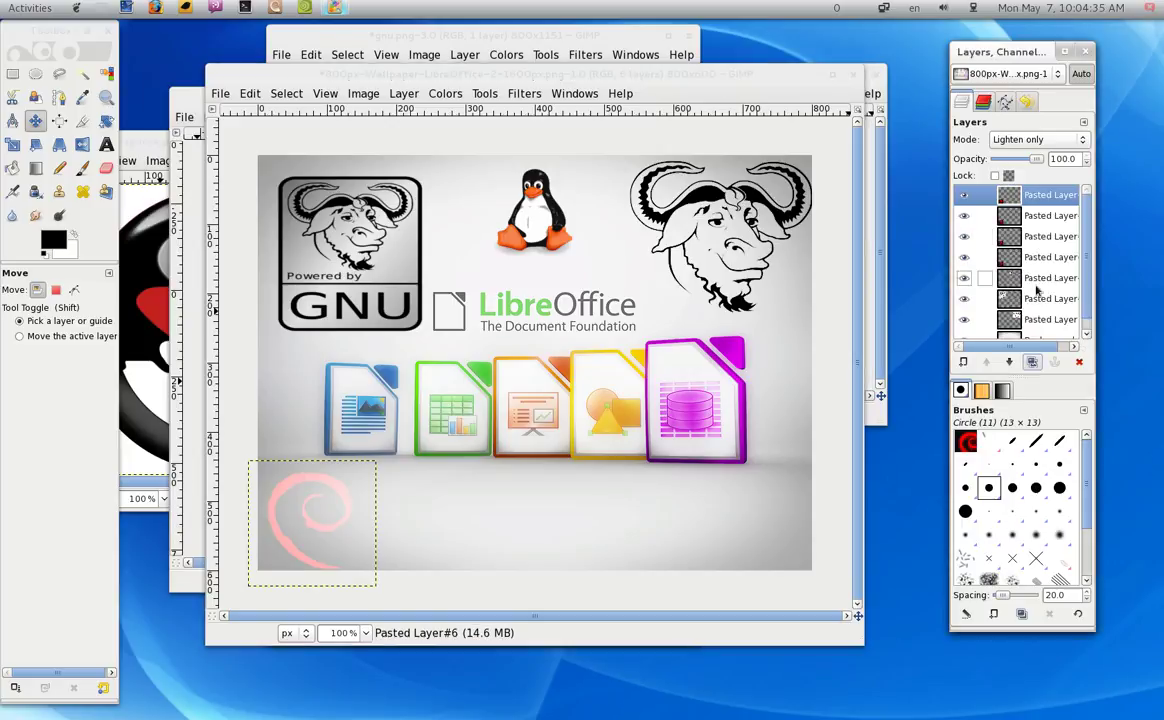
key(ctrl+z)
key(ctrl+z)
key(ctrl+z)
Step: Return the swirl layer to Normal mode and nudge it up and right
scroll(1013, 147, down, 2)
scroll(1014, 147, down, 1)
scroll(1015, 147, down, 1)
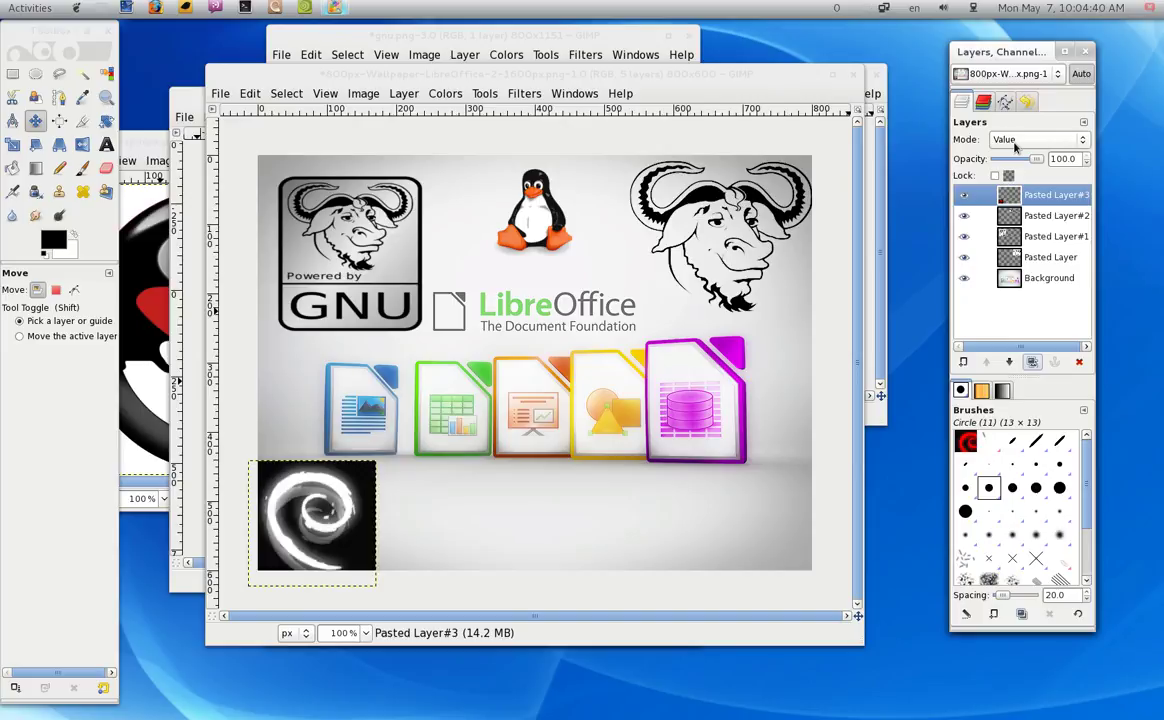
scroll(1015, 147, up, 2)
scroll(1015, 147, up, 5)
scroll(1015, 147, up, 6)
scroll(1015, 147, up, 7)
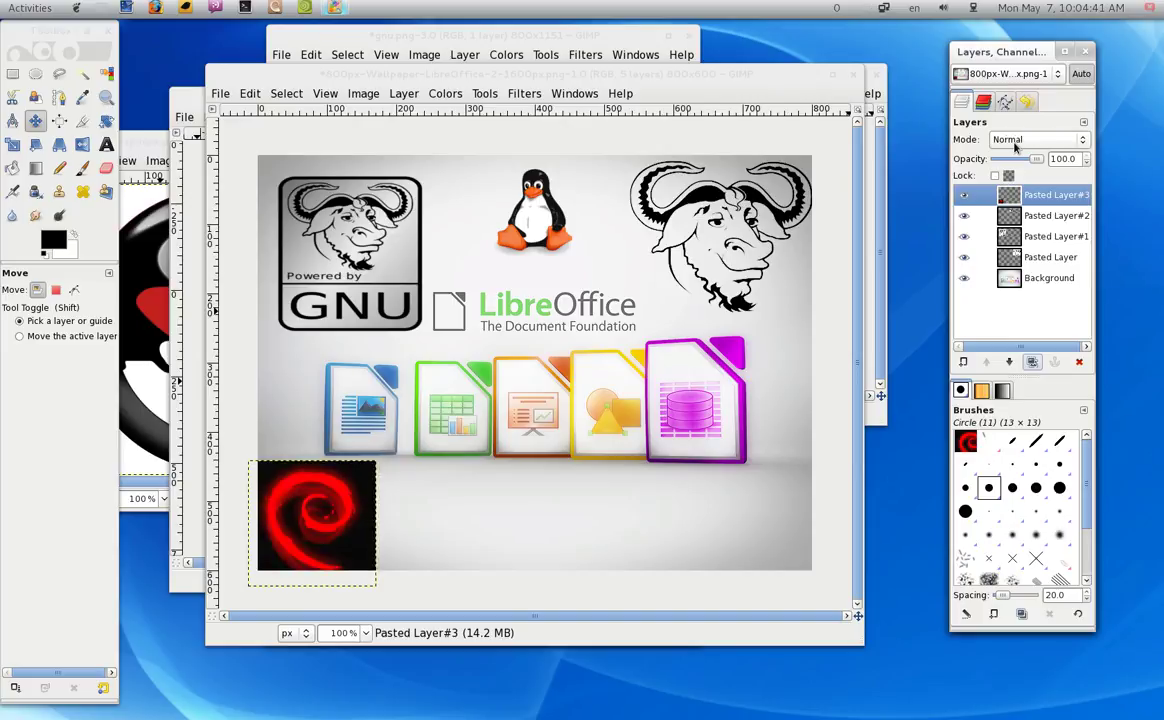
drag(372, 519, 403, 478)
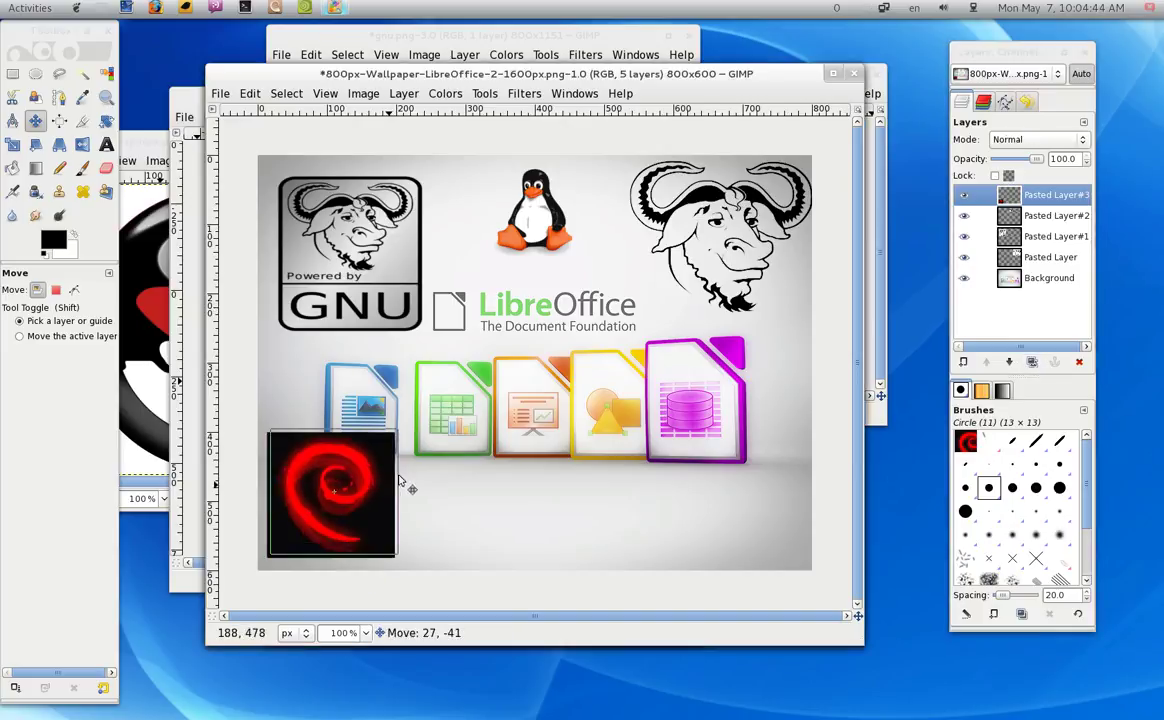
Step: Select the swirl's black background by colour and cut it away
click(107, 74)
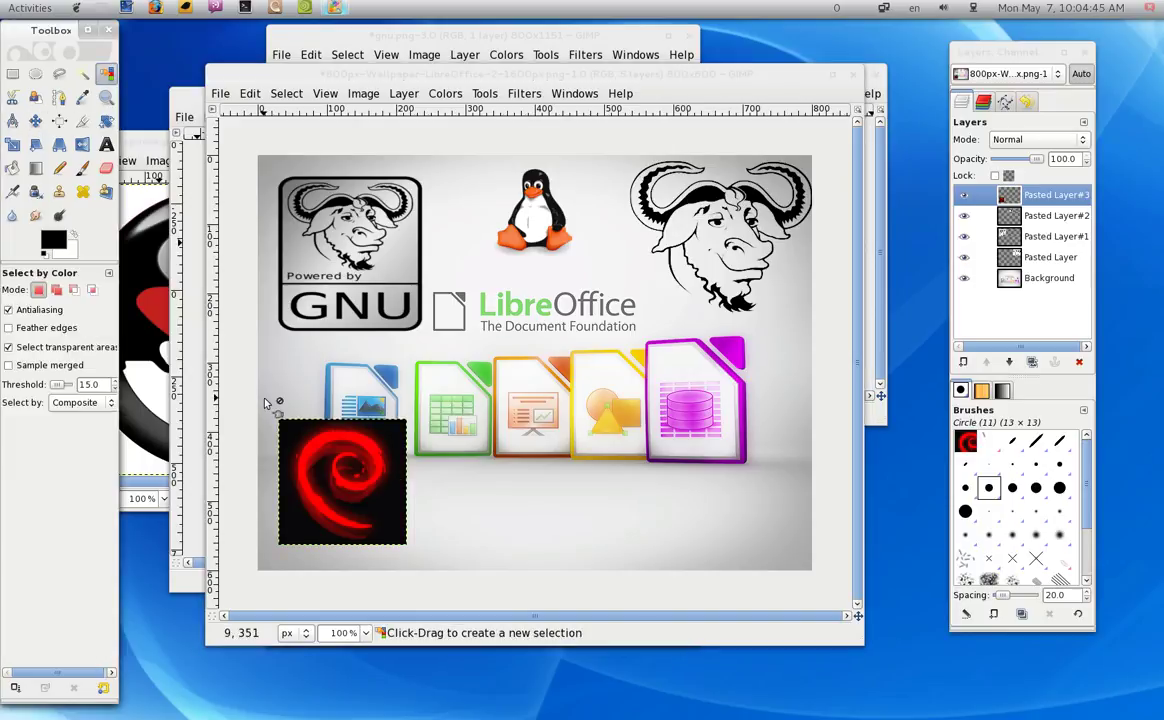
click(320, 505)
key(ctrl+x)
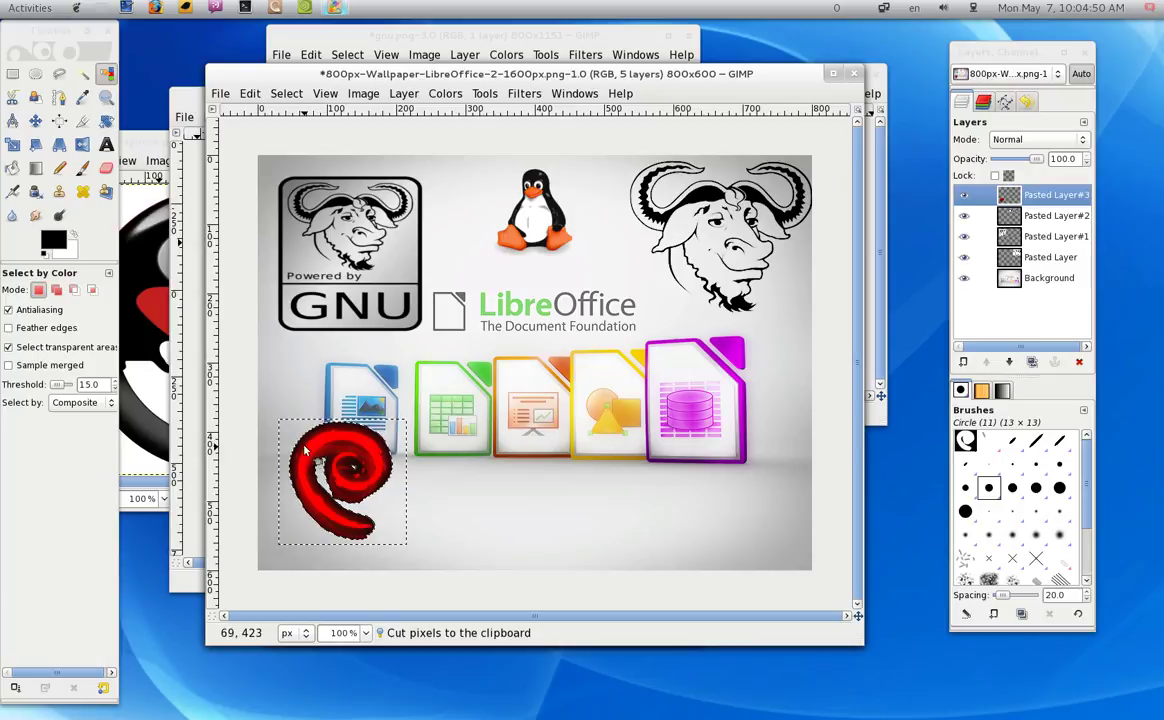
key(shift)
key(ctrl)
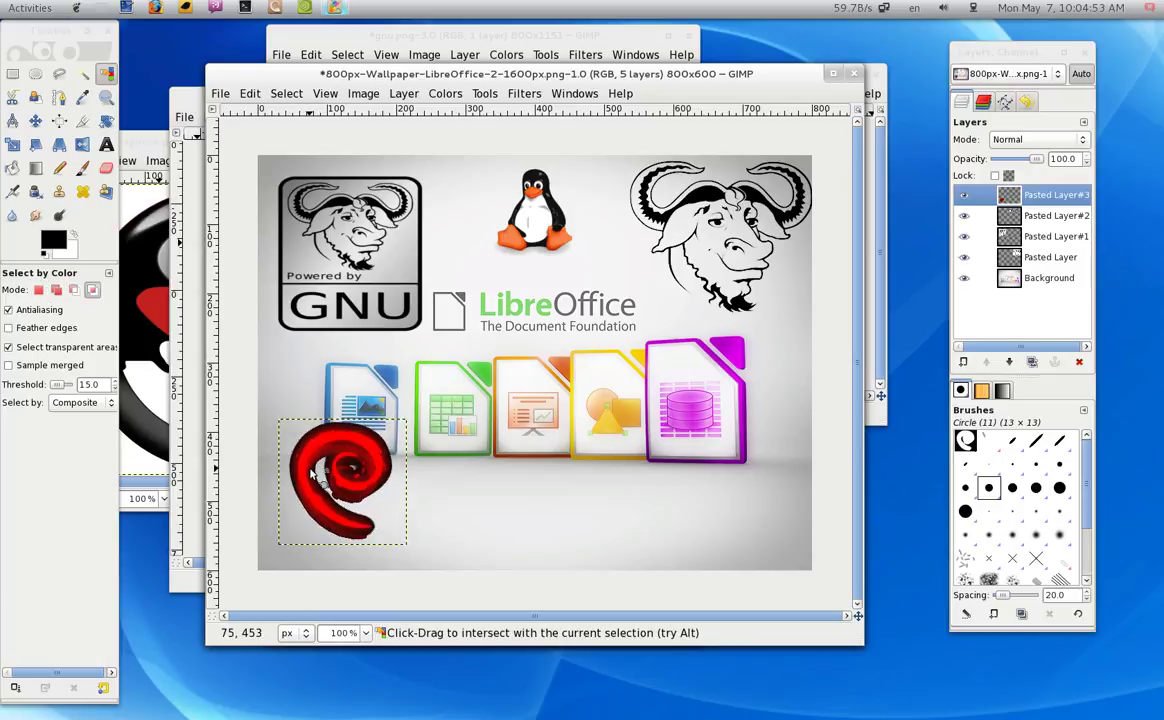
Step: Cycle through the blend modes on the swirl layer
scroll(1035, 139, down, 4)
scroll(1035, 139, down, 1)
scroll(1035, 139, down, 1)
scroll(1035, 139, down, 2)
scroll(1035, 139, down, 1)
scroll(1035, 139, down, 2)
scroll(1035, 139, down, 2)
scroll(1035, 139, down, 1)
scroll(1035, 139, down, 1)
scroll(1035, 139, down, 1)
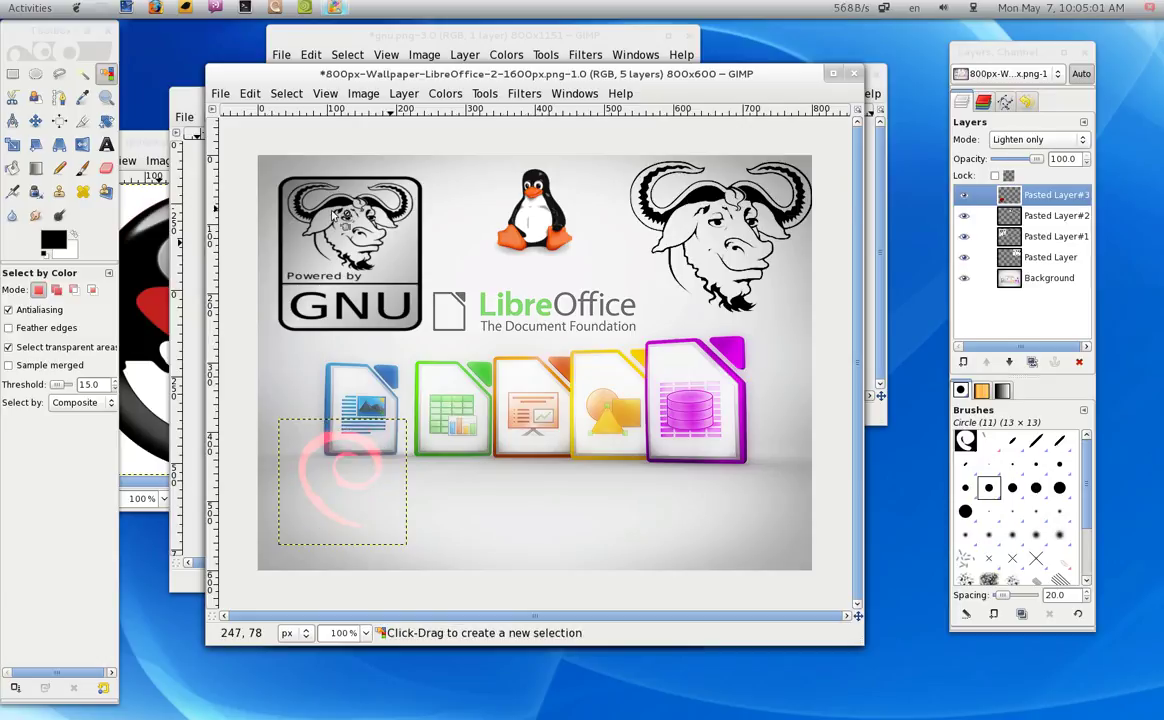
Step: Shift the swirl right and step its blend mode from Lighten only back to Normal
click(35, 121)
drag(363, 447, 466, 459)
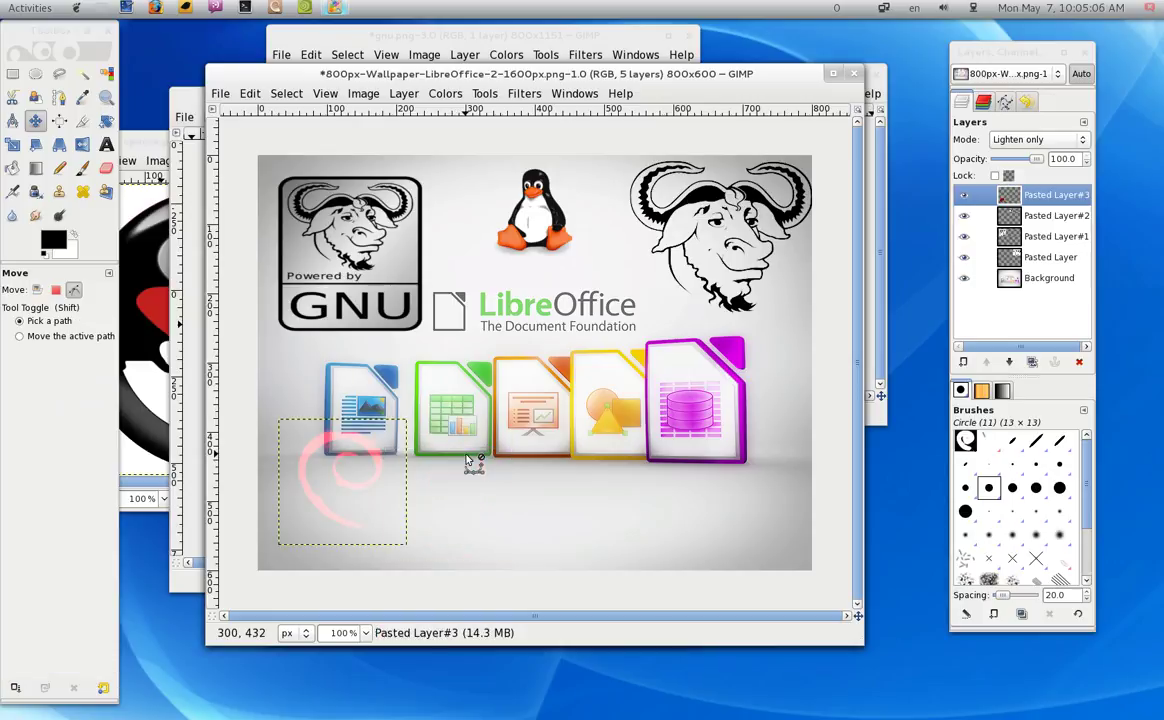
key(Up)
key(Up)
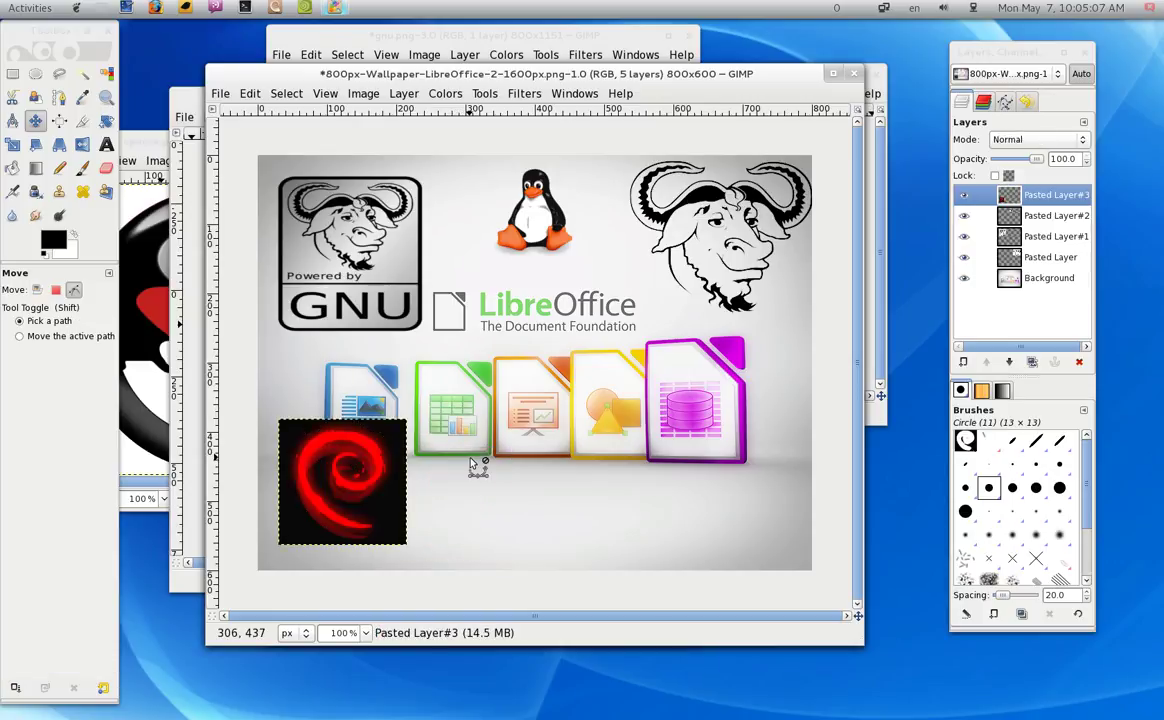
key(Up)
key(Up)
Step: Set the swirl layer's mode to Difference, turning it cyan
scroll(1040, 147, down, 2)
scroll(1040, 147, down, 1)
scroll(1040, 147, down, 4)
scroll(1040, 147, down, 2)
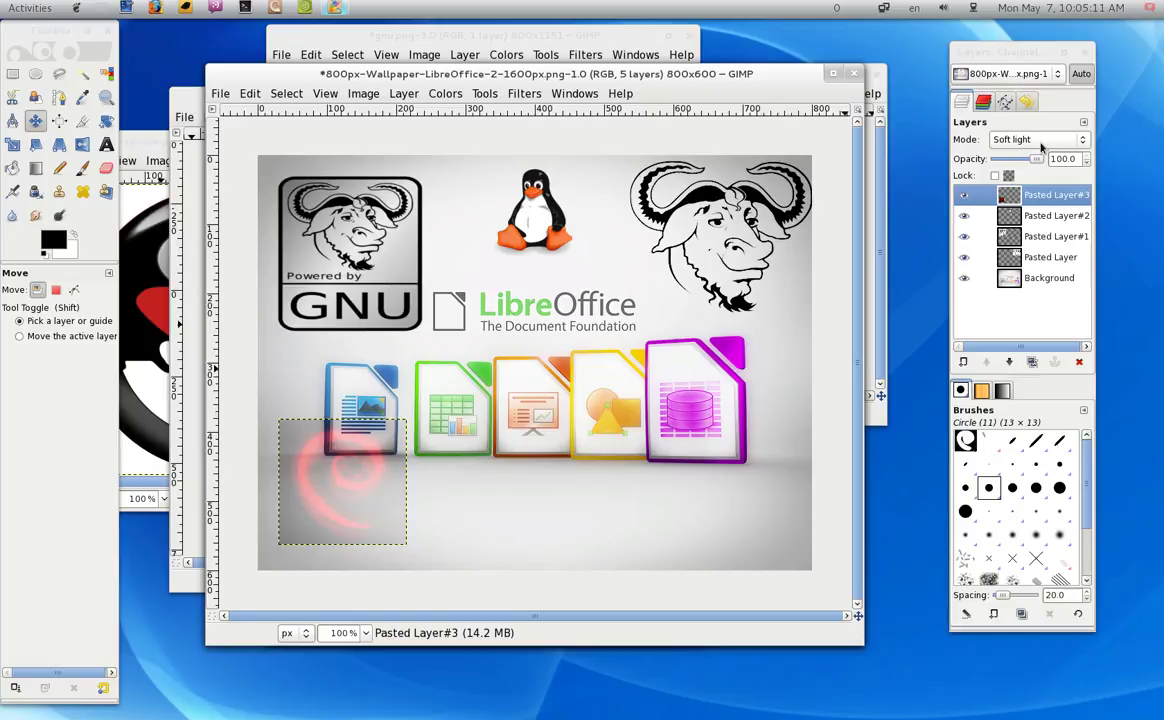
scroll(1040, 147, down, 2)
scroll(1040, 147, down, 1)
scroll(1040, 147, down, 1)
scroll(1040, 147, down, 2)
scroll(1040, 147, down, 1)
scroll(1040, 147, down, 1)
scroll(1040, 147, down, 2)
scroll(1040, 147, up, 1)
scroll(1040, 147, up, 2)
scroll(1040, 147, up, 1)
scroll(1040, 147, up, 2)
scroll(1040, 147, up, 1)
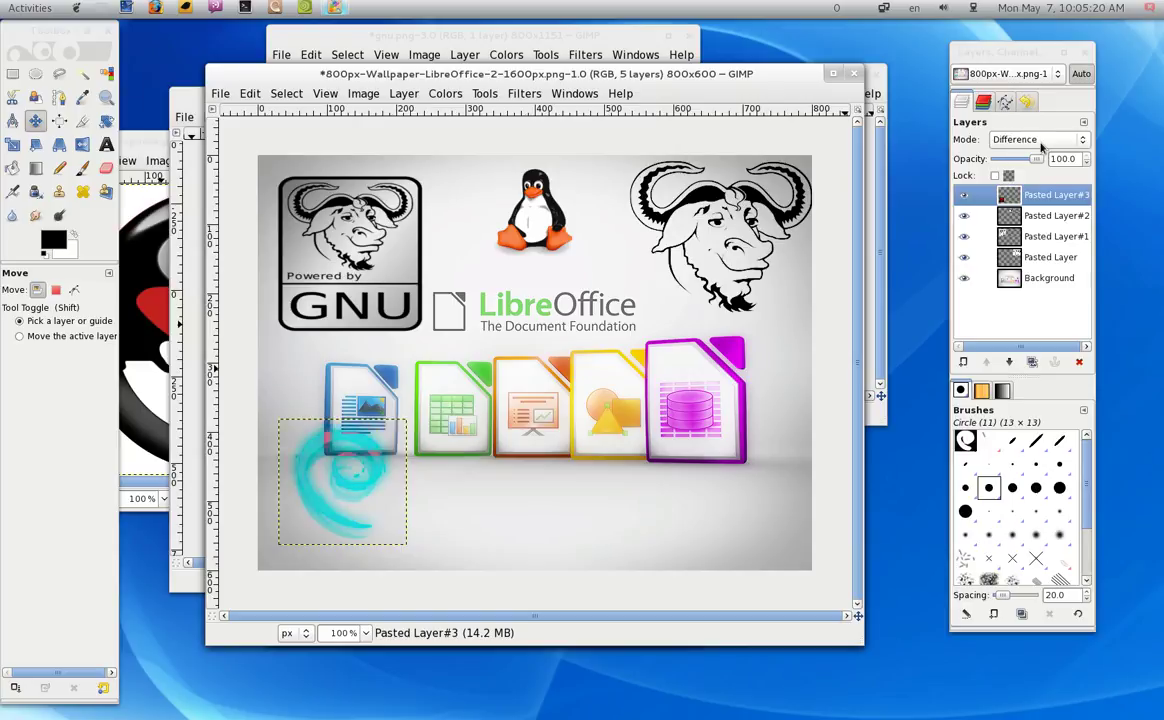
scroll(1040, 147, up, 1)
Step: Place the cyan swirl under the LibreOffice icons, scaled to 146×146 and nudged left
mouse_move(359, 491)
mouse_down()
mouse_move(610, 312)
mouse_move(608, 531)
mouse_up()
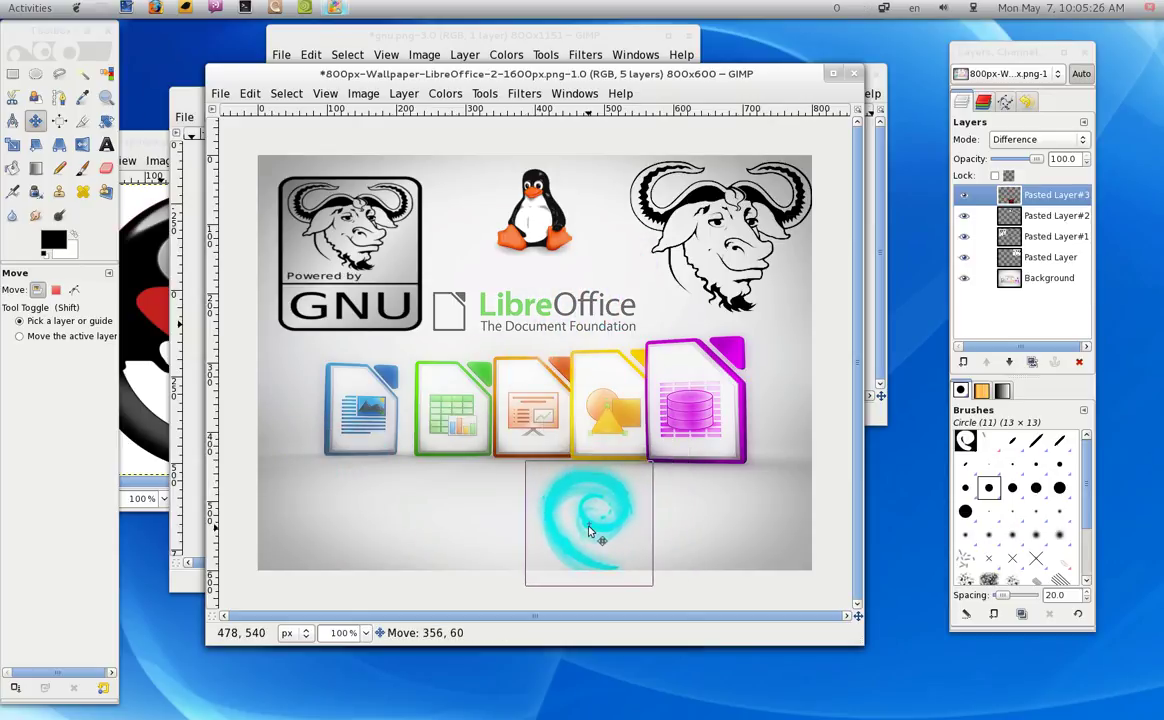
drag(608, 531, 559, 520)
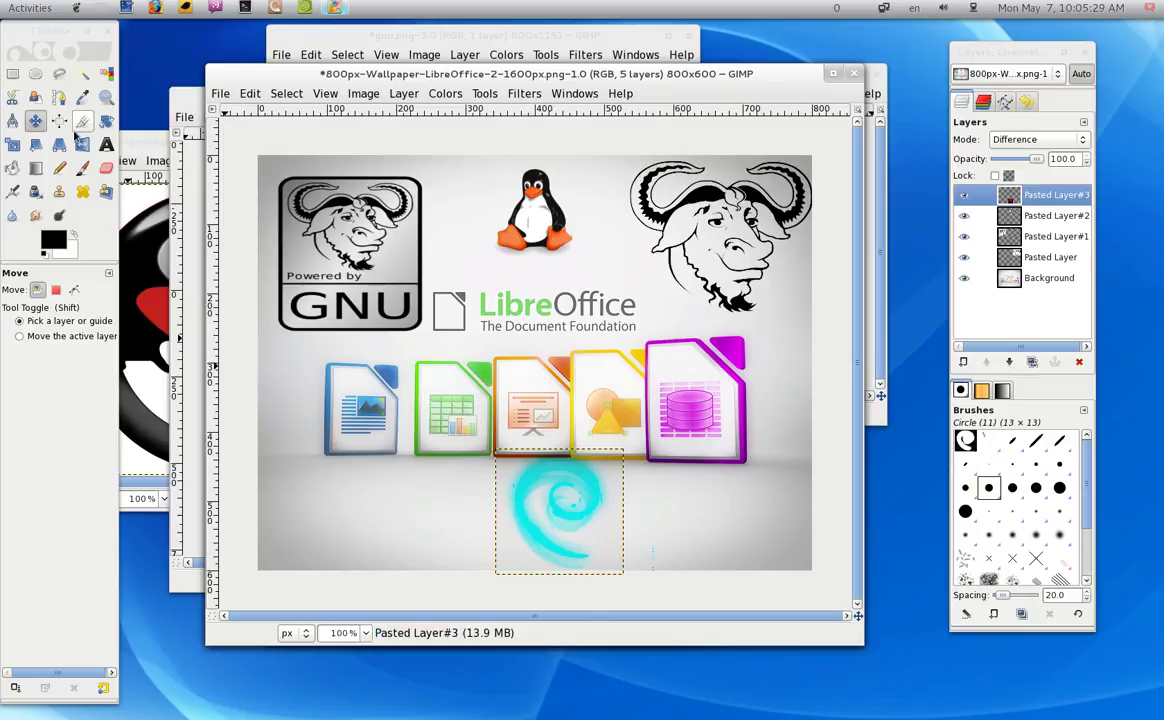
click(13, 145)
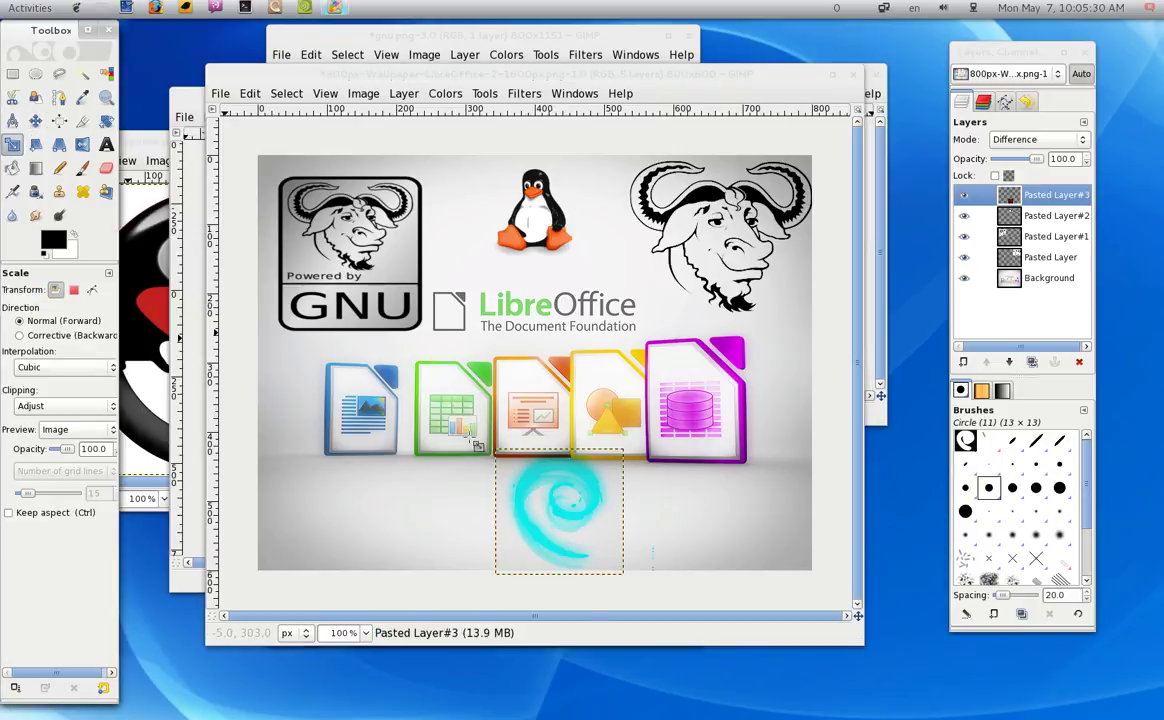
click(563, 470)
drag(610, 466, 592, 479)
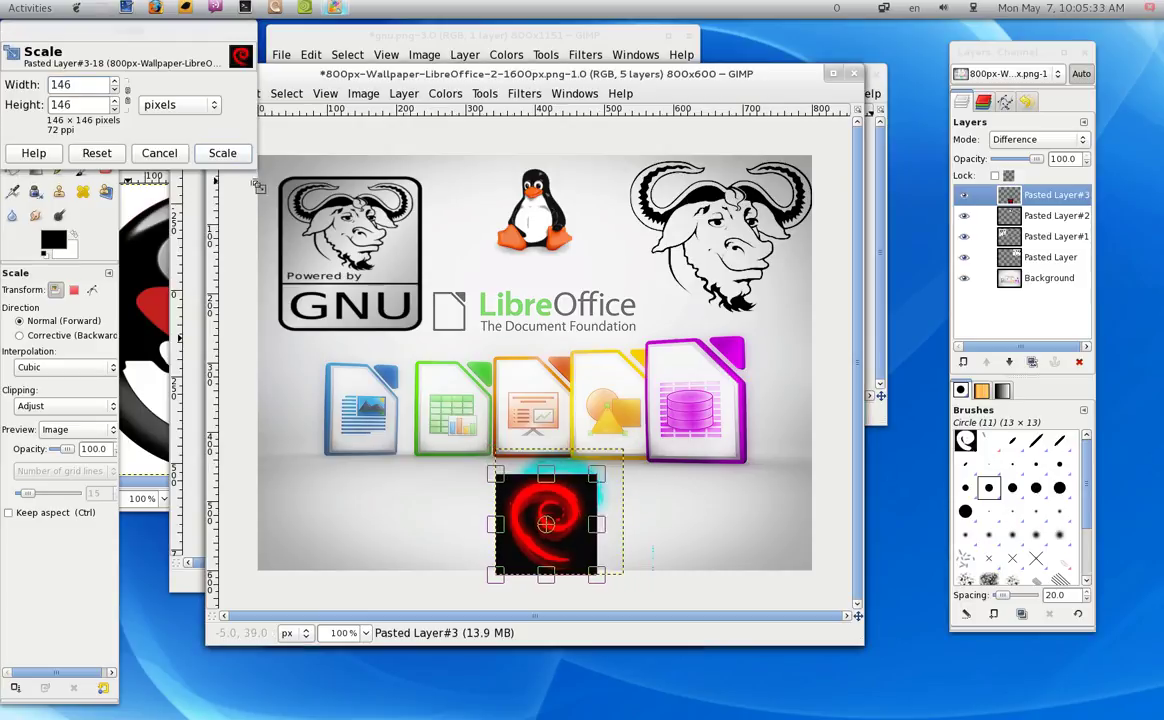
click(222, 153)
click(35, 120)
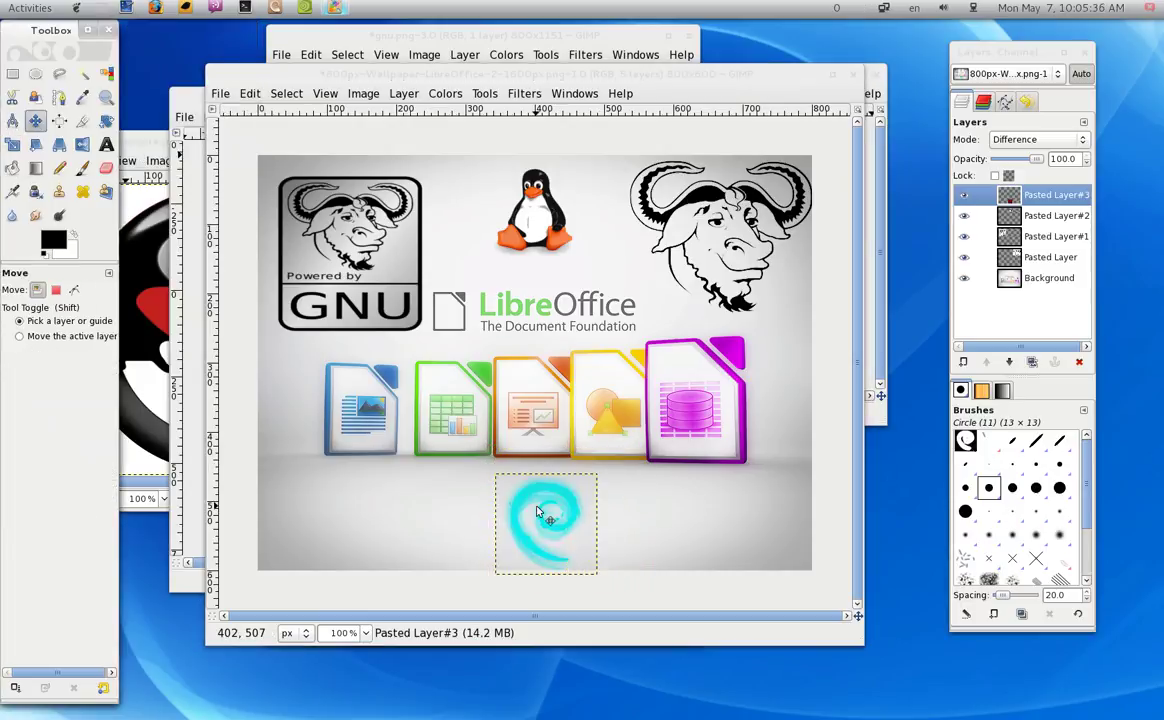
mouse_move(516, 505)
mouse_down()
mouse_move(458, 502)
mouse_move(407, 517)
mouse_up()
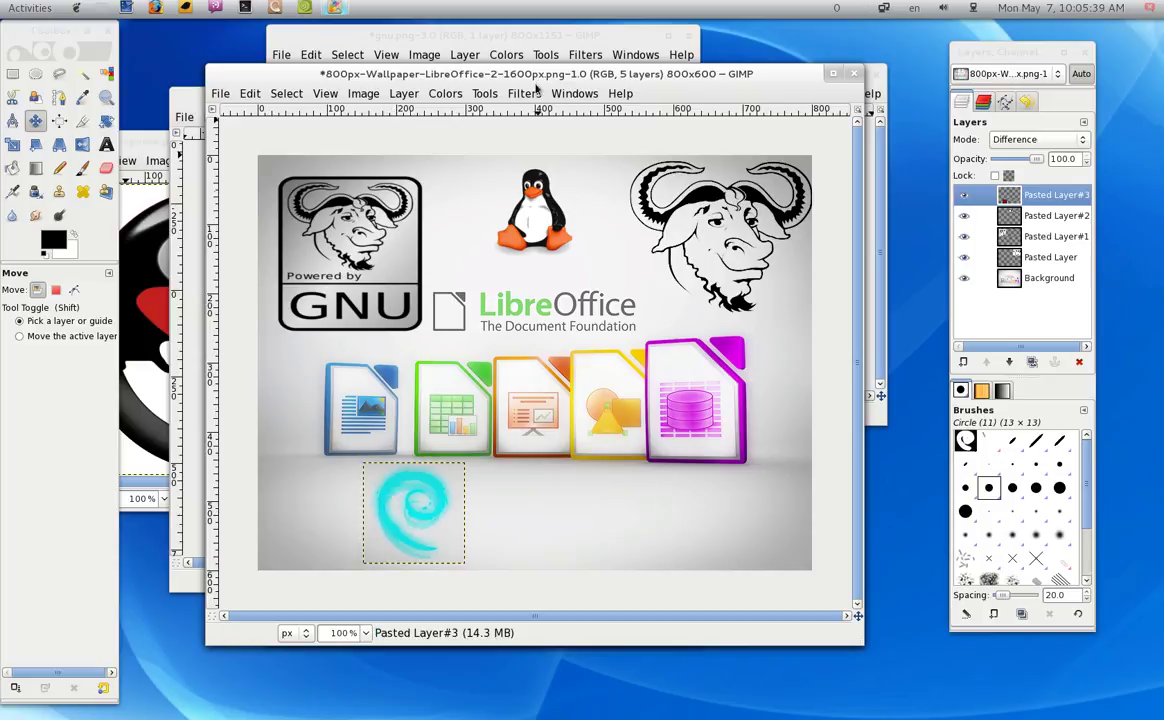
Step: Shift the swirl's hue from cyan to red with Hue-Saturation
click(452, 93)
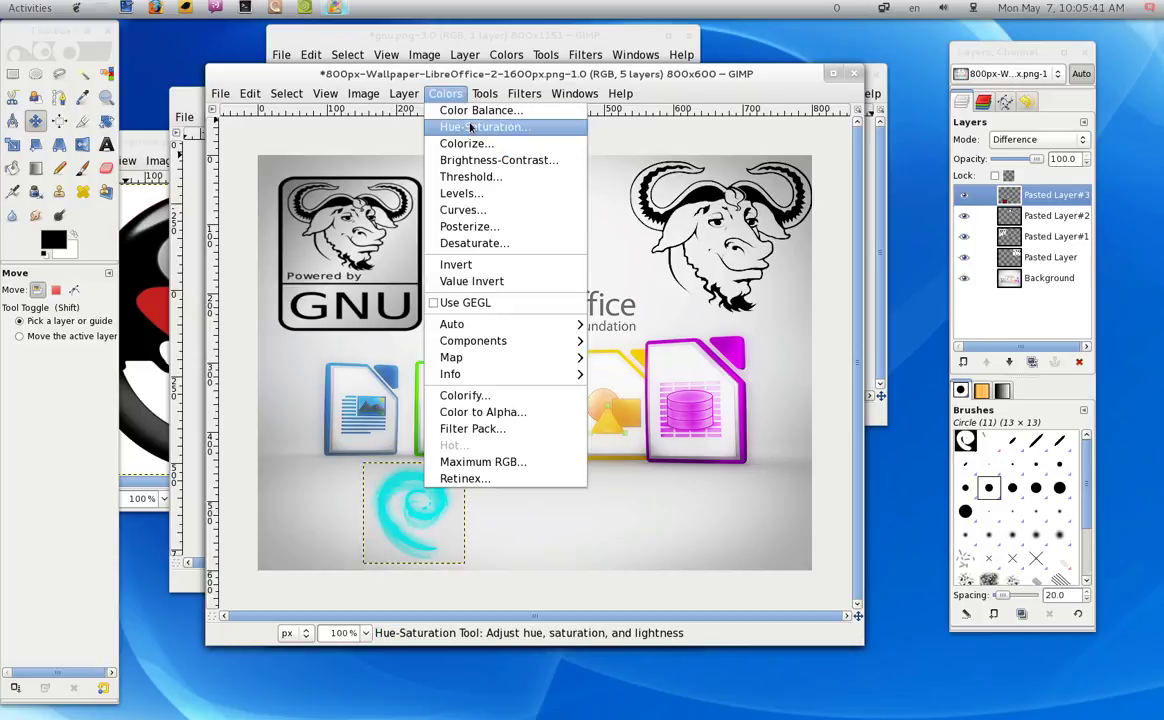
click(482, 127)
mouse_move(173, 304)
mouse_down()
mouse_move(213, 300)
mouse_move(92, 317)
mouse_up()
click(255, 406)
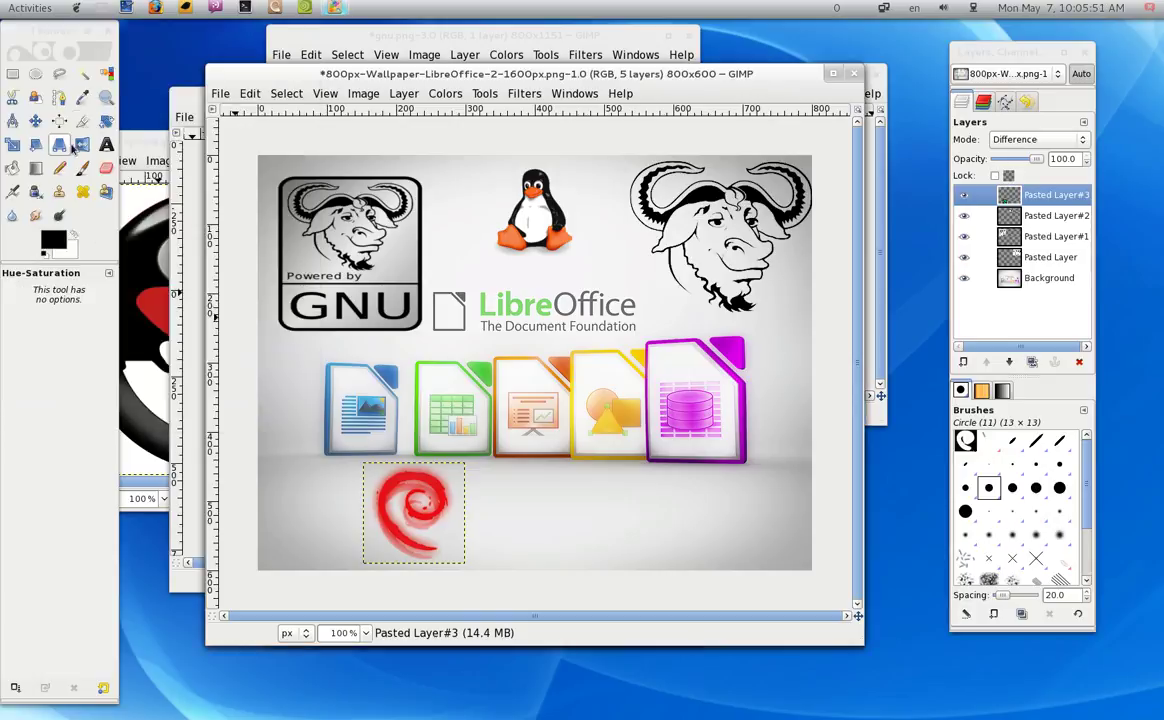
Step: Move the red swirl into the lower-left corner and bring redhat-sphere.jpg forward
click(35, 120)
mouse_move(355, 492)
mouse_down()
mouse_move(277, 499)
mouse_move(753, 514)
mouse_move(285, 504)
mouse_up()
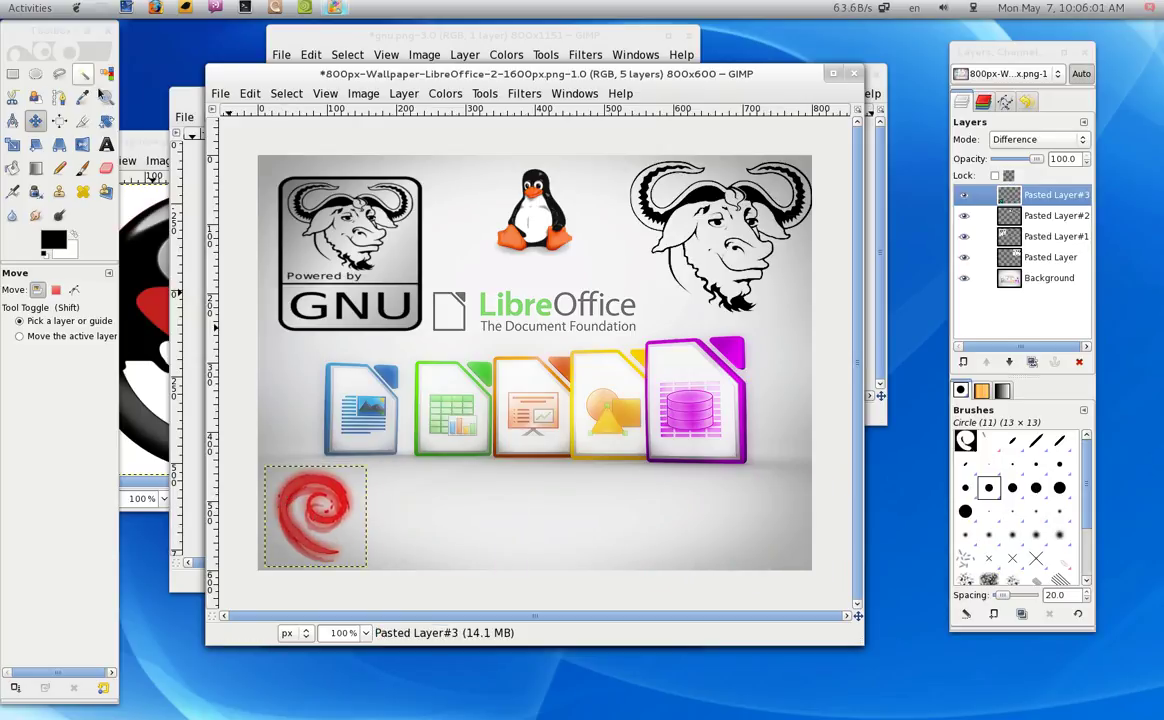
click(148, 138)
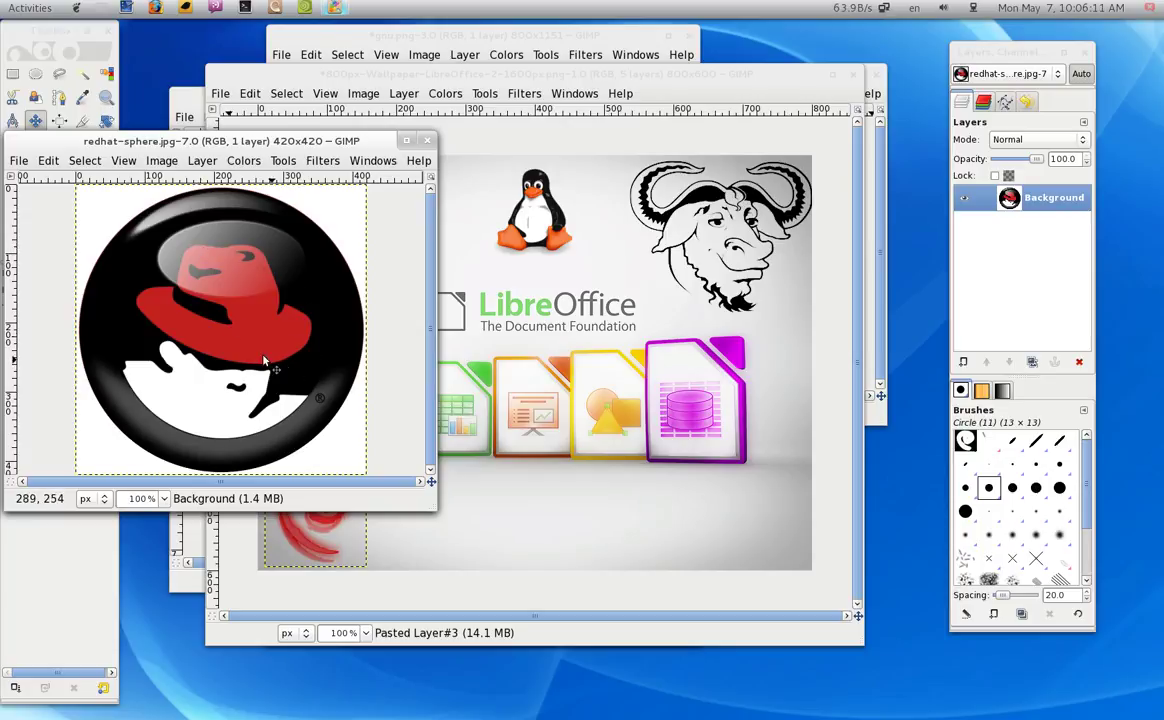
Step: Enlarge and reposition the redhat-sphere.jpg window in front, zoomed to 200%
drag(170, 145, 396, 152)
click(632, 147)
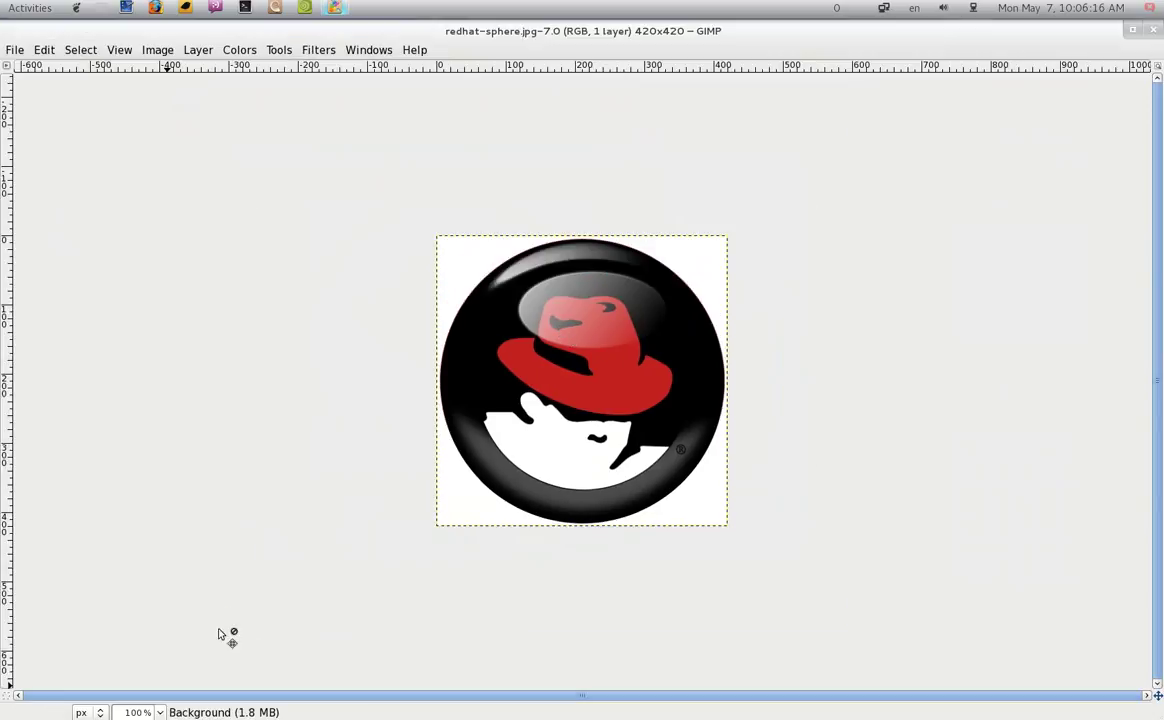
double_click(1030, 30)
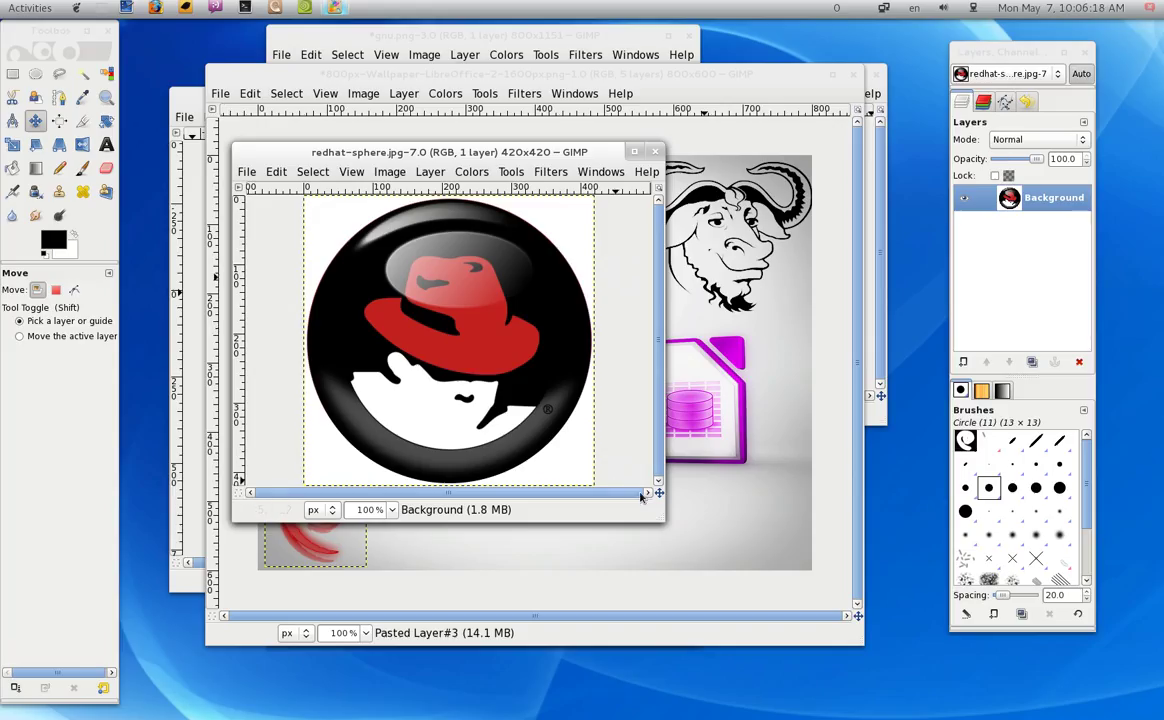
drag(662, 518, 886, 700)
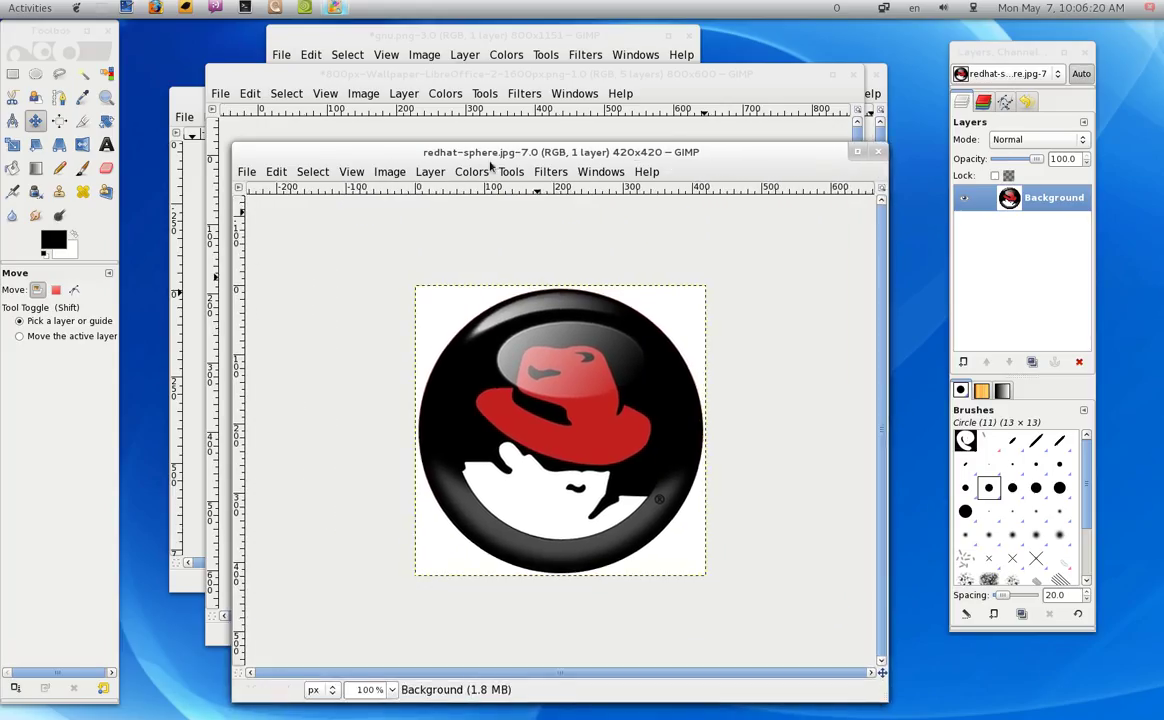
drag(473, 157, 427, 69)
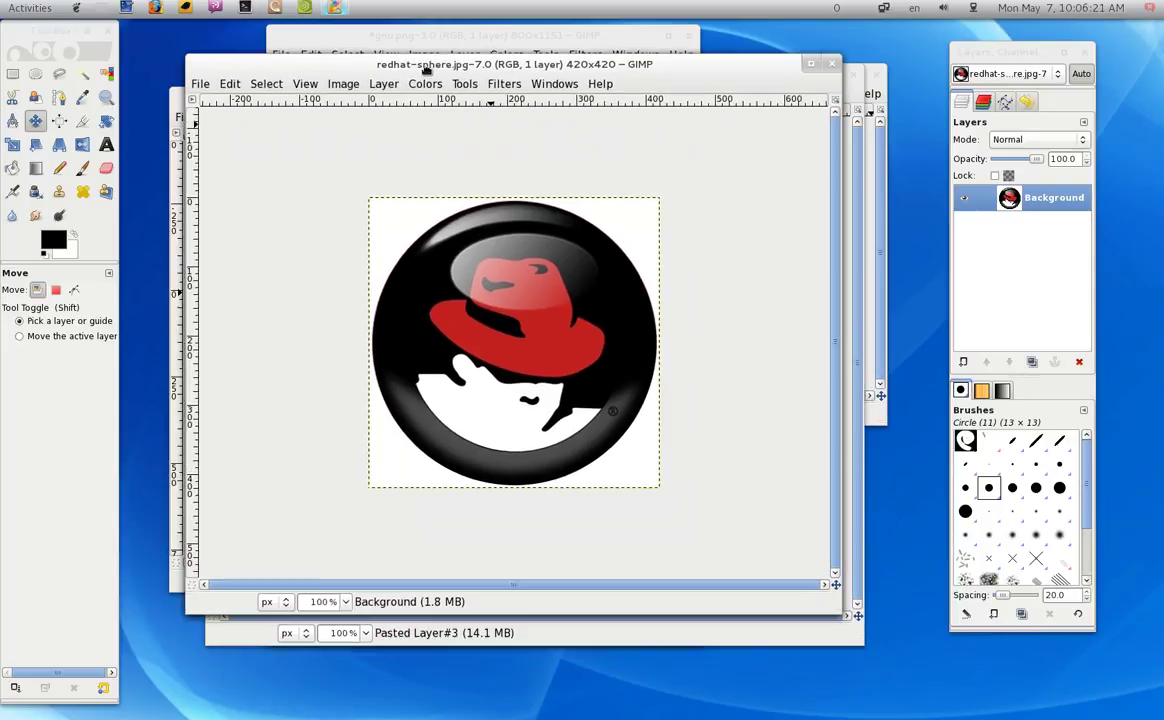
click(344, 601)
click(331, 504)
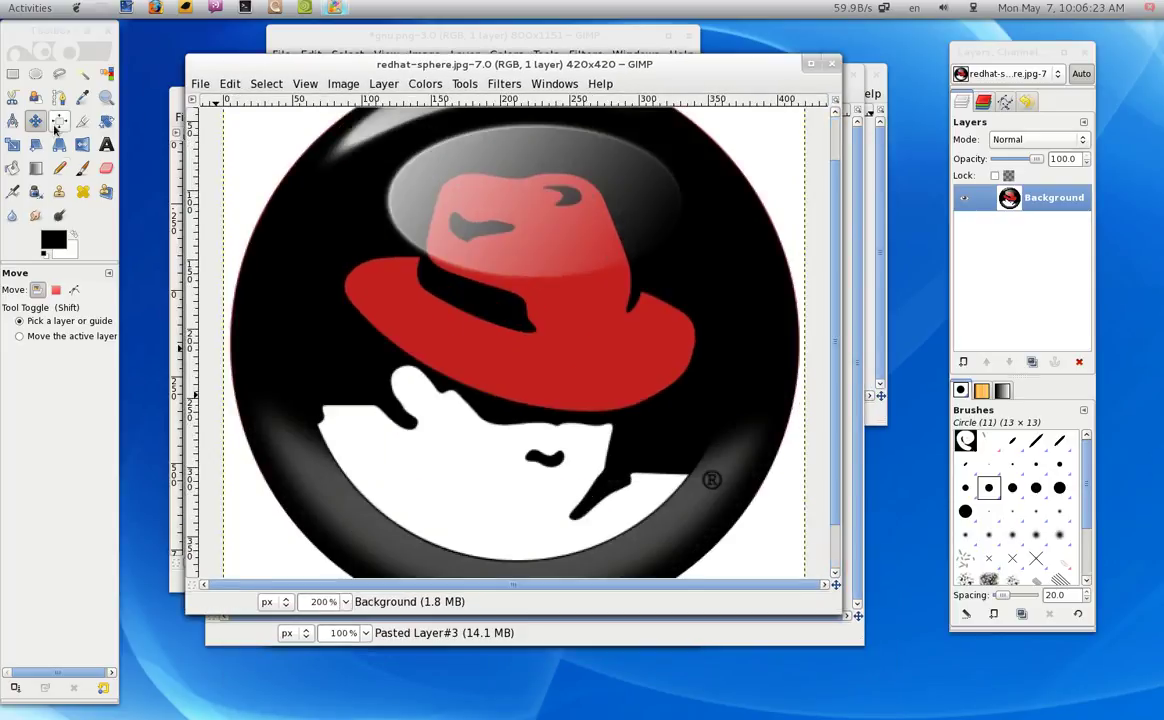
Step: Begin a Free Select outline across the red fedora's crown and down its left brim
click(59, 74)
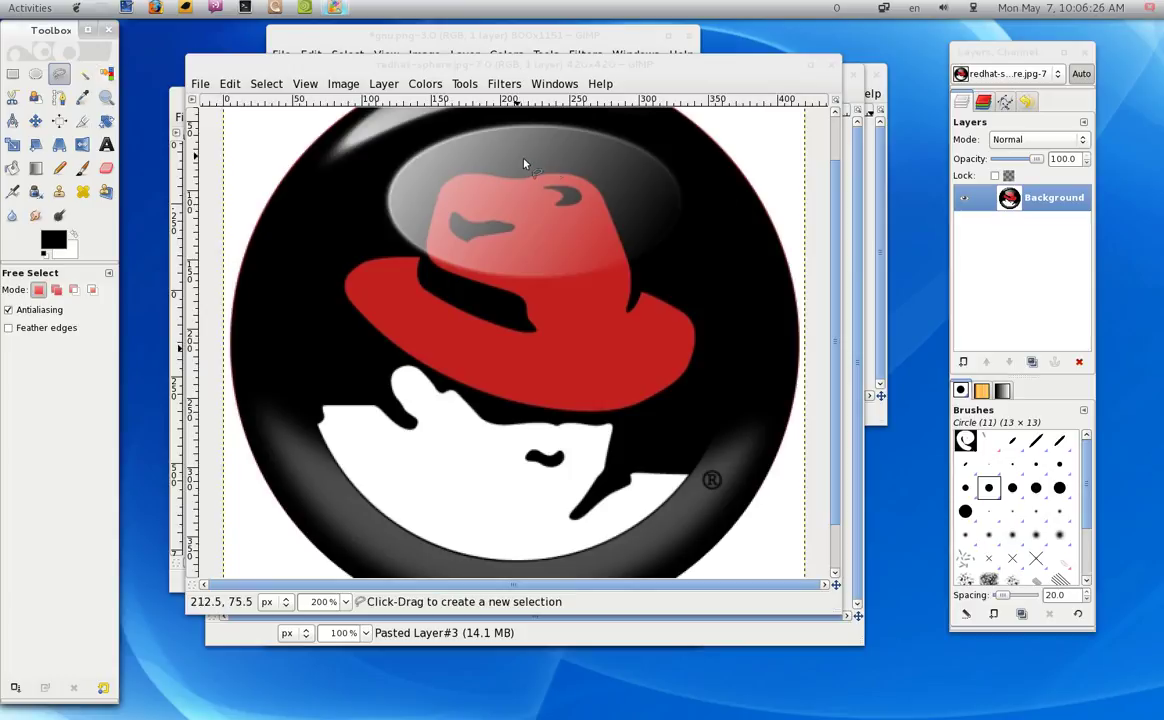
click(544, 177)
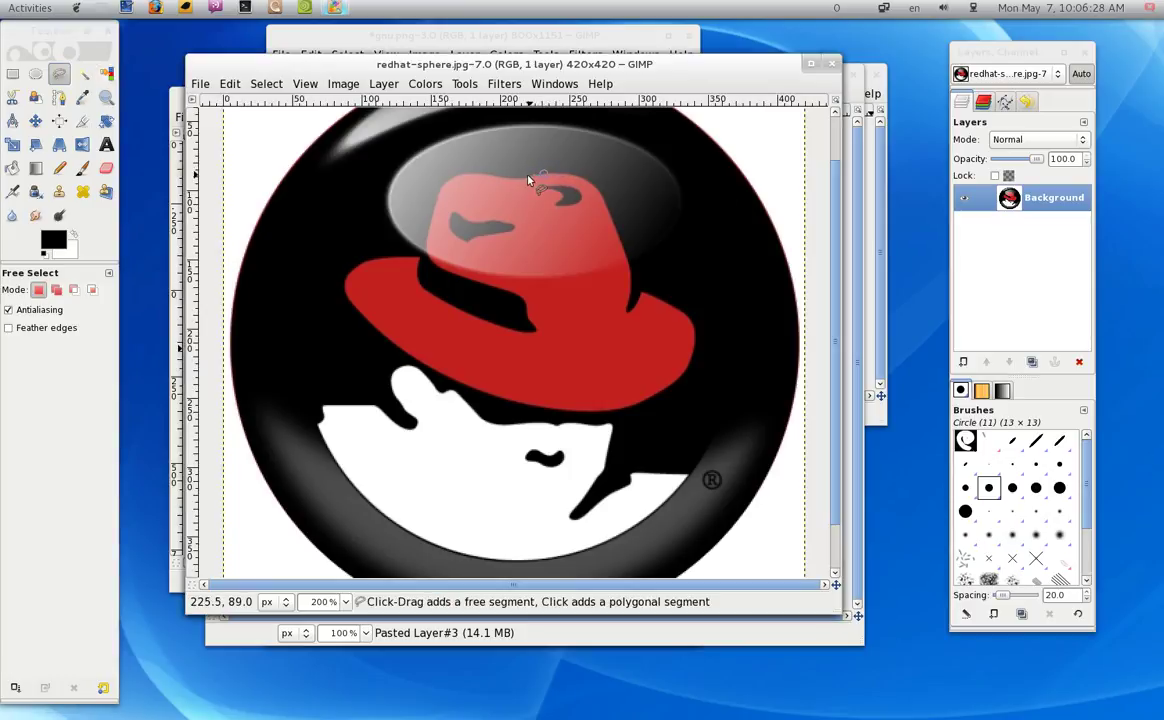
click(523, 181)
click(505, 179)
click(478, 179)
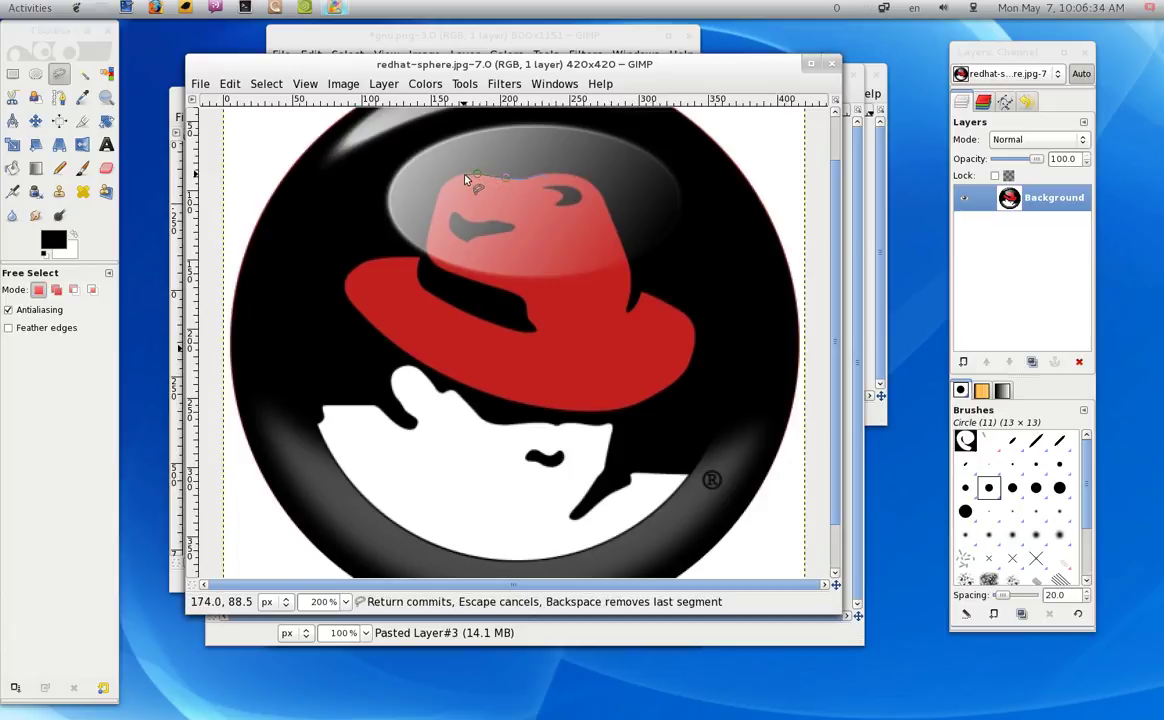
click(456, 178)
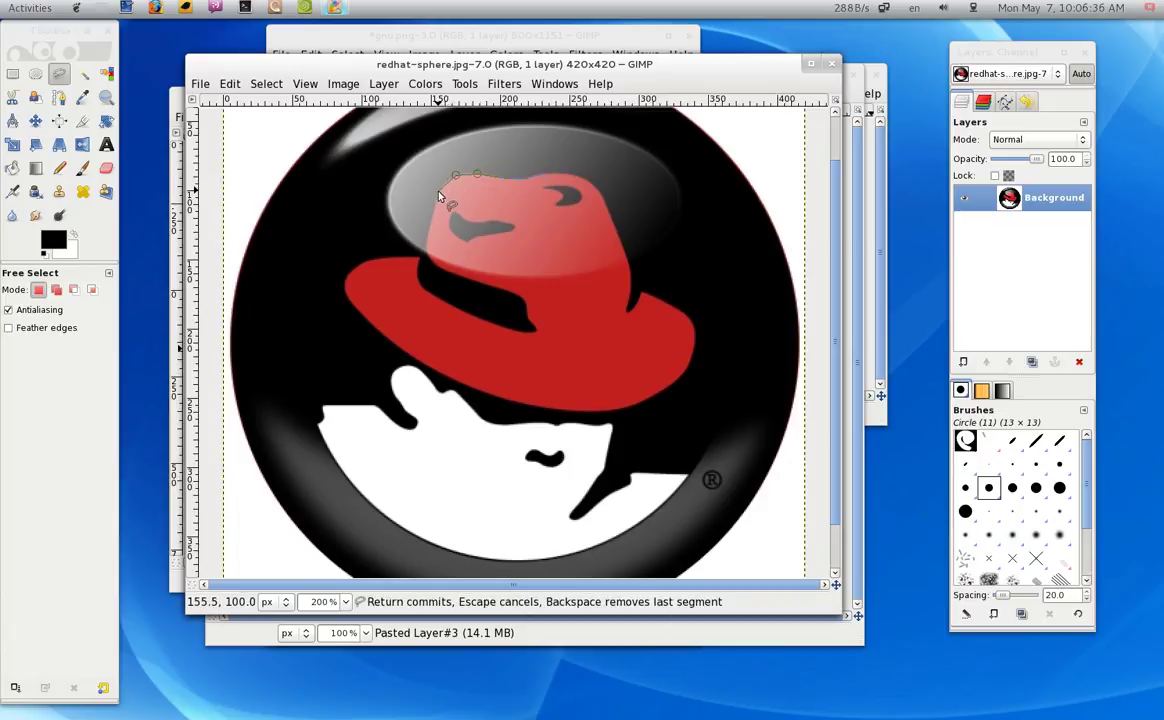
click(440, 189)
click(425, 248)
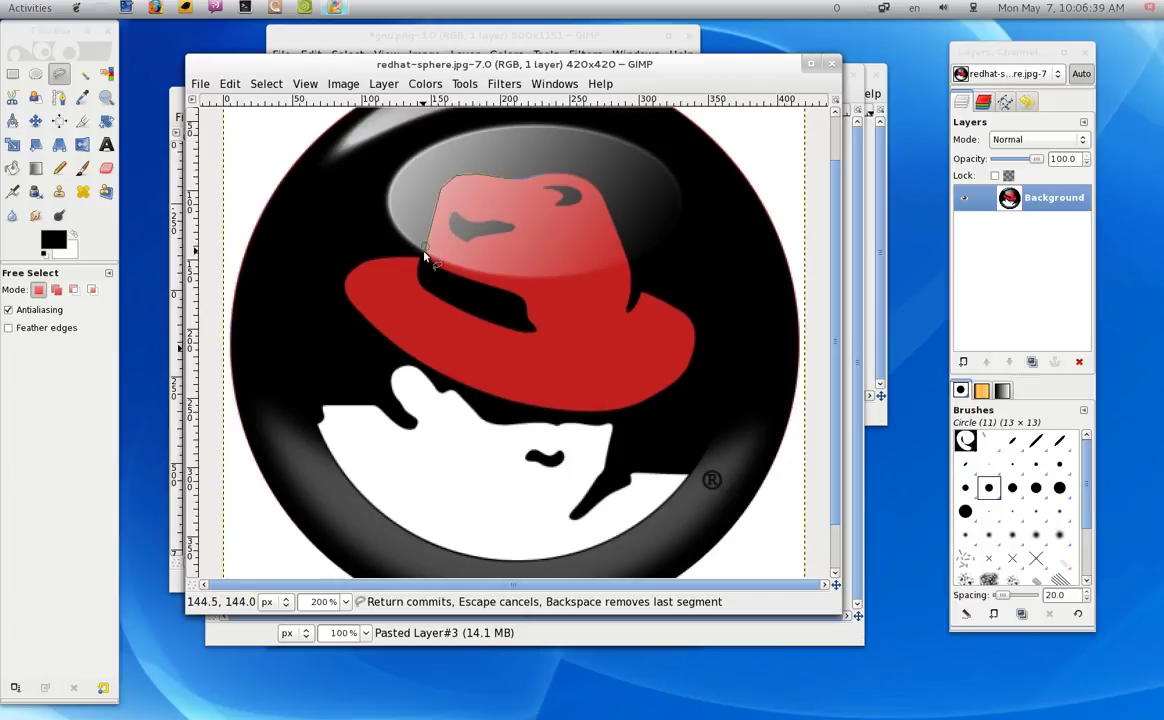
click(366, 262)
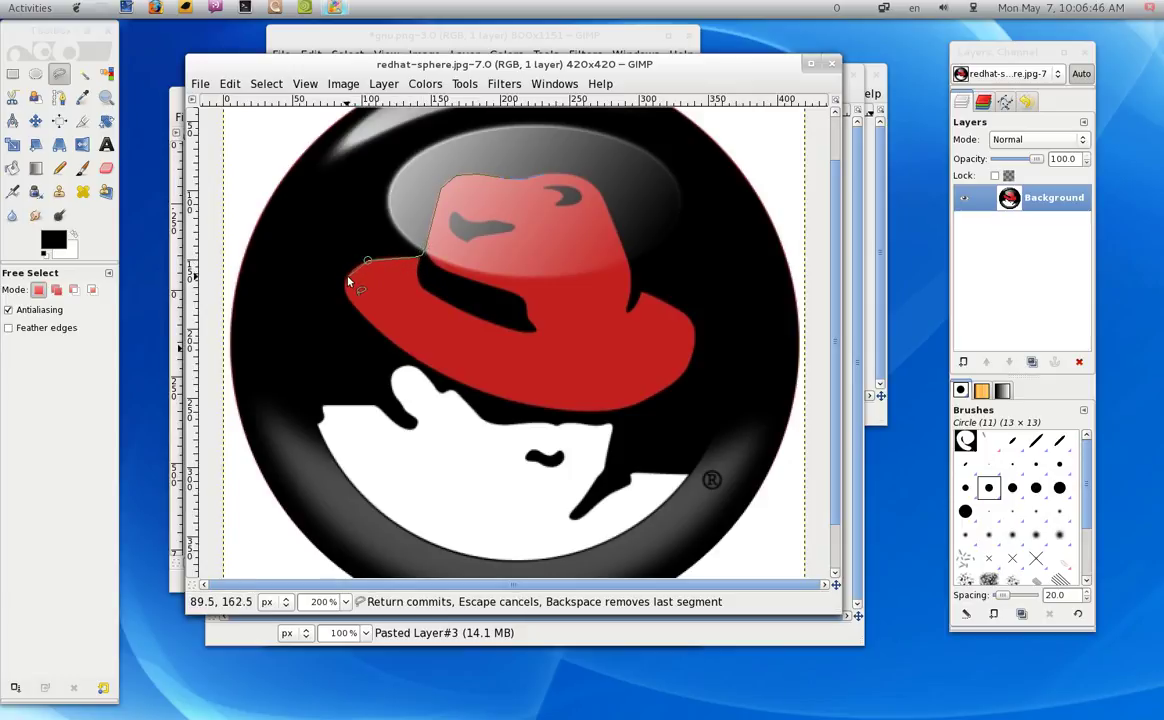
click(350, 271)
click(357, 311)
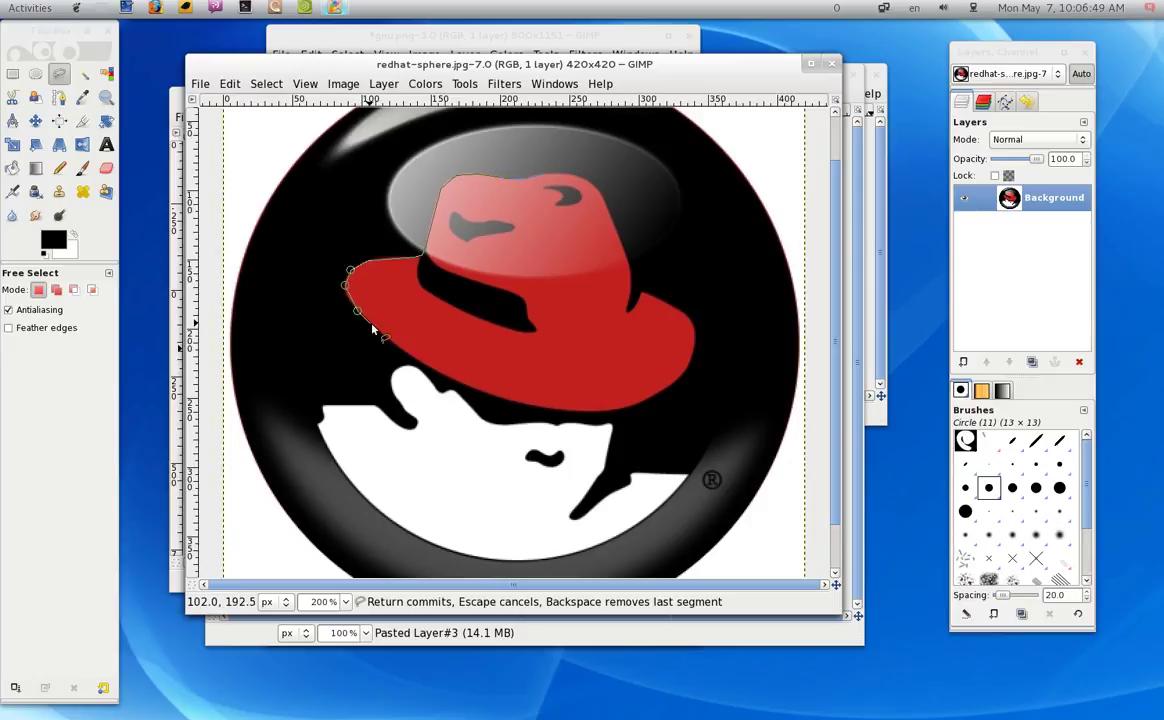
click(401, 348)
click(410, 356)
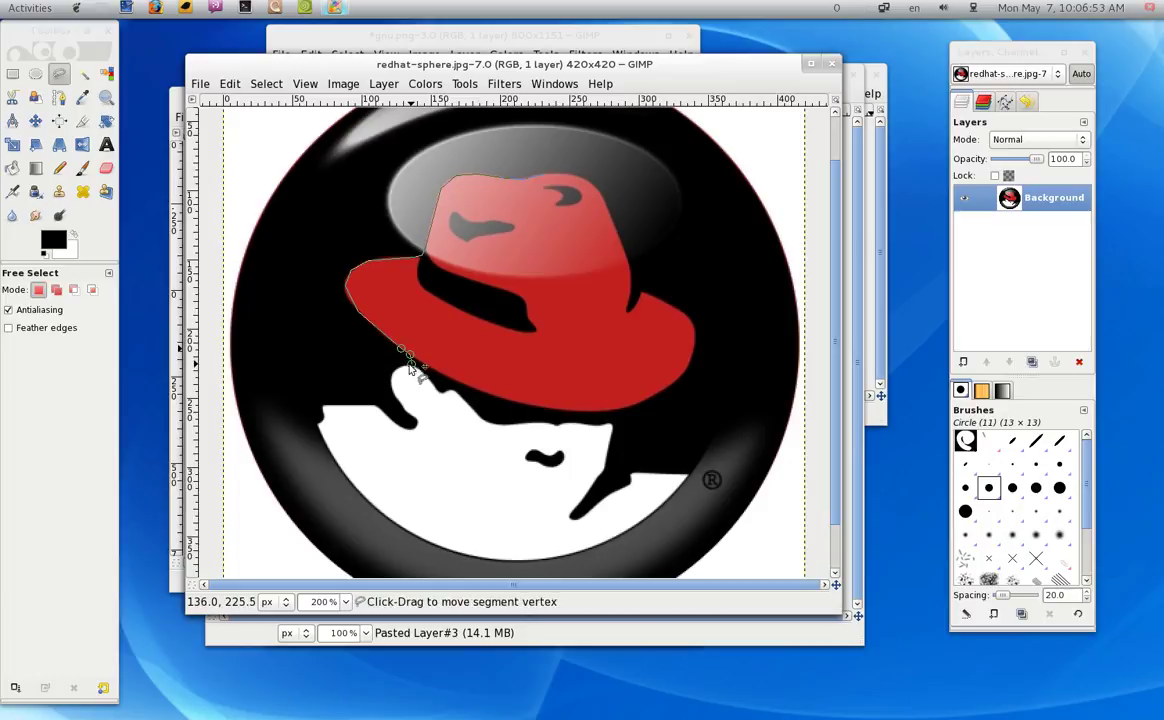
Step: Continue the outline down the white figure's left side and along its bottom edge
click(395, 371)
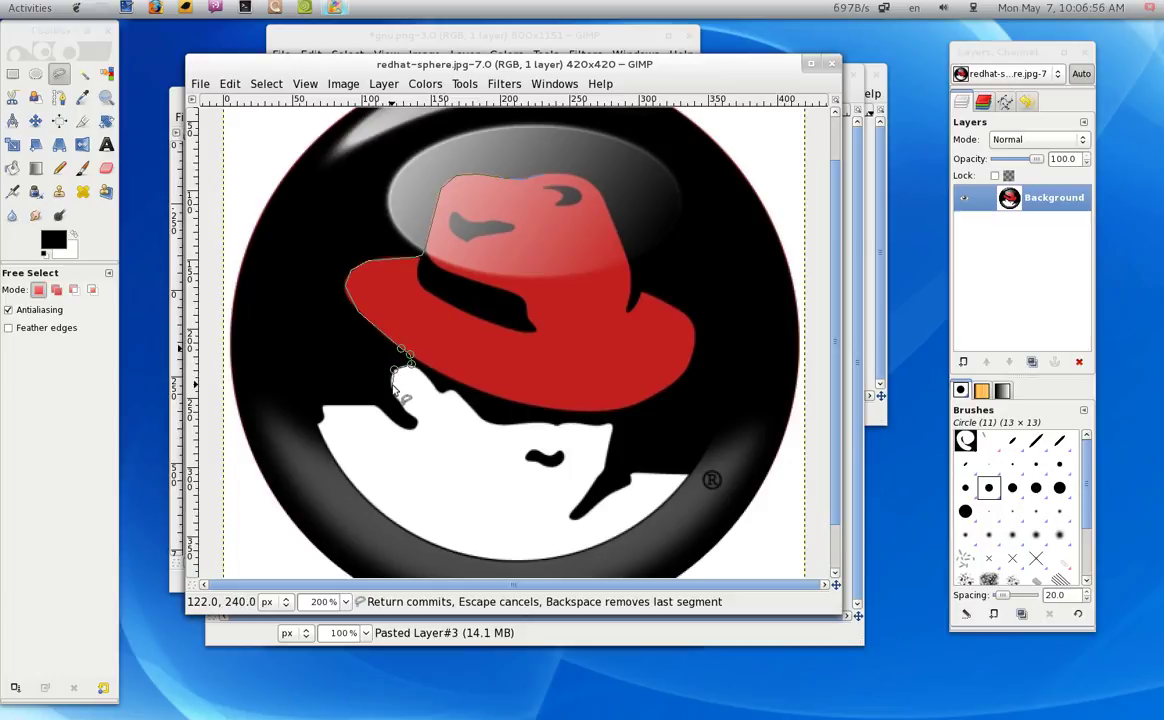
click(390, 380)
click(394, 393)
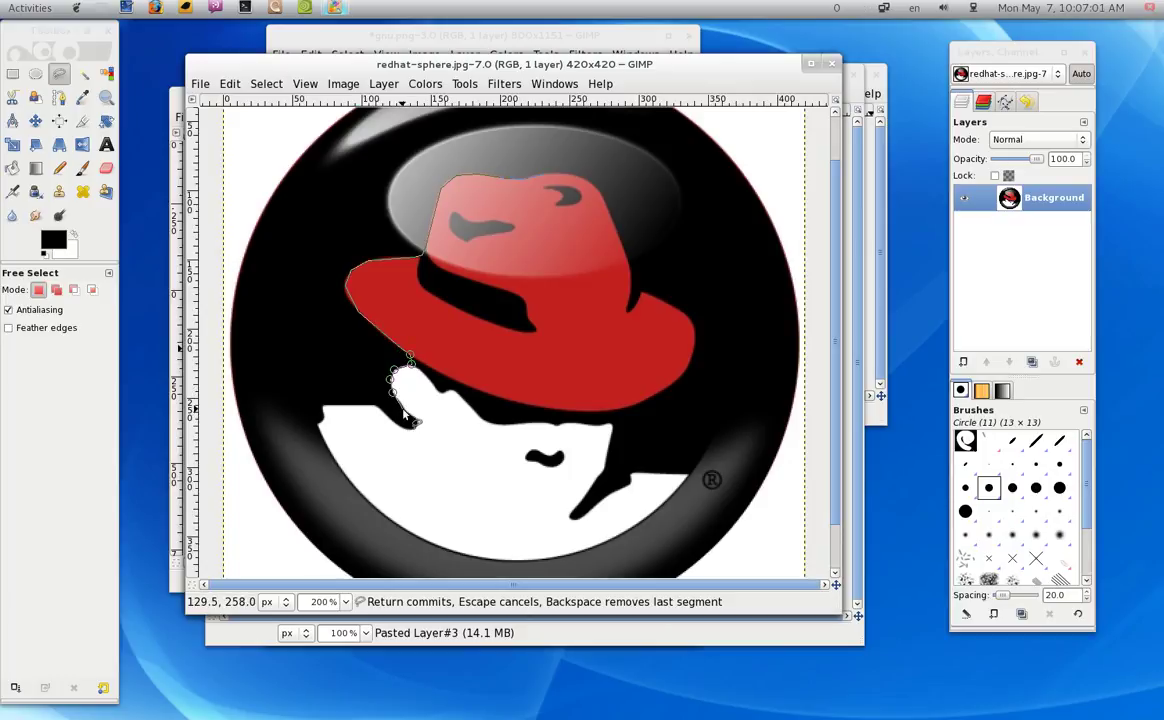
click(405, 409)
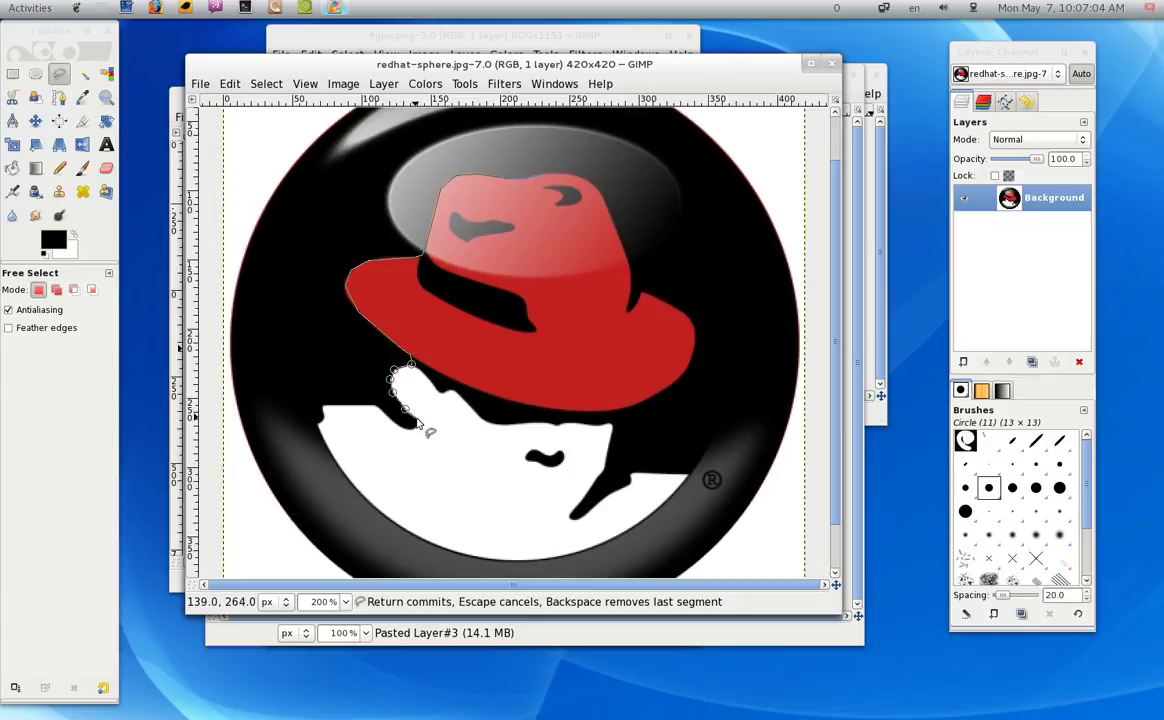
click(415, 420)
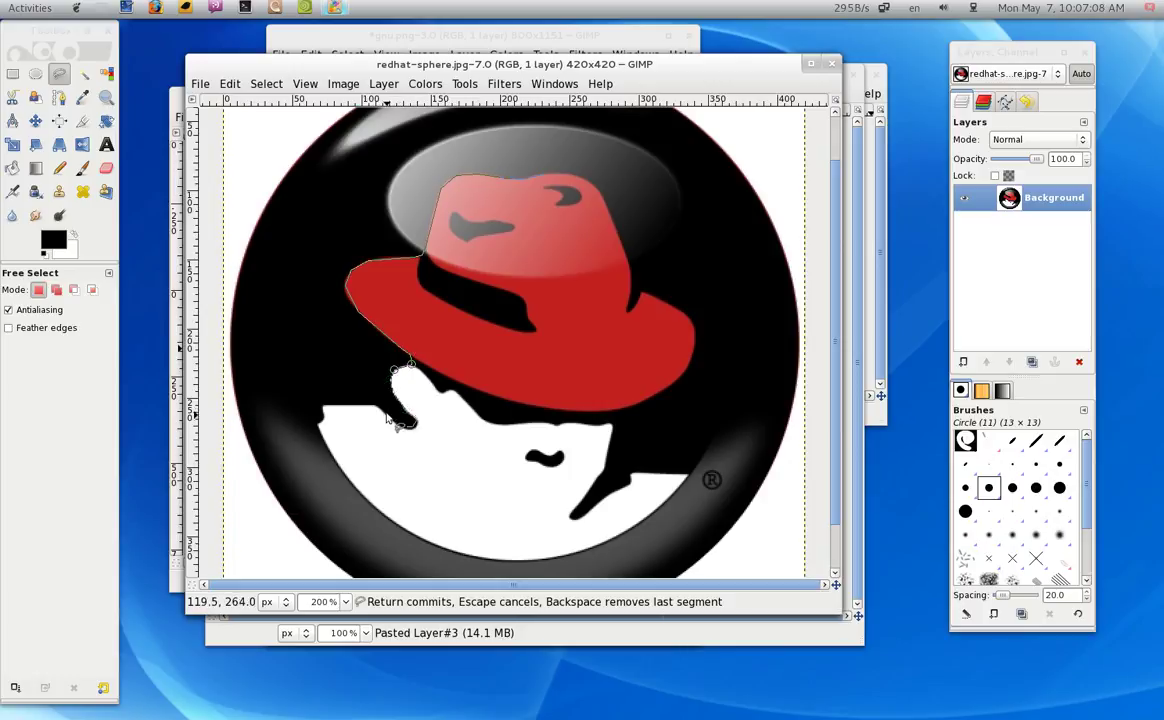
click(376, 405)
click(323, 409)
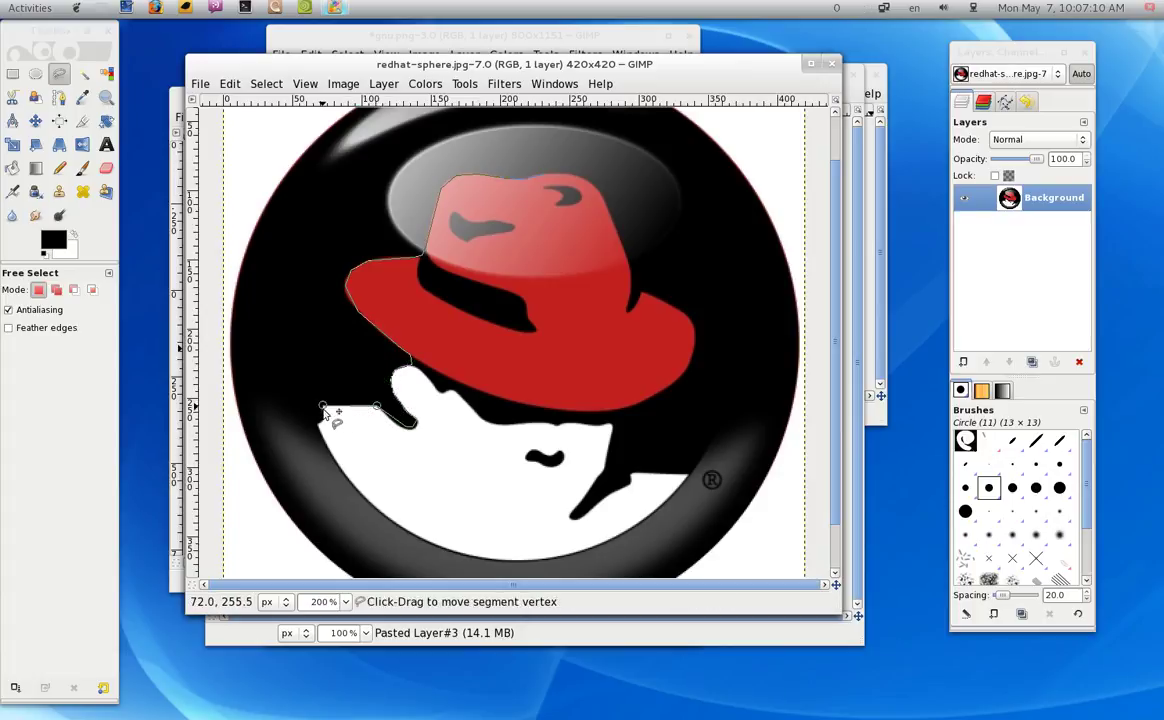
click(400, 524)
click(578, 549)
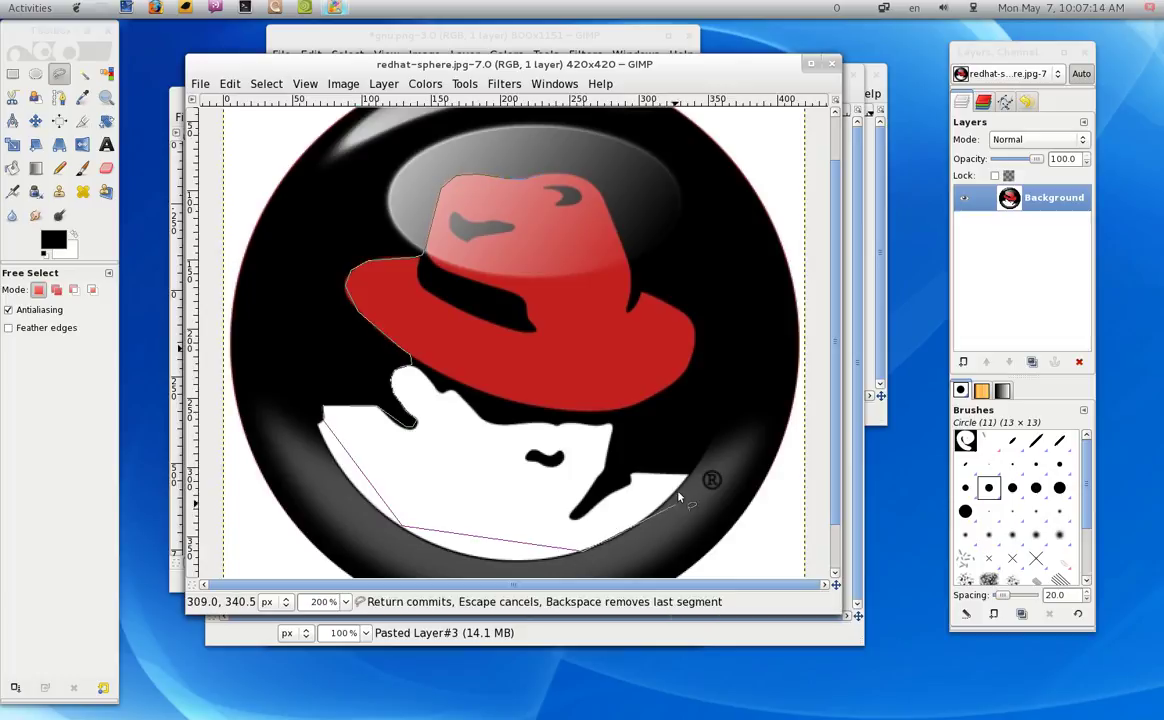
click(689, 474)
click(629, 475)
Step: Trace up the tie and the hat's right side, closing the selection at the start point
click(605, 495)
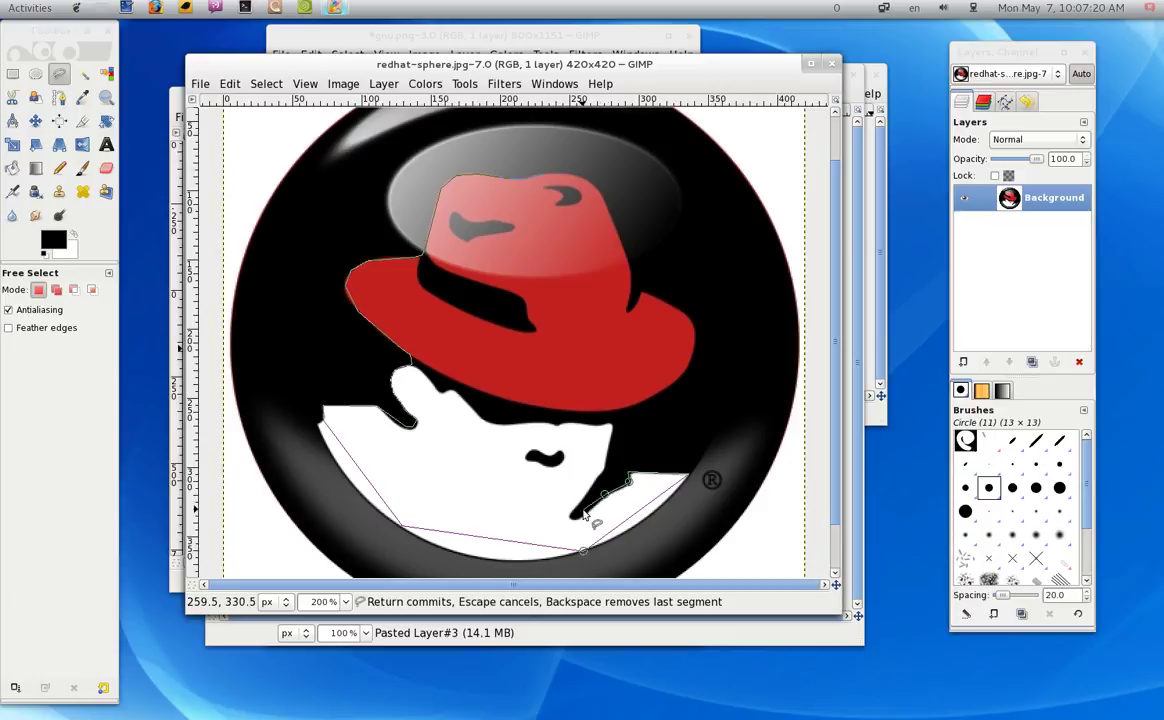
click(571, 516)
click(594, 486)
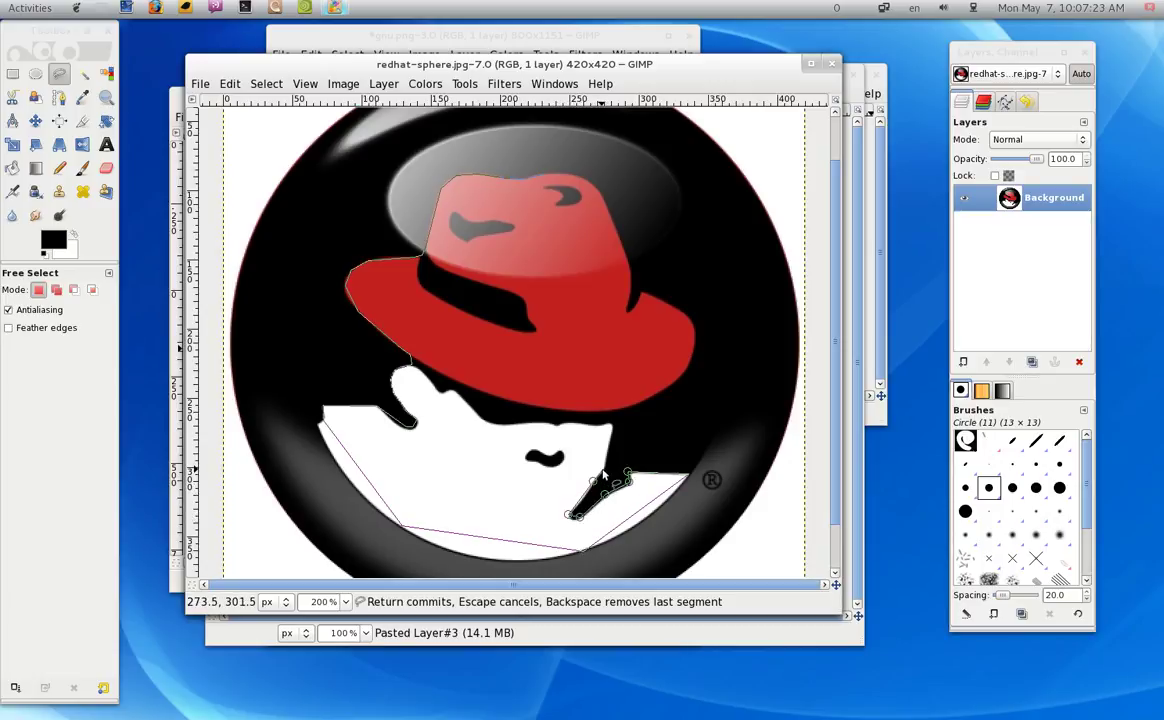
click(603, 469)
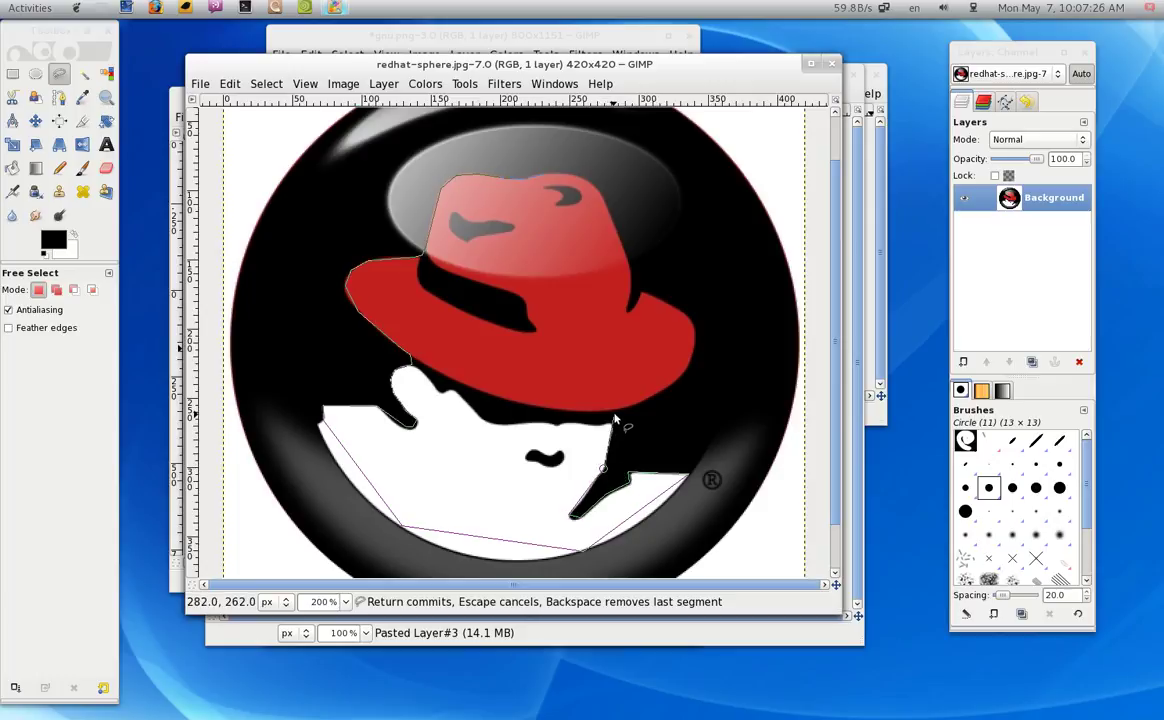
click(618, 413)
click(672, 383)
click(694, 351)
click(694, 319)
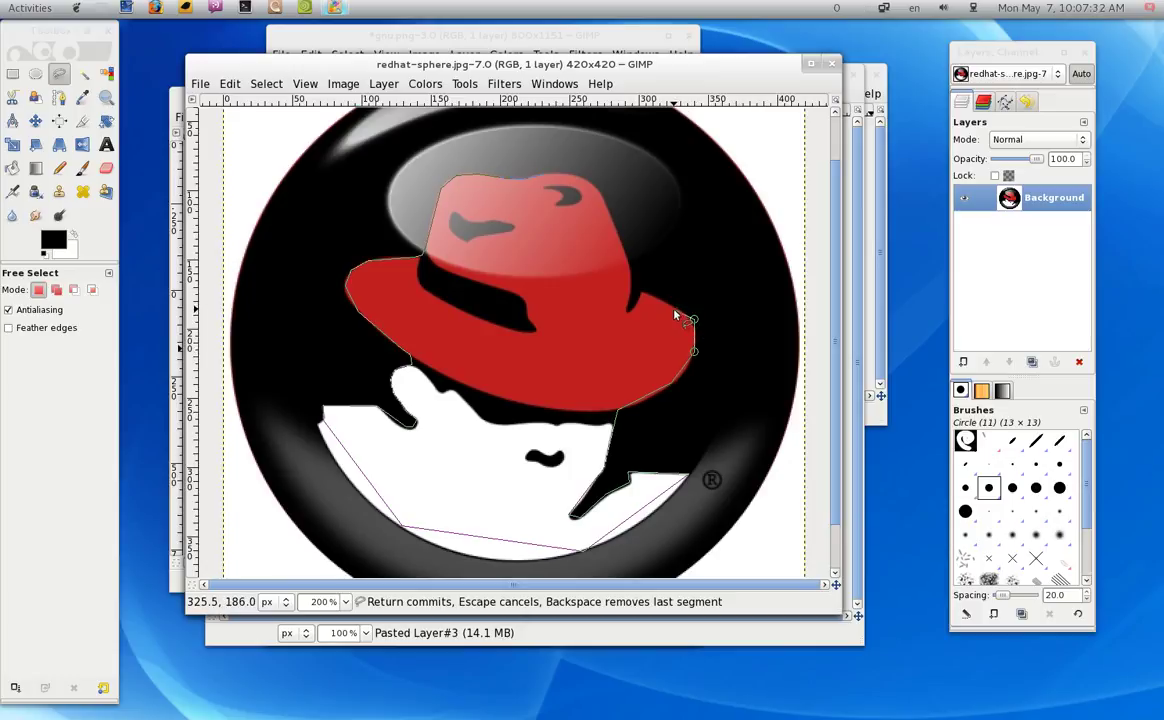
click(641, 290)
click(631, 252)
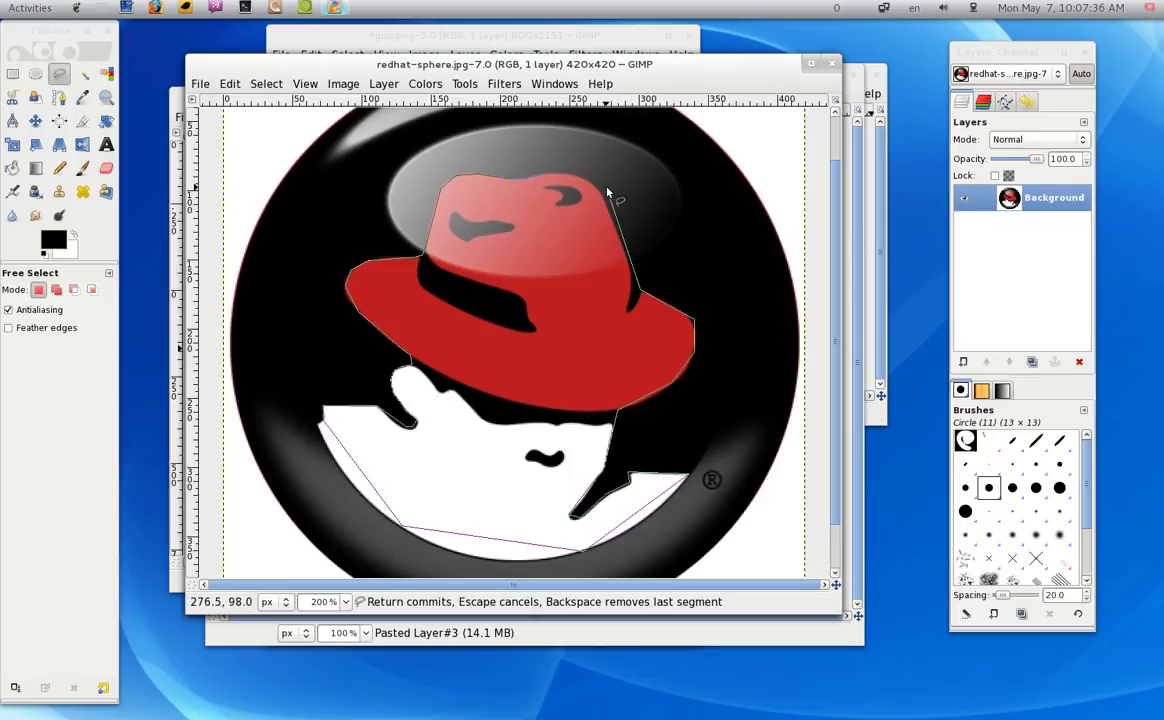
click(597, 185)
click(545, 180)
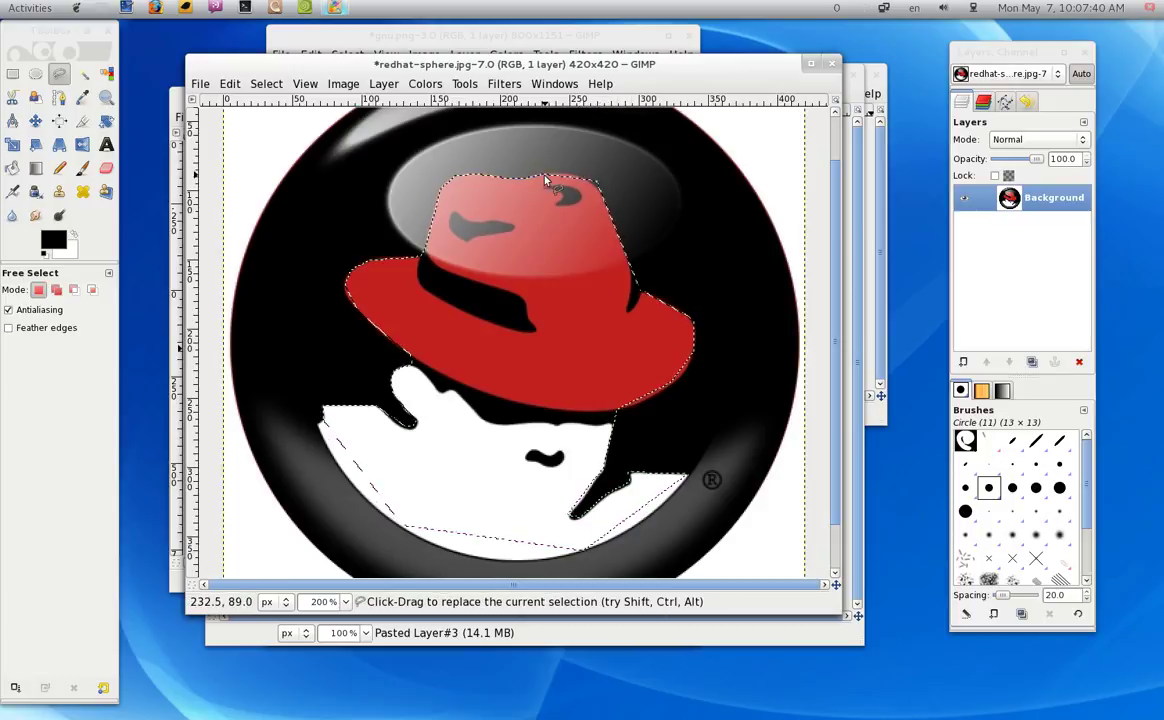
Step: Copy the selected Red Hat figure and paste it into the LibreOffice wallpaper as a new layer
key(ctrl+c)
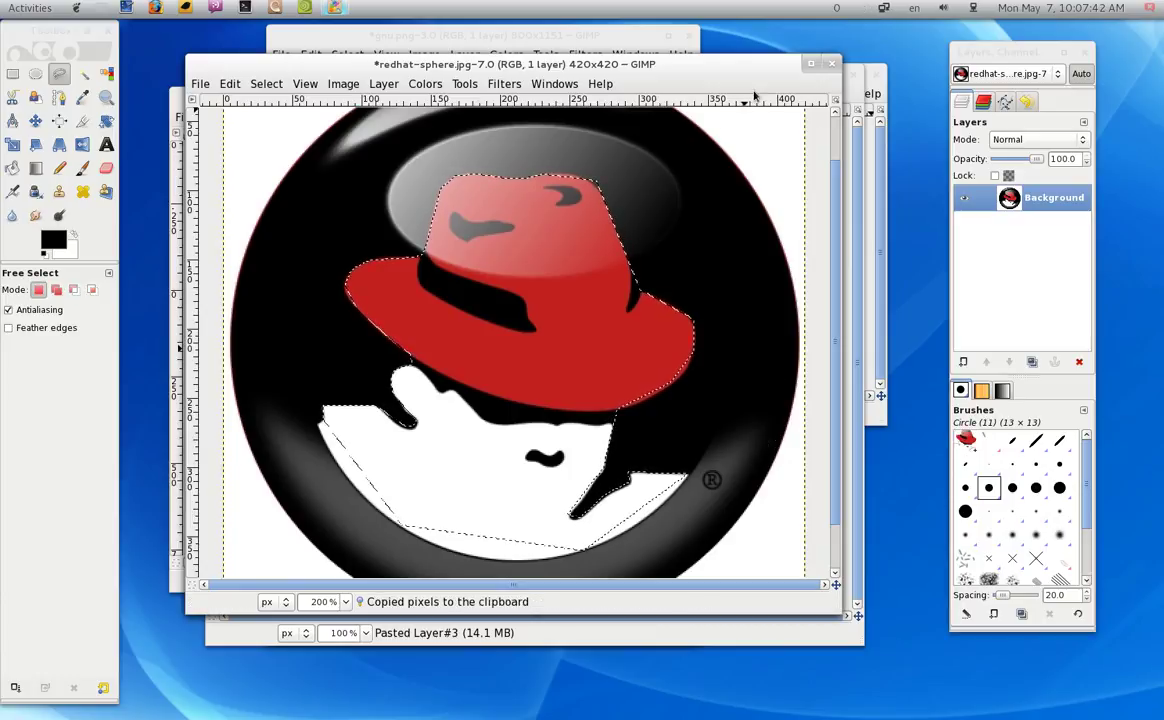
click(851, 91)
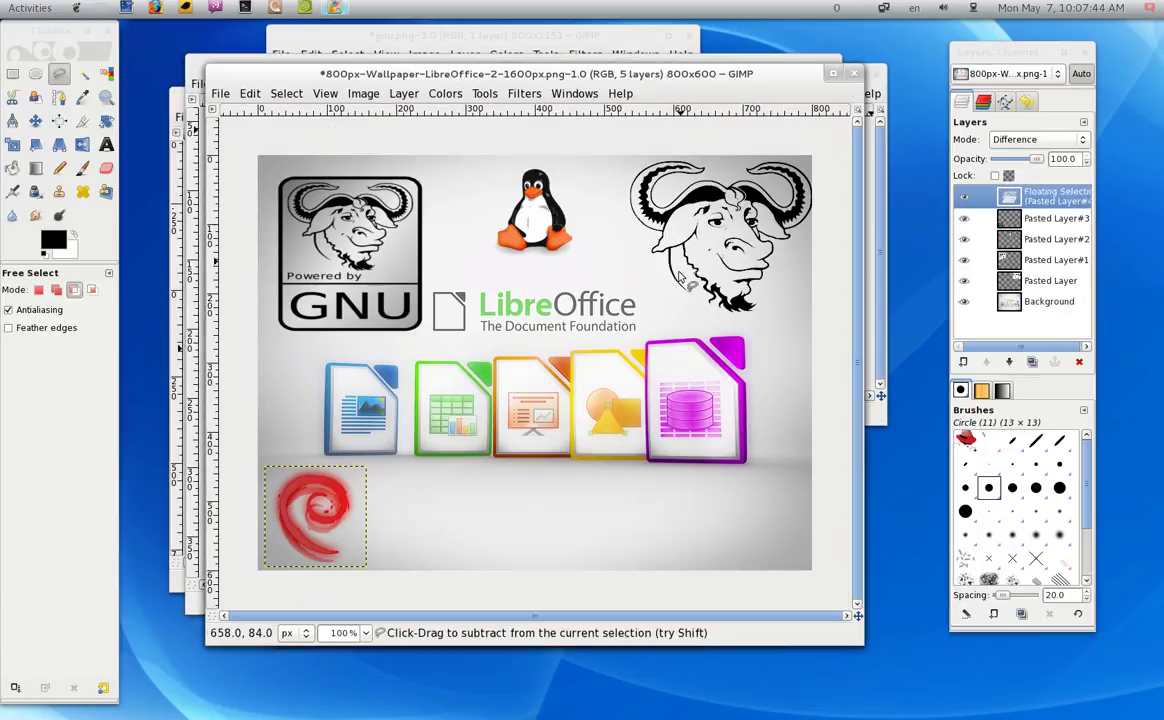
key(ctrl+v)
click(964, 362)
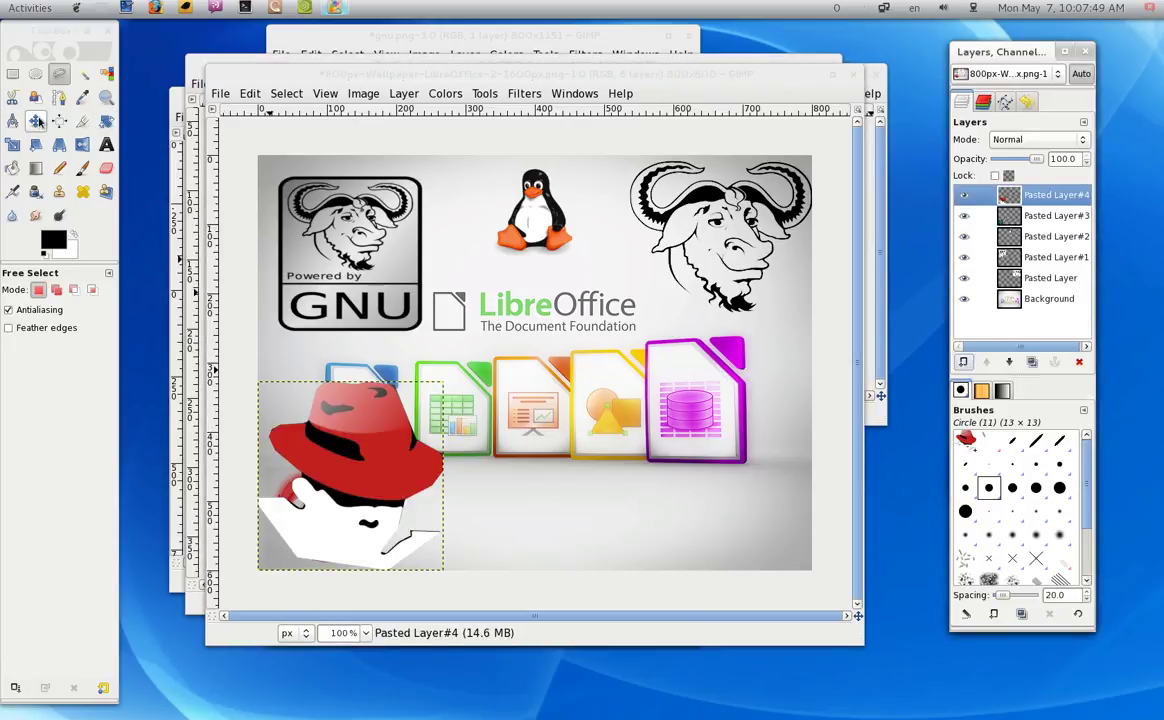
click(35, 120)
Step: Move the Red Hat layer to the right side and mirror it horizontally
mouse_move(328, 389)
mouse_down()
mouse_move(601, 433)
mouse_move(697, 428)
mouse_up()
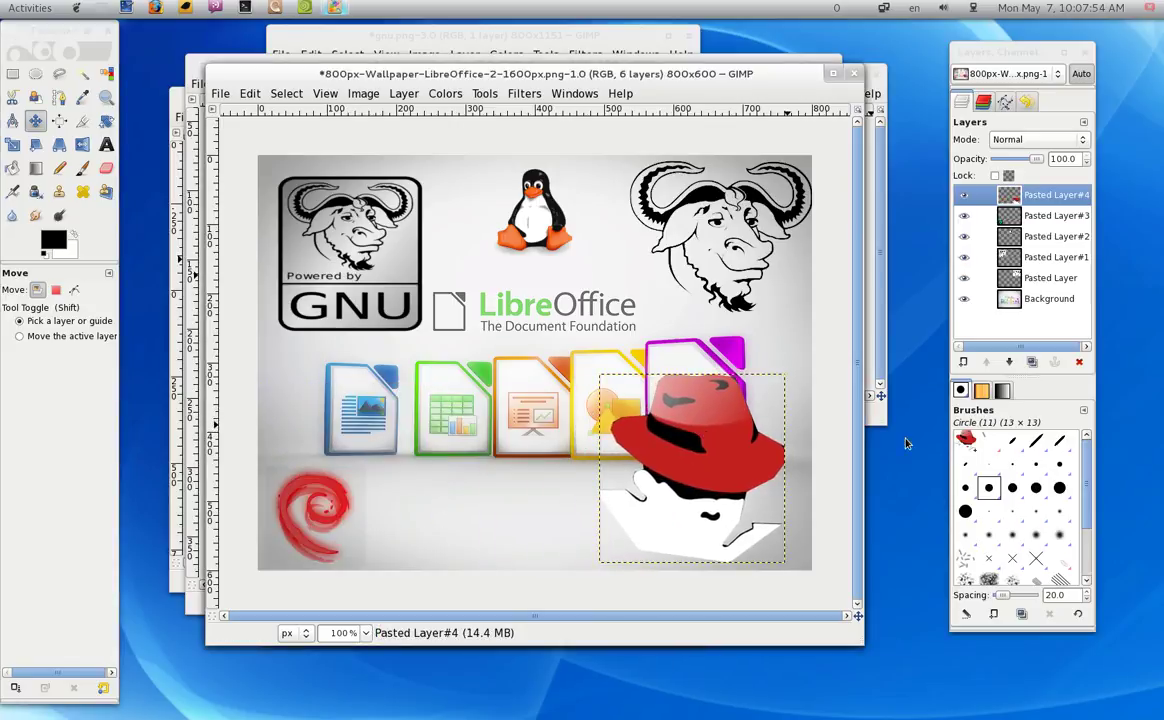
click(82, 144)
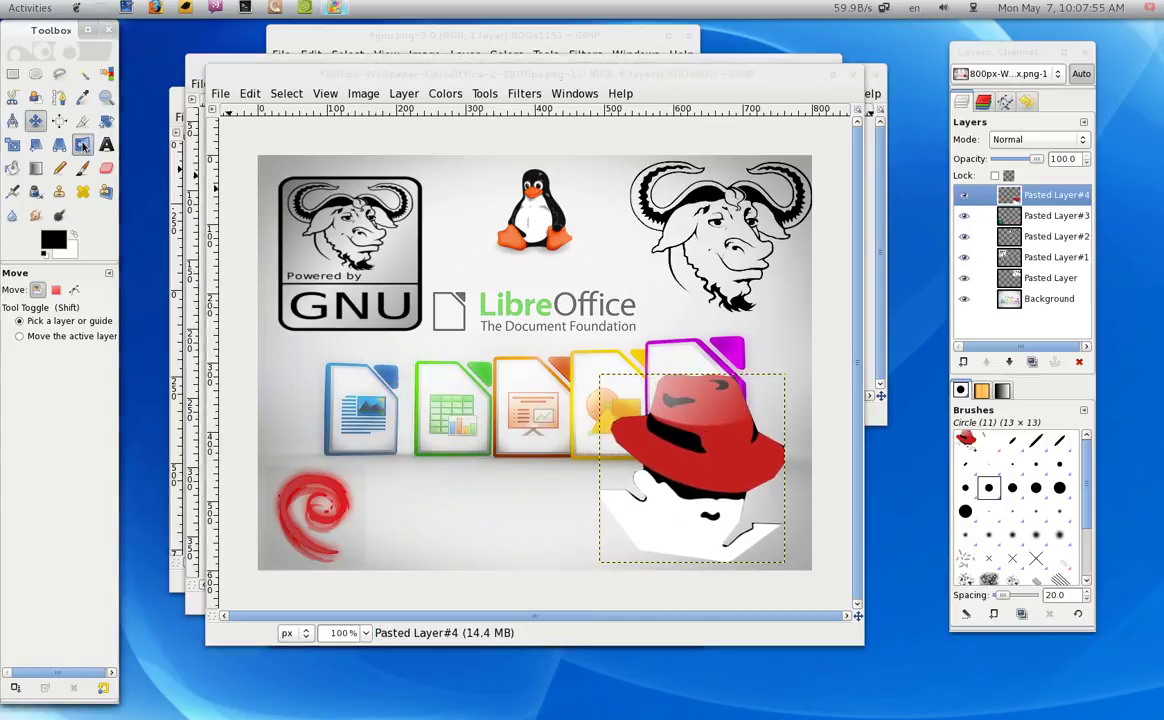
click(673, 470)
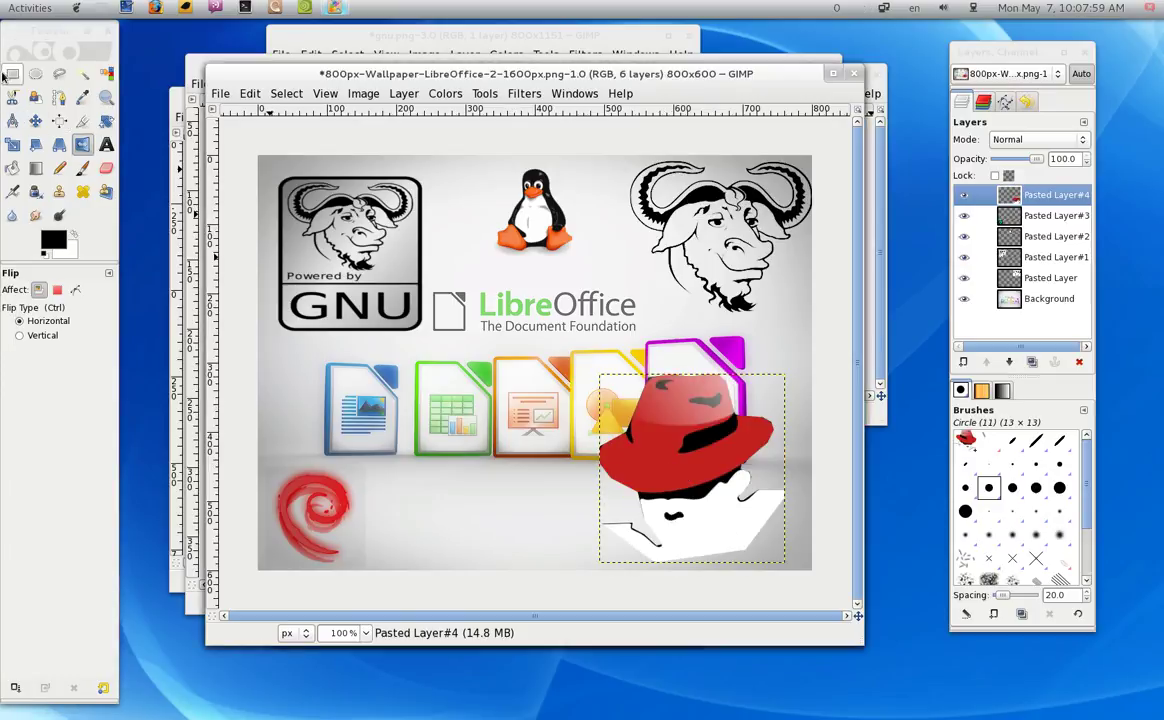
Step: Scale the figure down to 155×171 pixels and nudge it into the lower-right corner
click(35, 144)
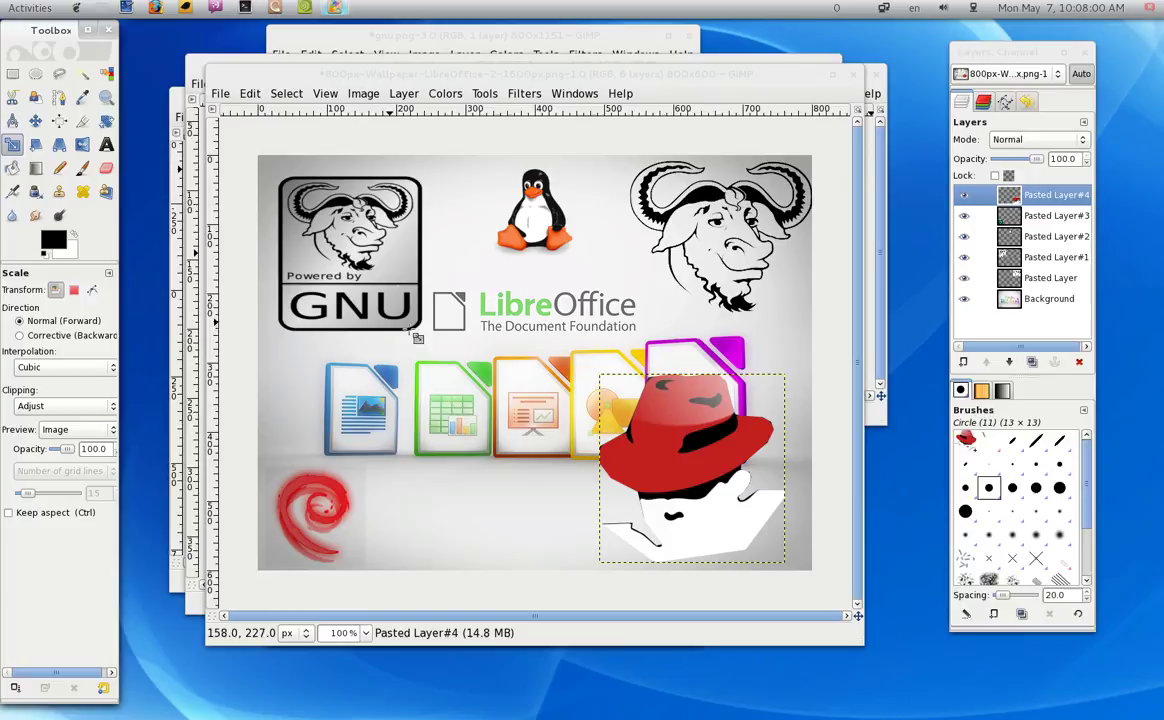
click(634, 408)
drag(620, 395, 716, 485)
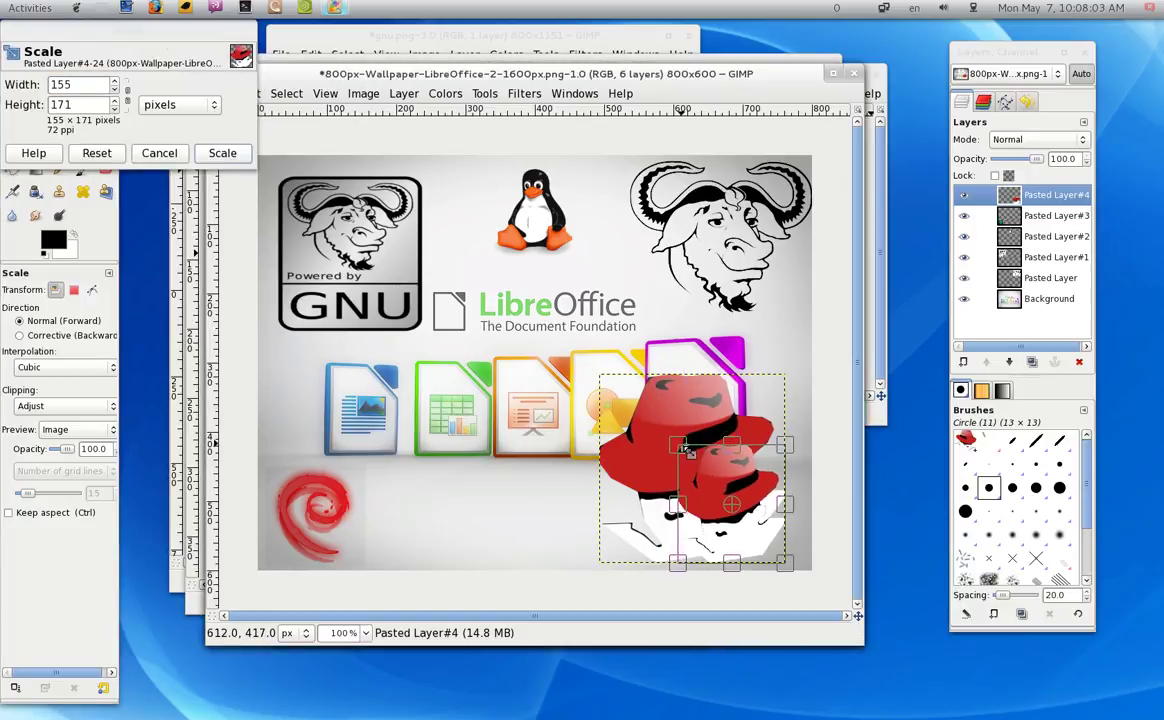
click(222, 153)
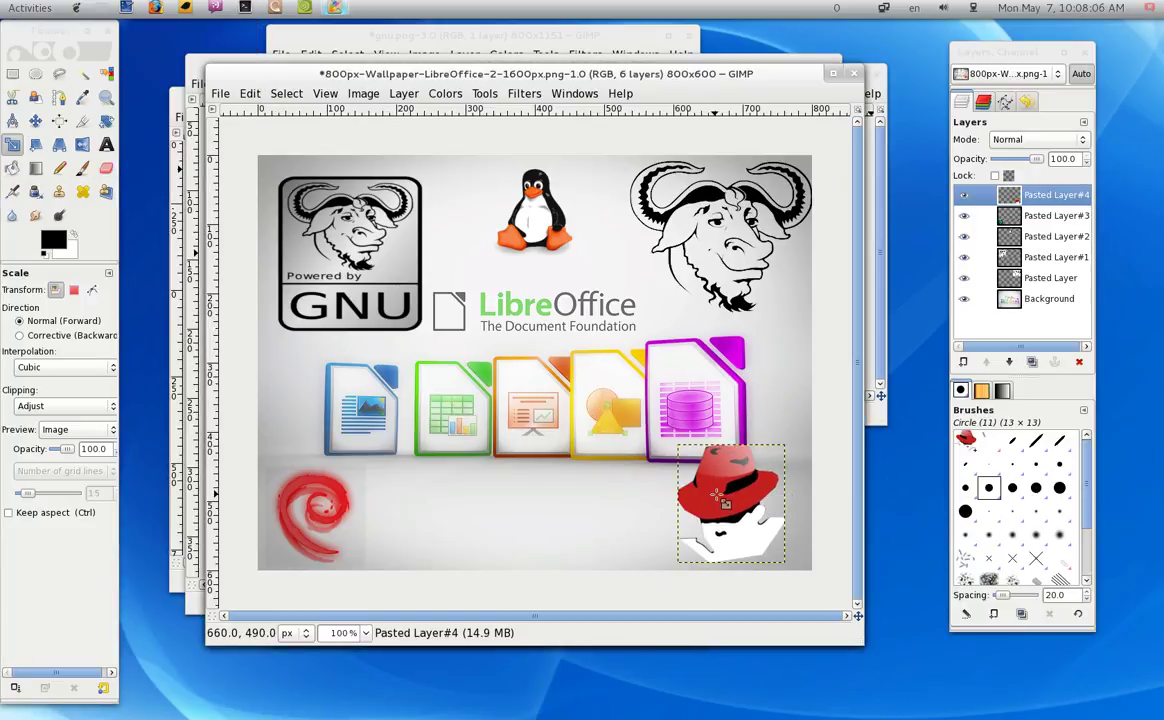
click(35, 120)
drag(696, 476, 711, 483)
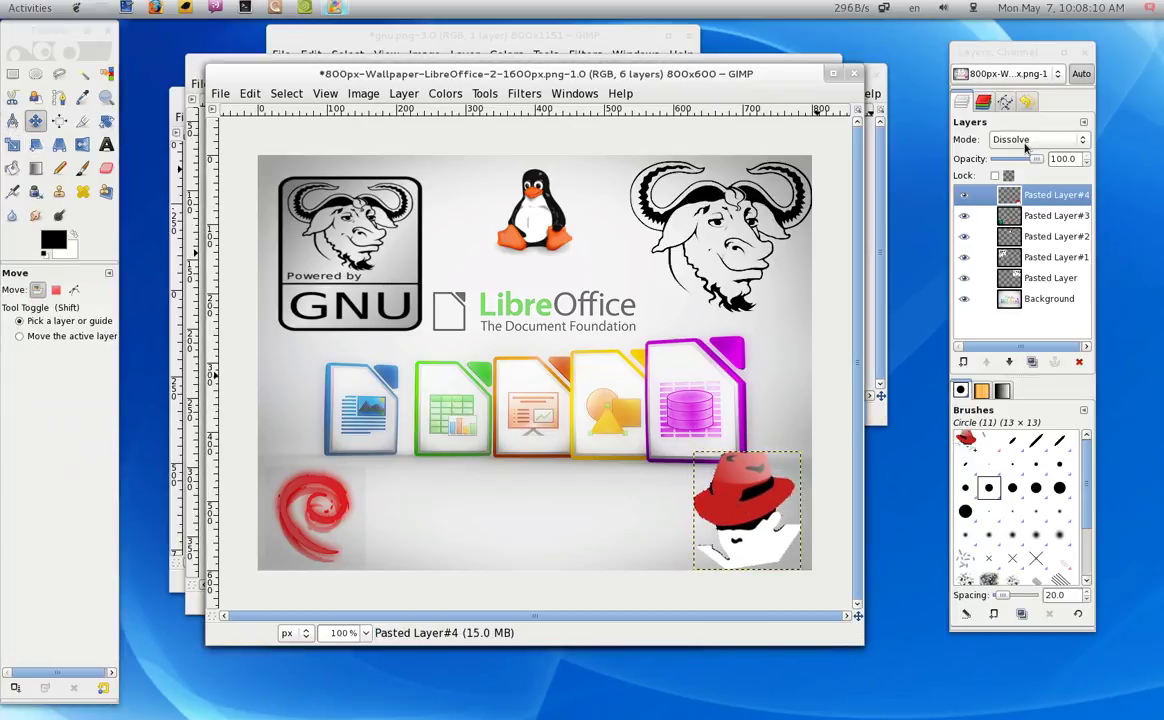
Step: Set the Red Hat layer to Multiply mode and move it further into the bottom-right corner
scroll(1025, 147, down, 4)
scroll(1025, 147, down, 2)
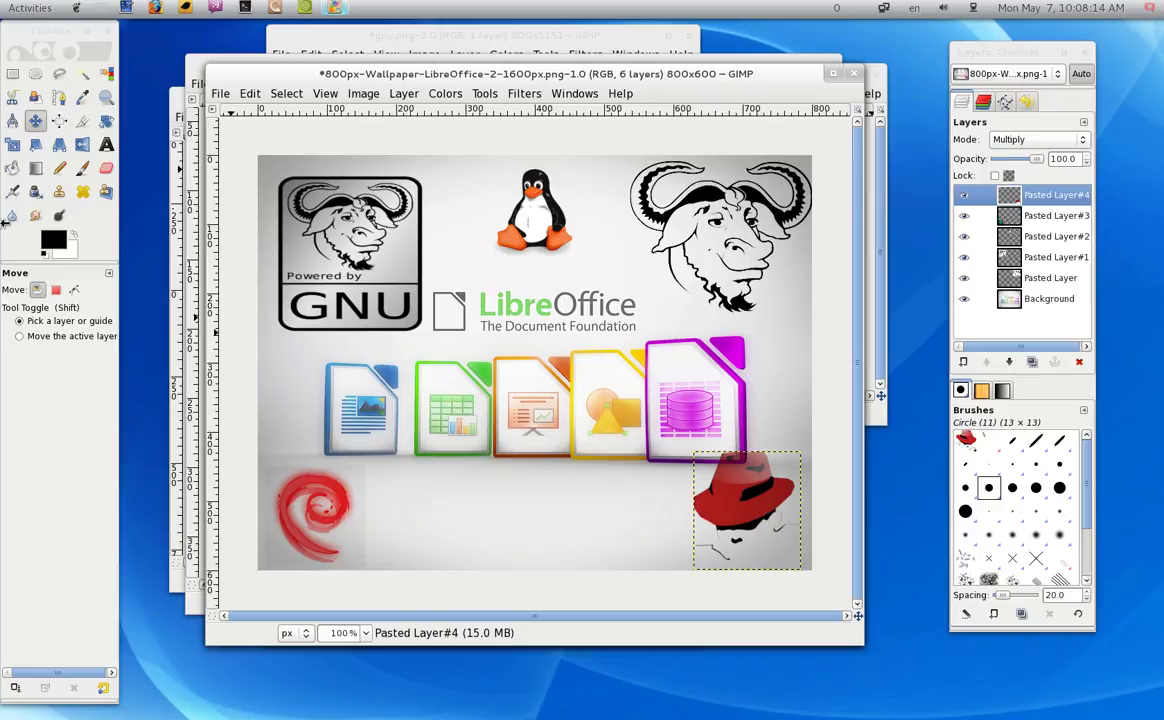
drag(732, 508, 743, 522)
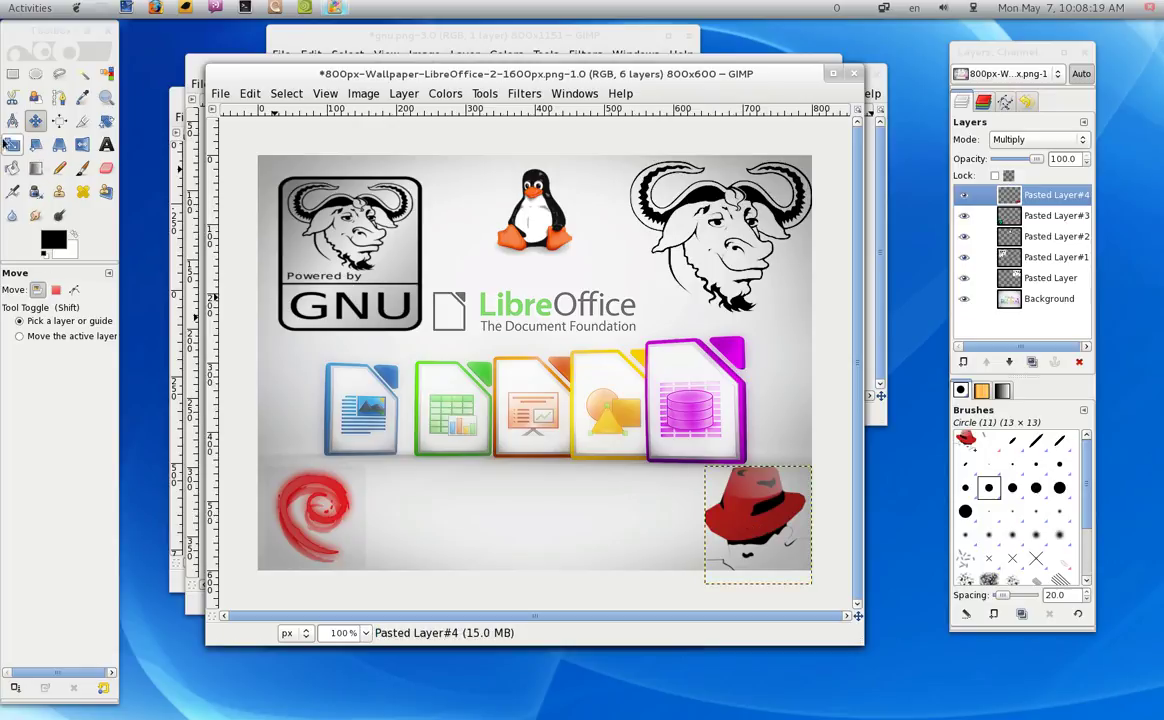
Step: Cut away a small rectangular patch below the figure's lower left
click(12, 73)
mouse_move(697, 552)
mouse_down()
mouse_move(743, 599)
mouse_move(731, 564)
mouse_up()
key(ctrl+x)
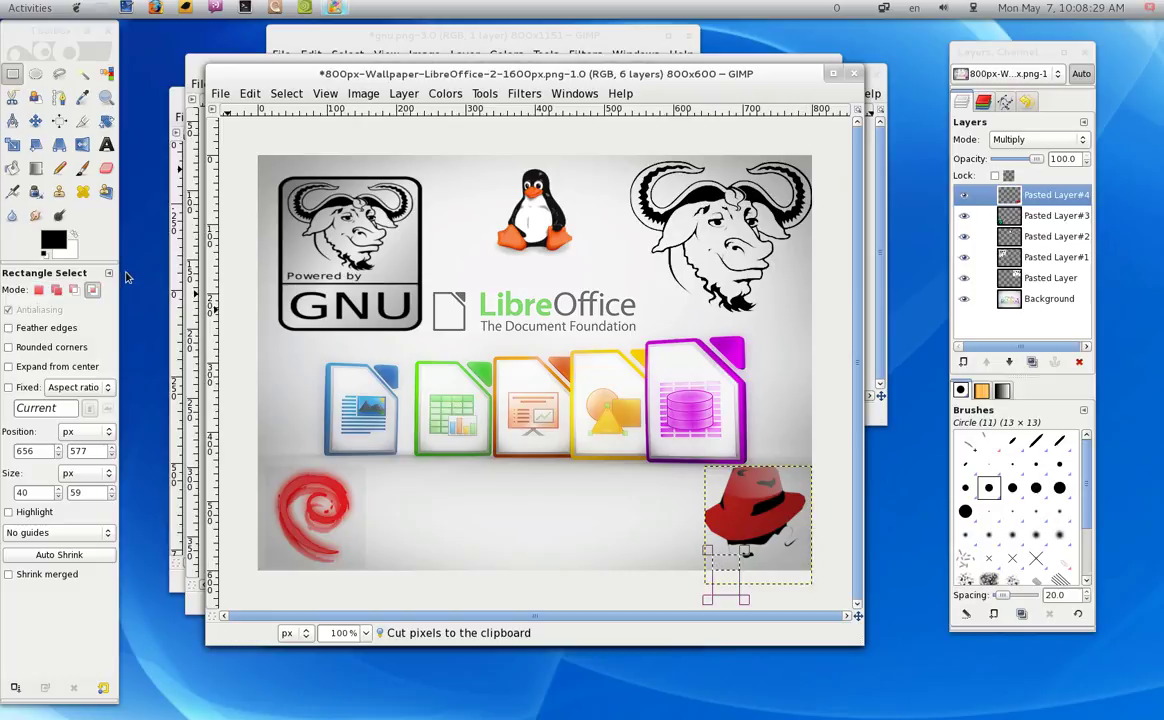
Step: Shift the red Debian swirl right to sit beneath the LibreOffice icons at lower centre
click(1036, 300)
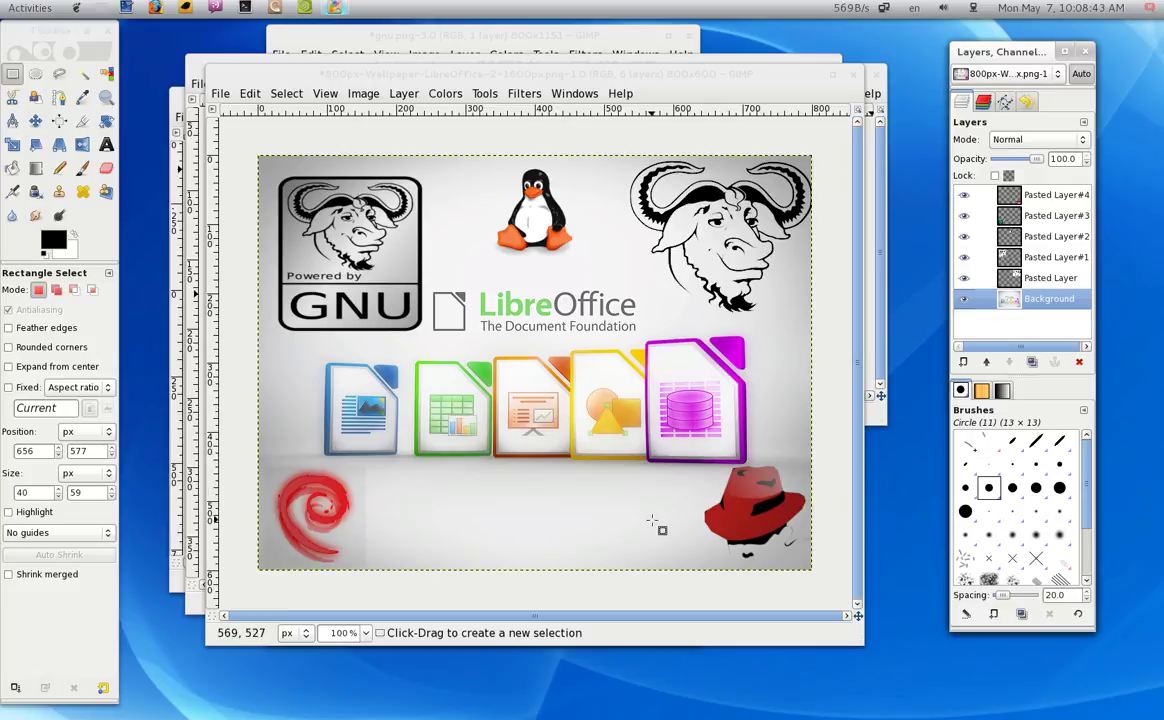
click(35, 120)
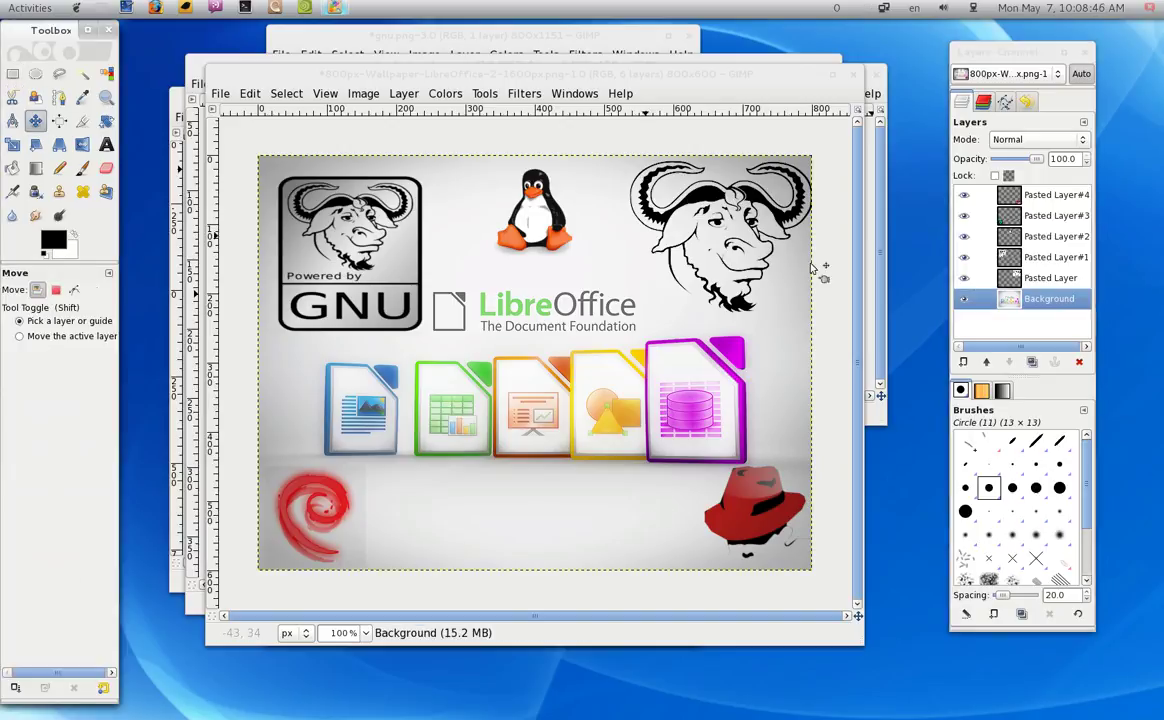
click(1050, 195)
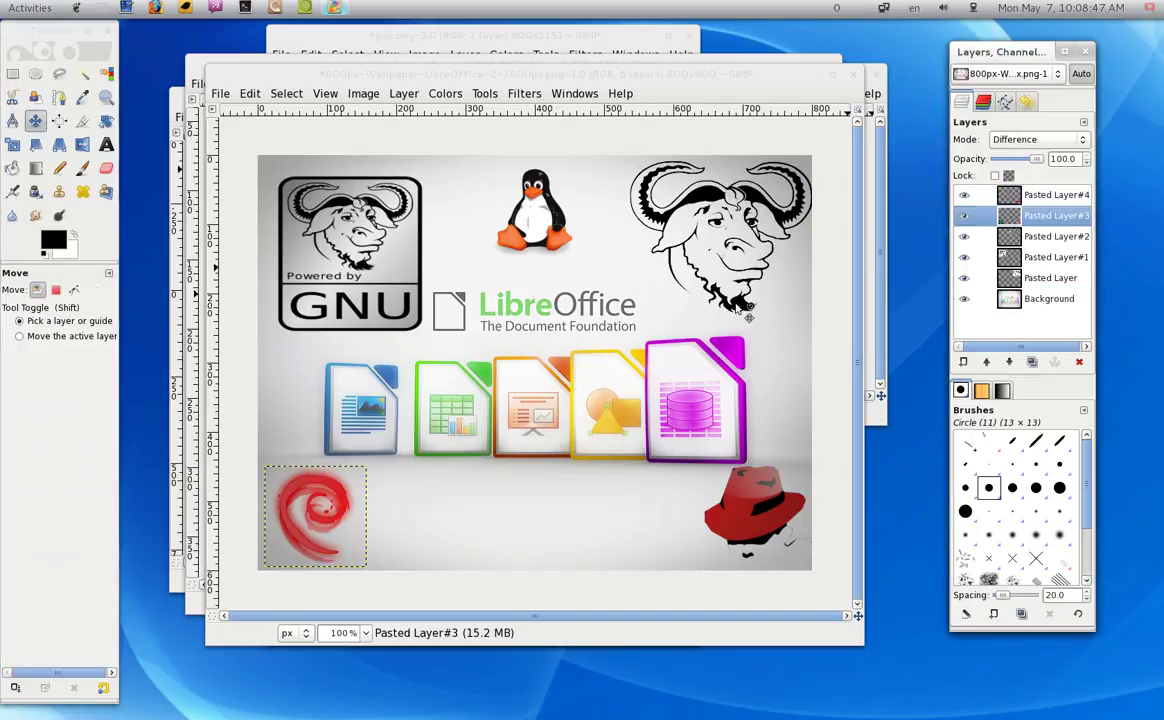
drag(357, 522, 500, 517)
click(1047, 299)
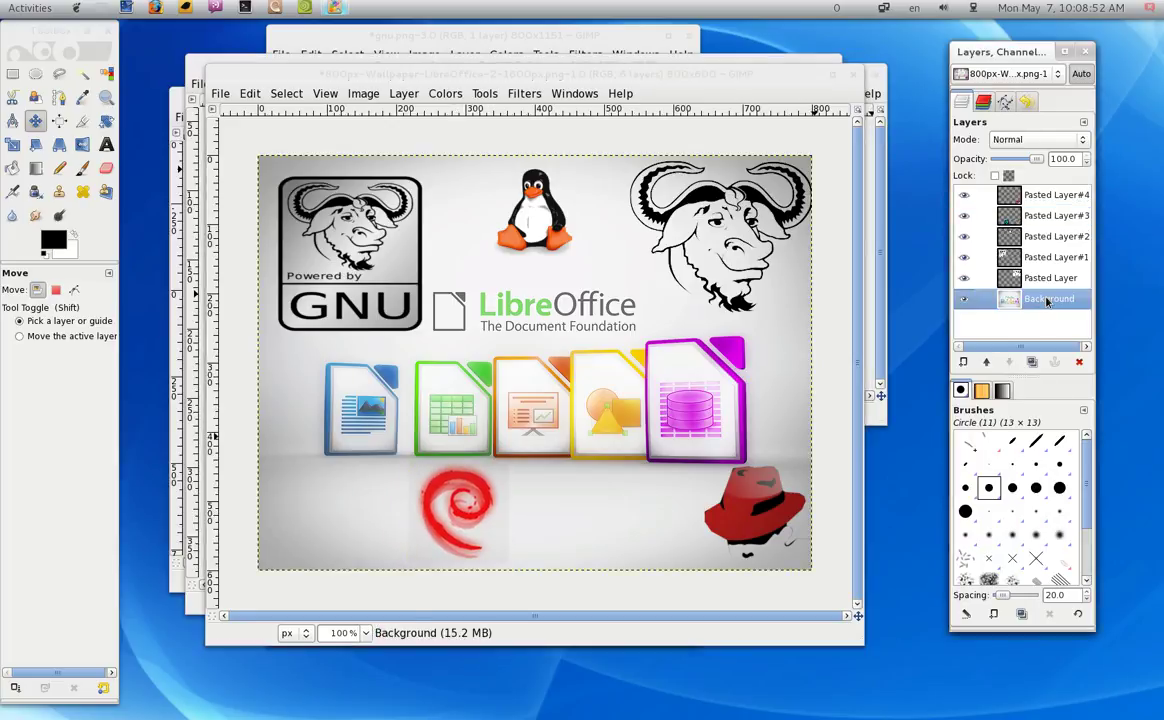